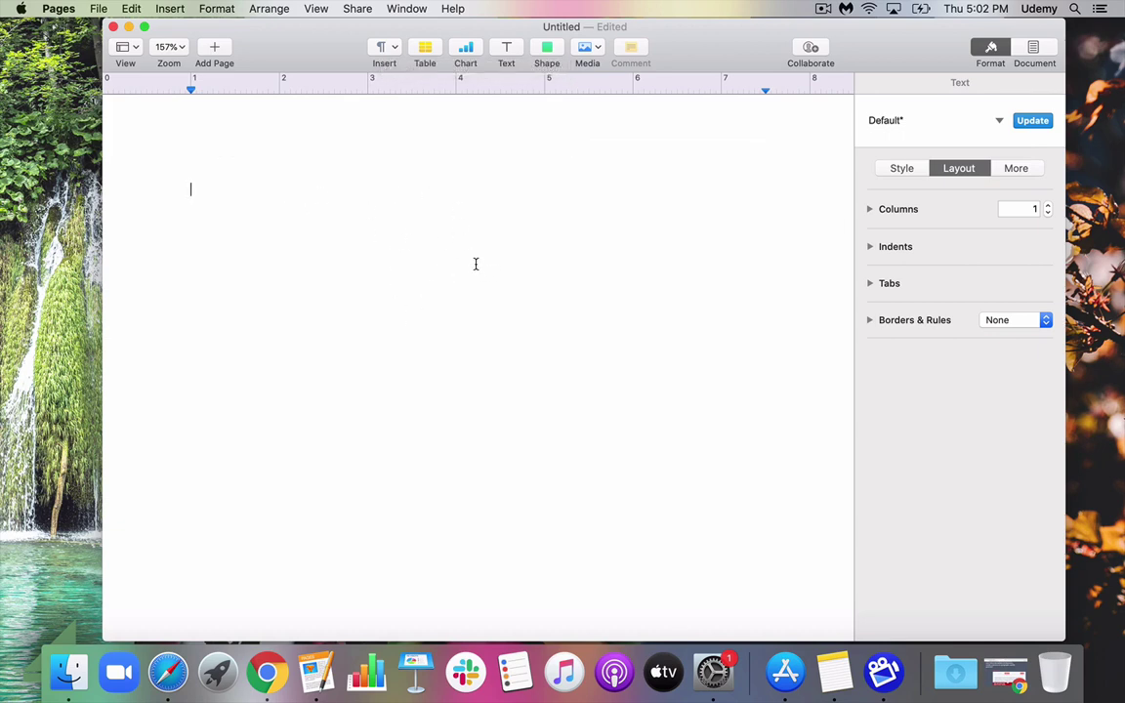
pyautogui.click(390, 50)
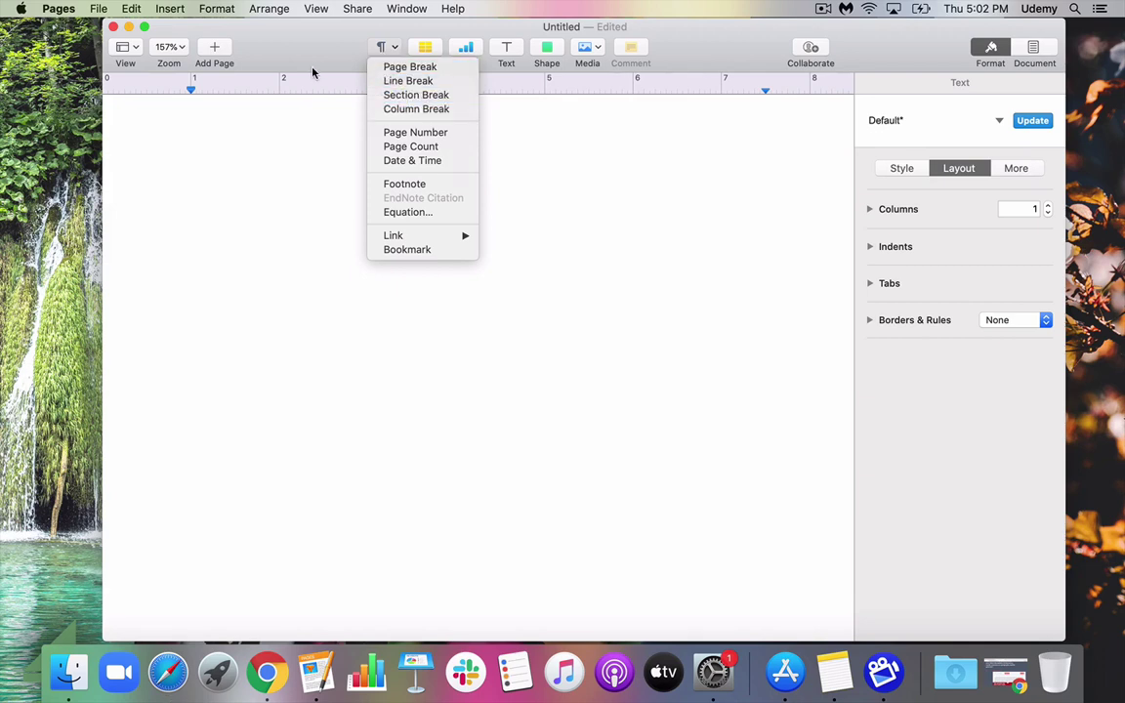
pyautogui.click(169, 10)
pyautogui.click(169, 10)
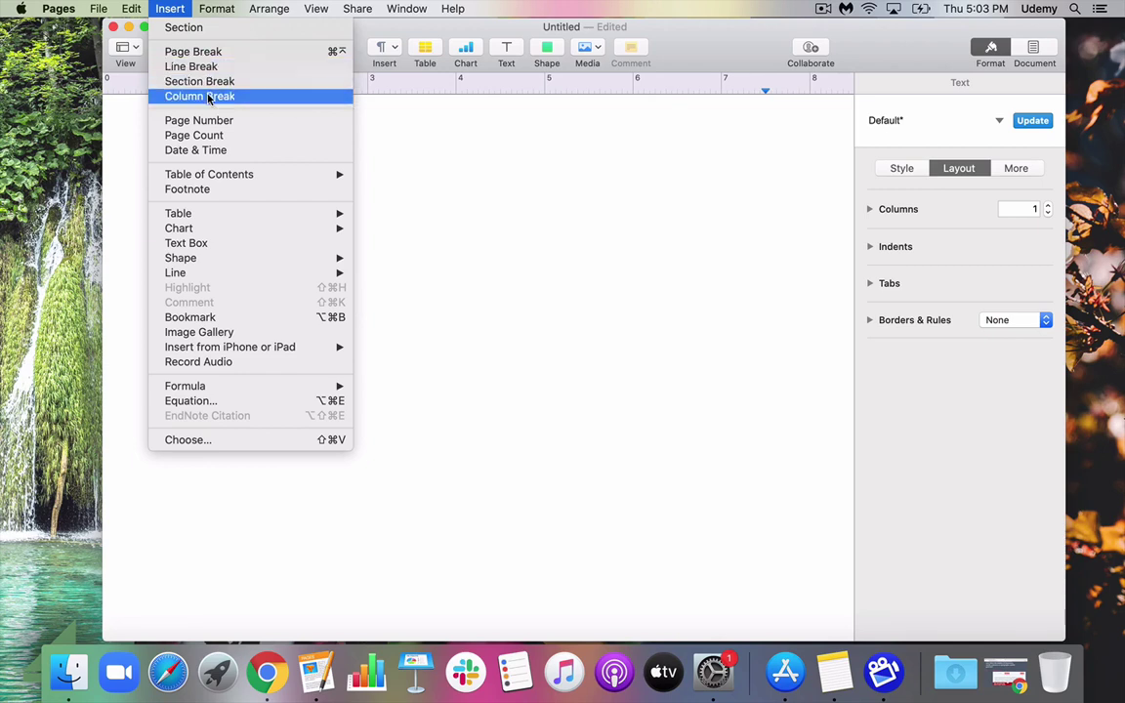
pyautogui.click(429, 123)
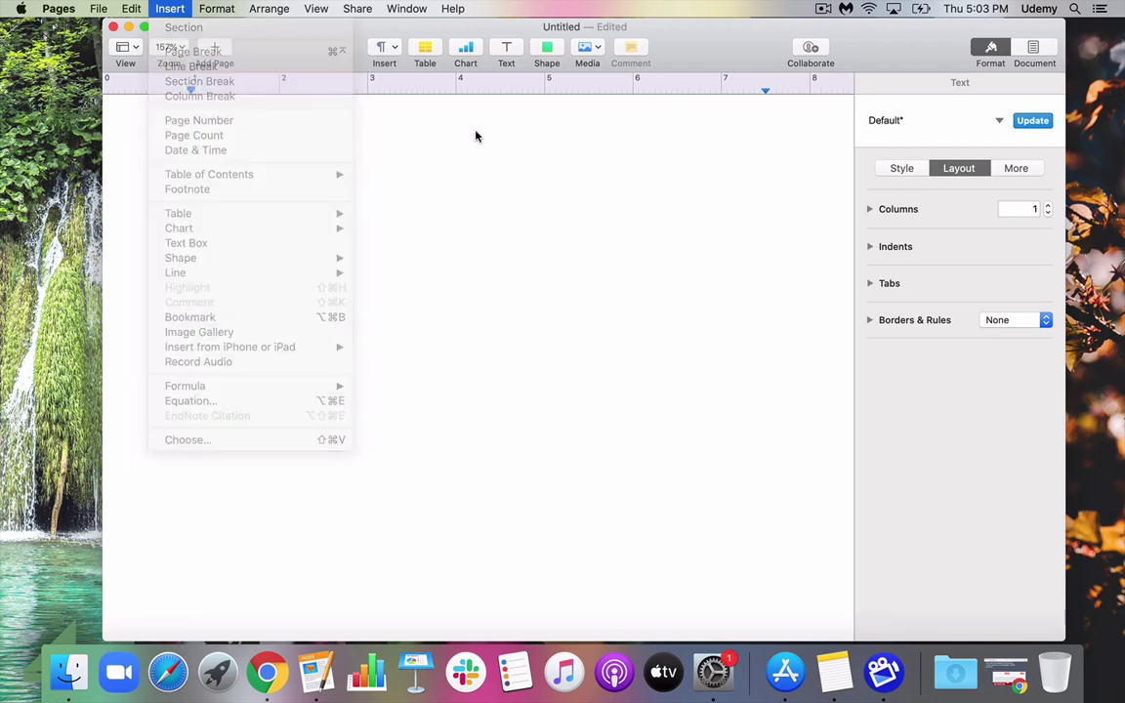
pyautogui.click(394, 52)
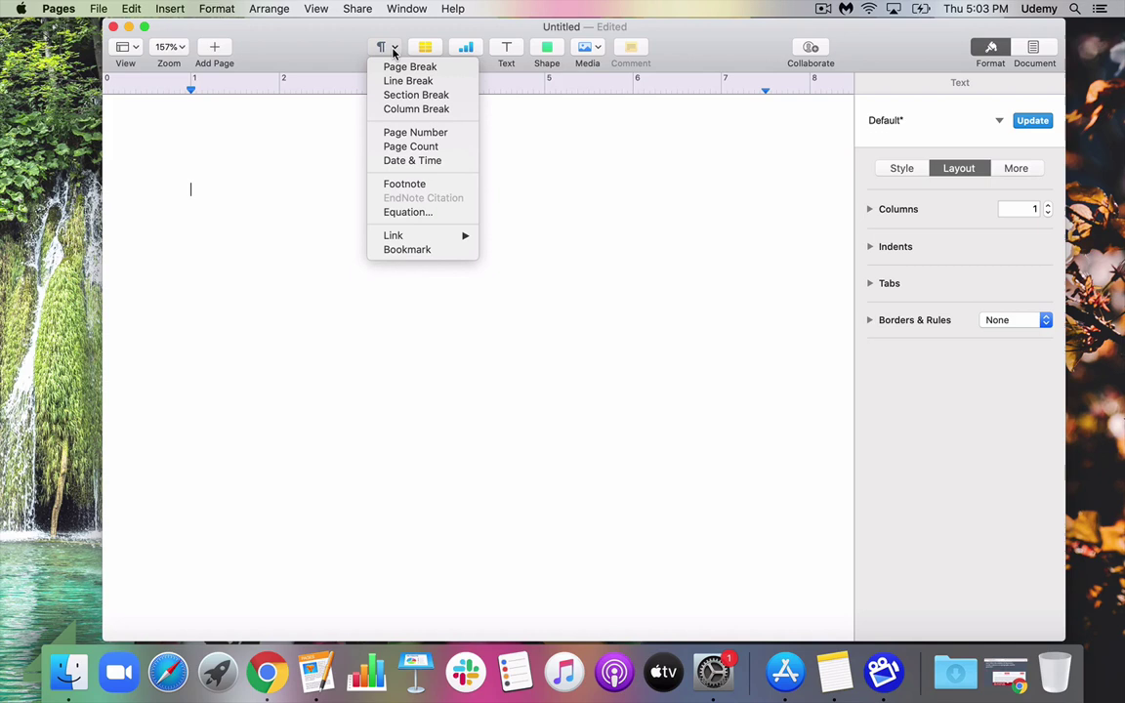
pyautogui.click(285, 189)
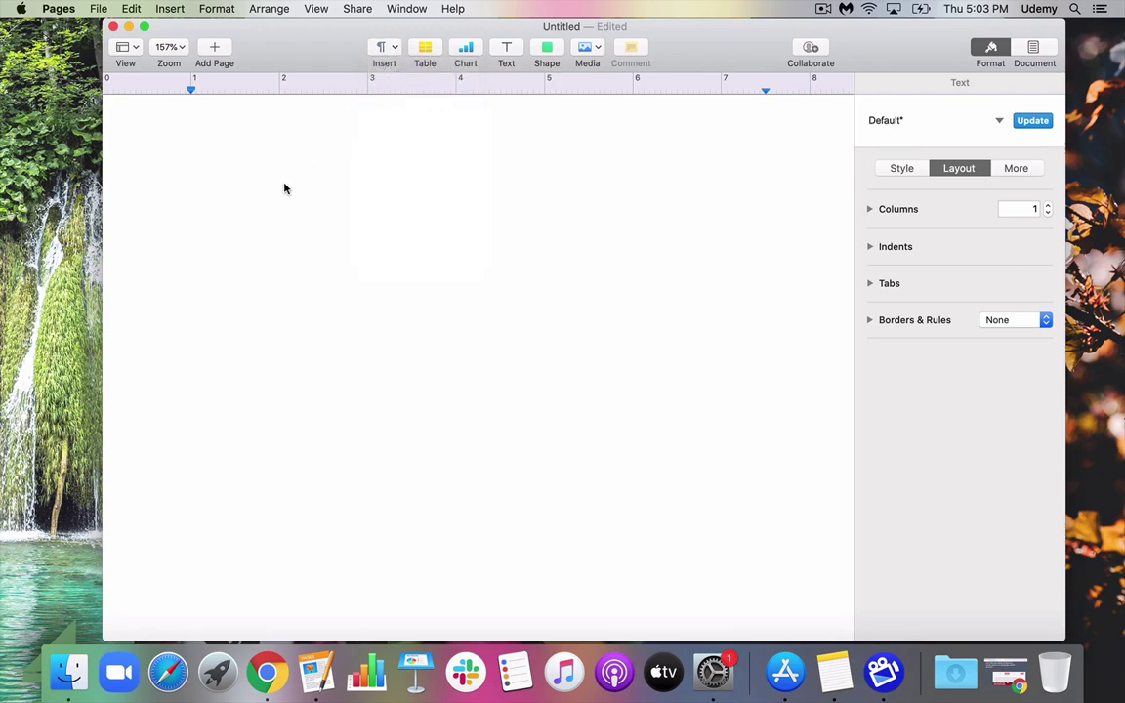
# - Show the page thumbnails beside the document and shift the document window slightly to the left
pyautogui.click(132, 52)
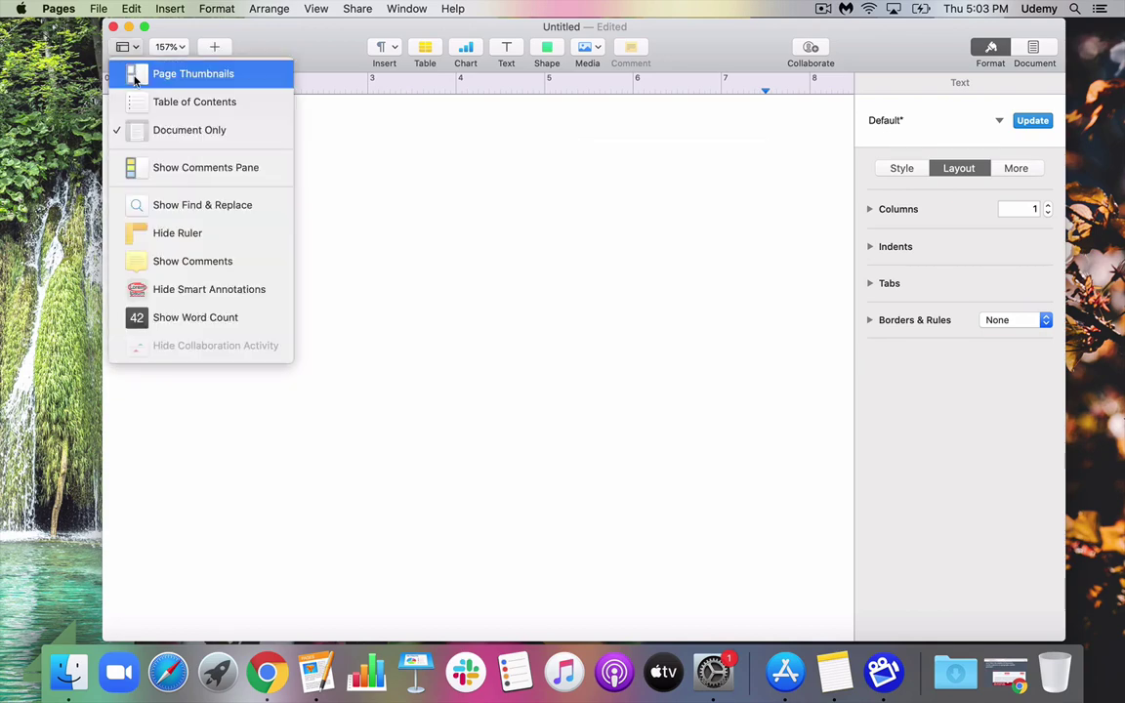
pyautogui.click(134, 78)
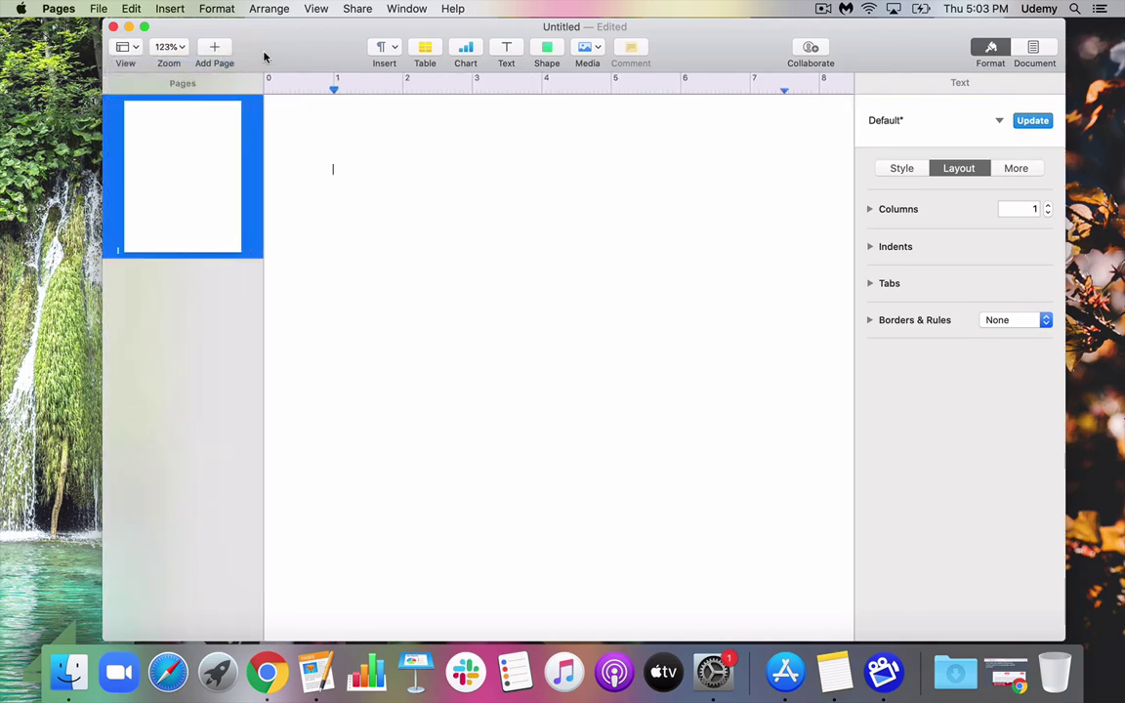
pyautogui.moveTo(263, 55); pyautogui.dragTo(235, 56)
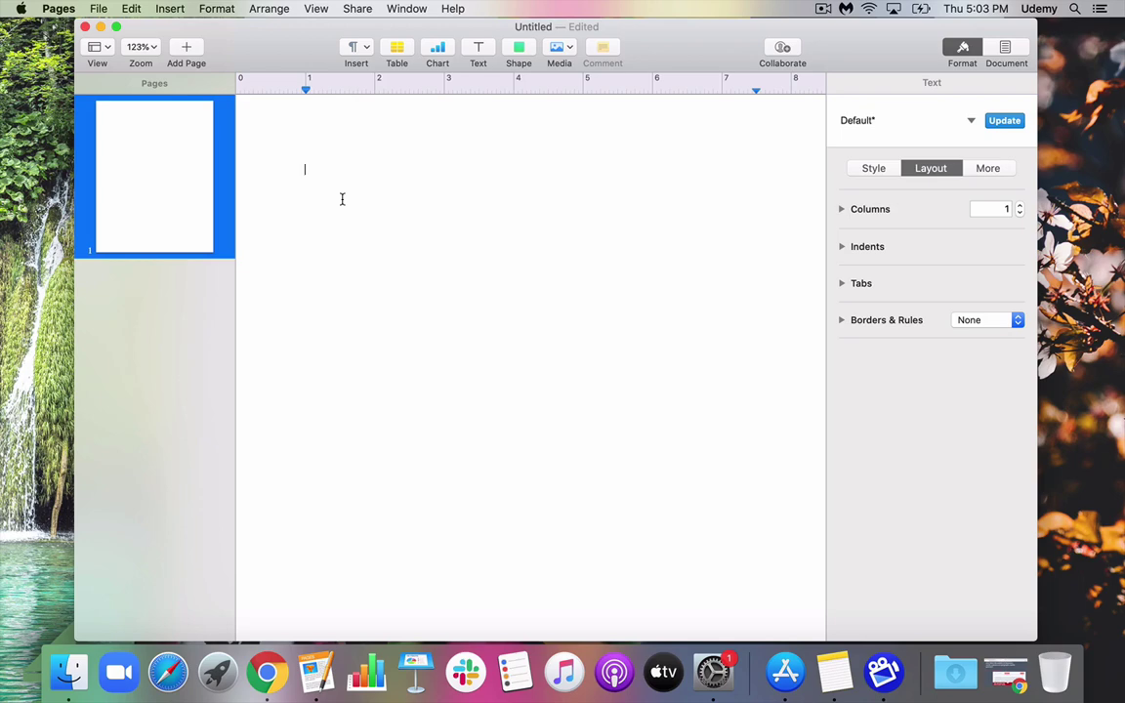
# - Paste the copied lorem ipsum text into the blank document so that it takes on the document's own text style
pyautogui.press('super+v')
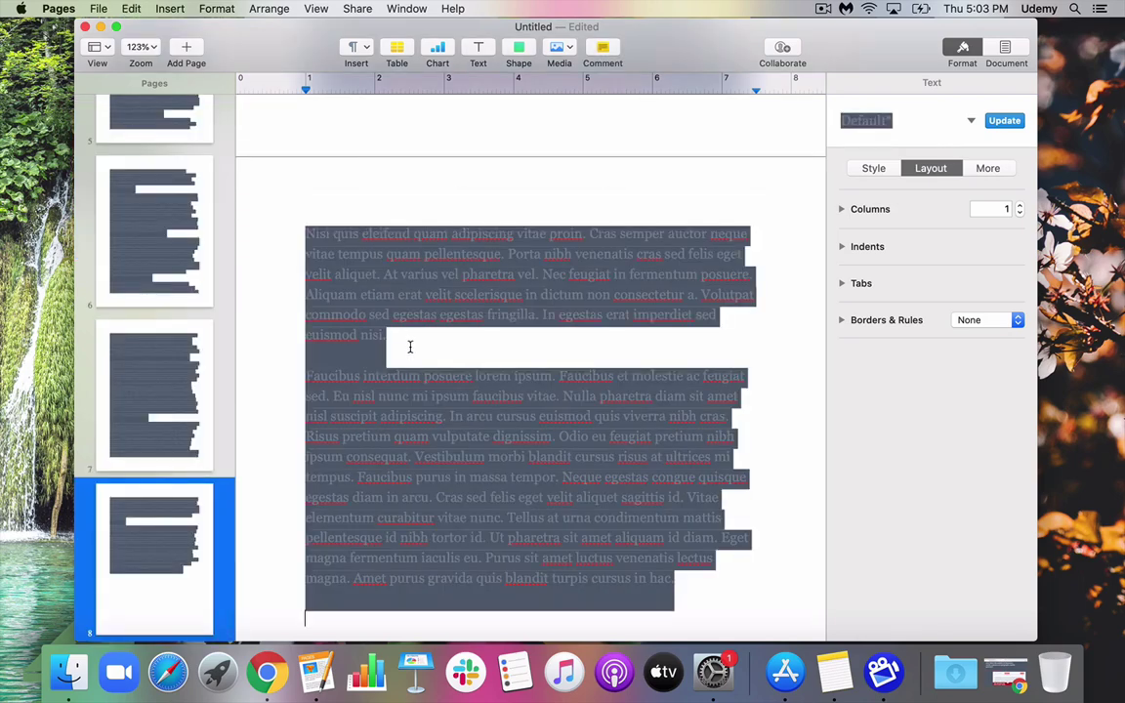
pyautogui.press('super+x')
pyautogui.press('super+v')
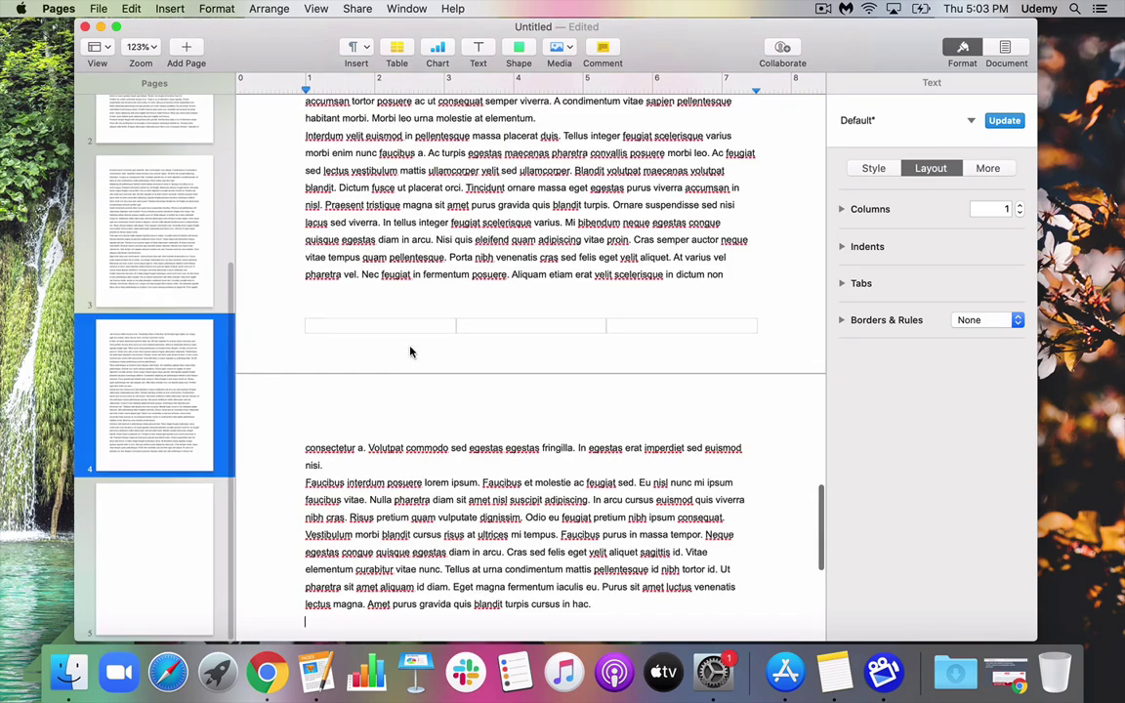
# - Look through the pasted text and its page thumbnails to see how it flows from page to page through page 5
pyautogui.scroll(4, 411, 276)
pyautogui.scroll(20, 457, 311)
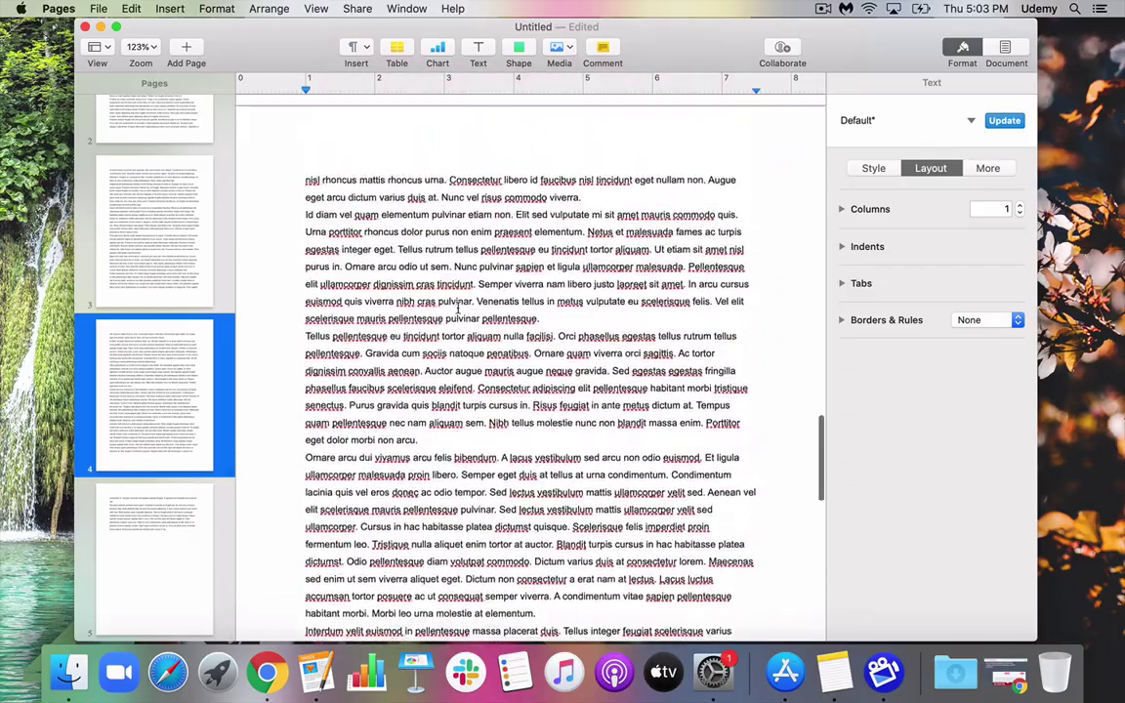
pyautogui.scroll(-10, 457, 311)
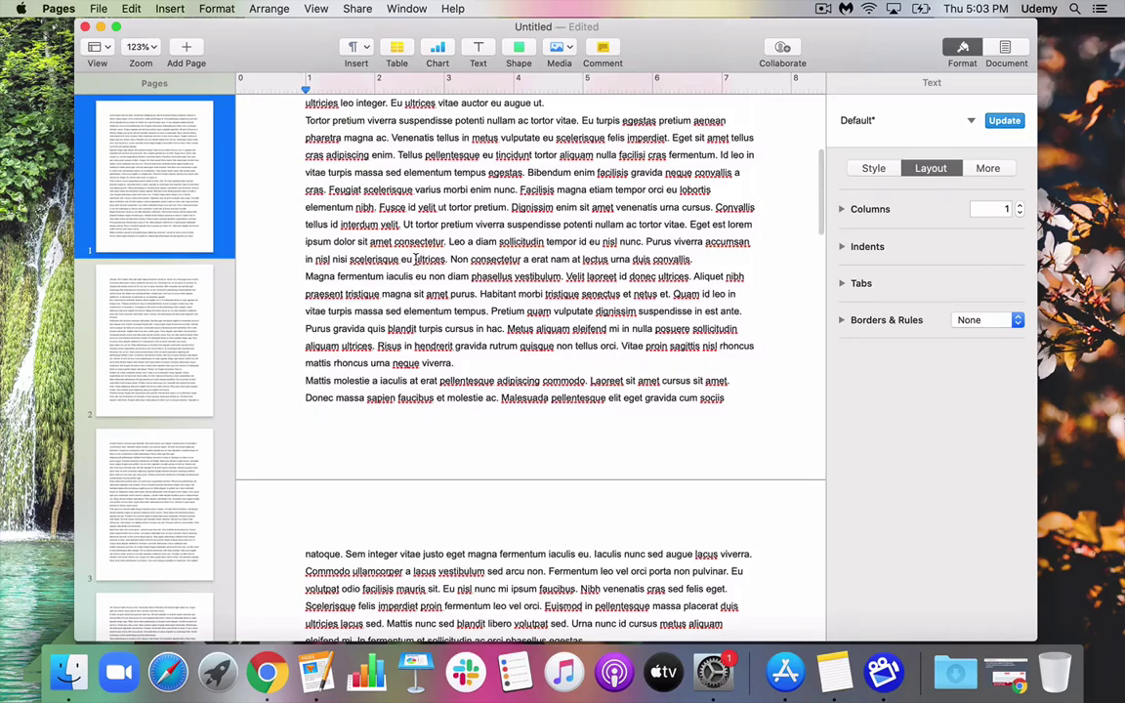
pyautogui.moveTo(415, 258); pyautogui.dragTo(444, 258)
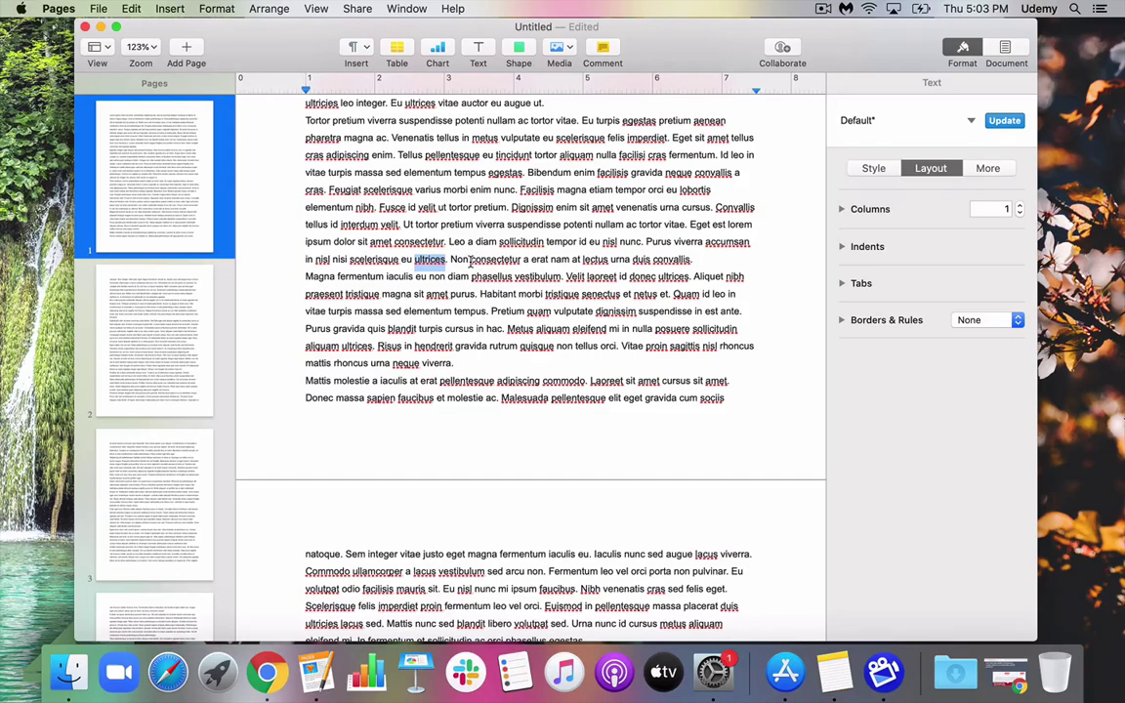
pyautogui.moveTo(470, 259); pyautogui.dragTo(517, 258)
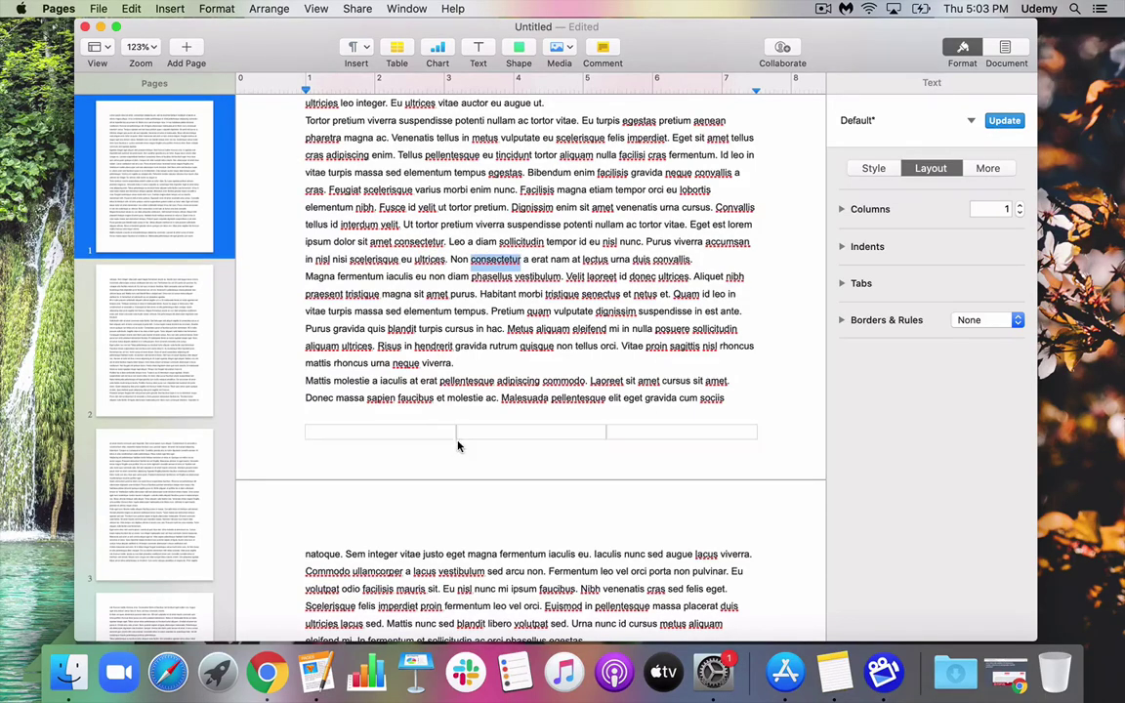
pyautogui.scroll(-10, 493, 323)
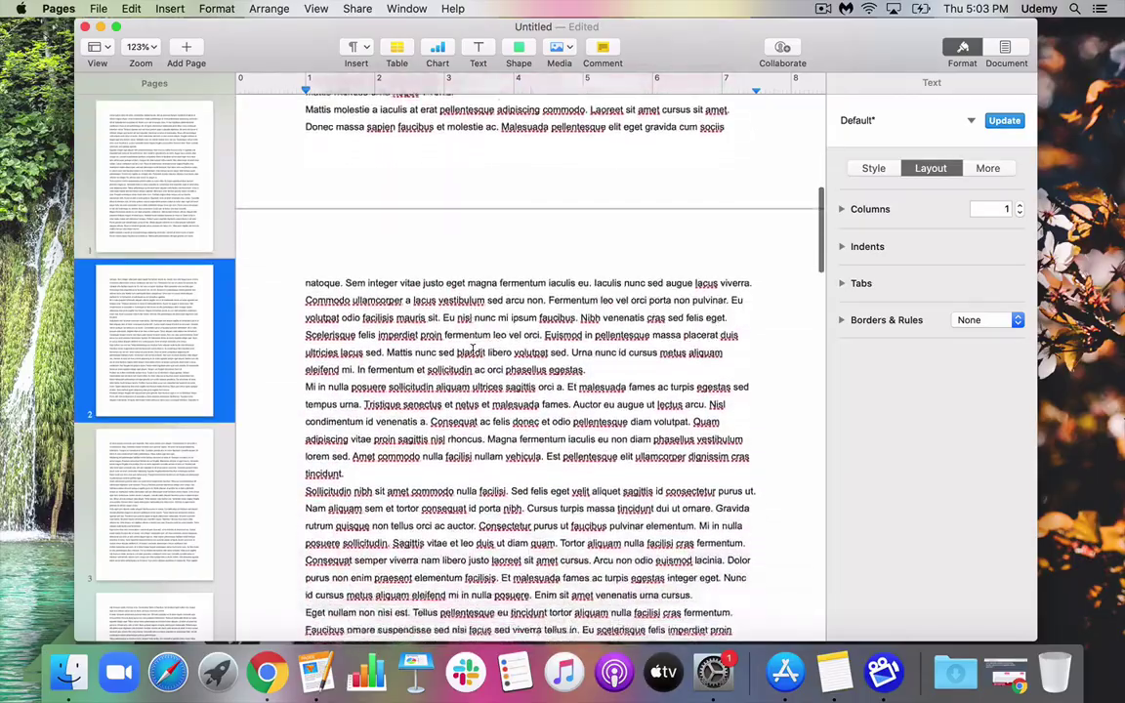
pyautogui.scroll(-15, 473, 350)
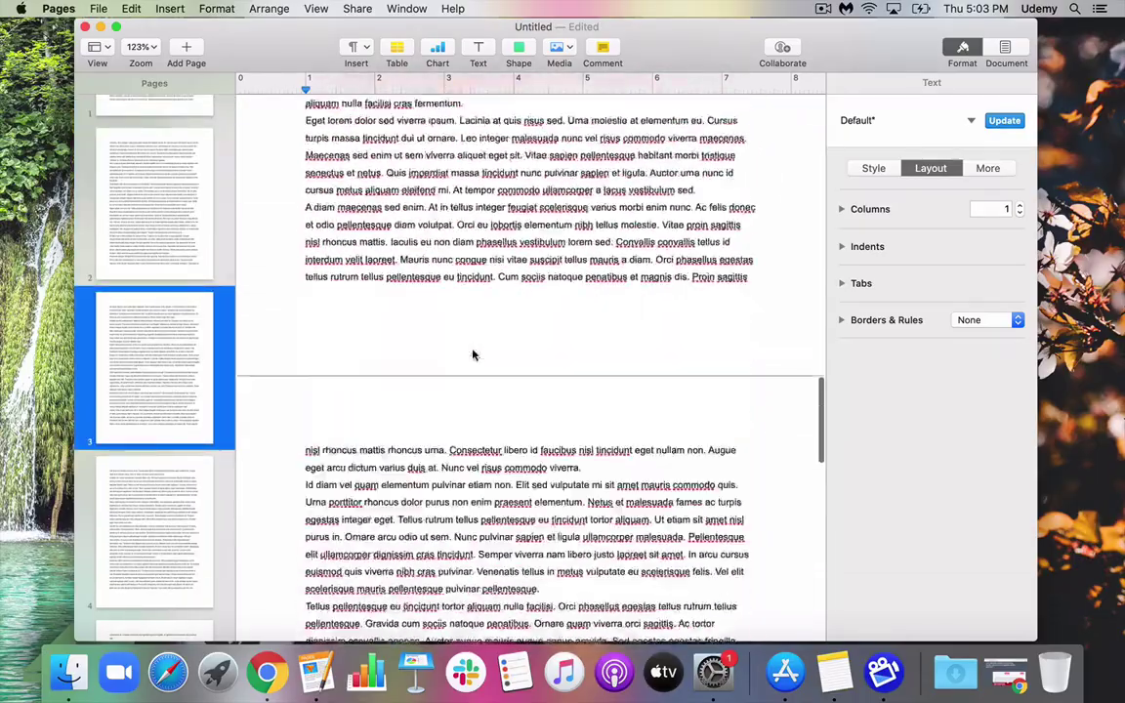
pyautogui.scroll(-10, 472, 354)
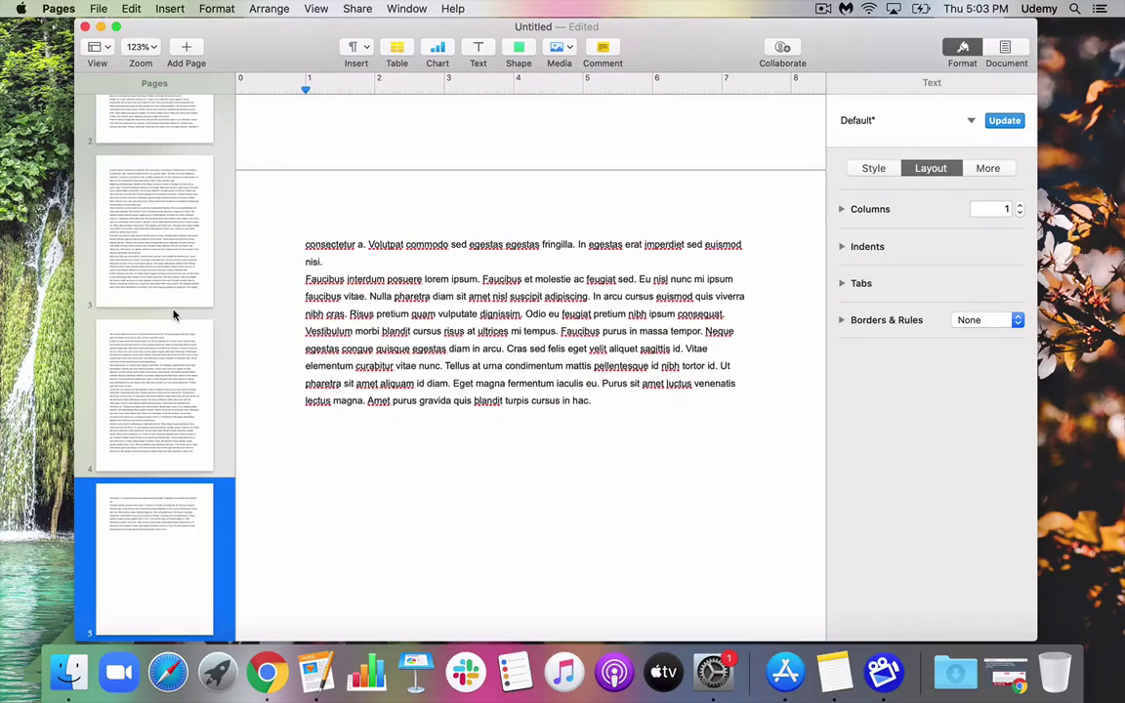
pyautogui.scroll(1, 174, 315)
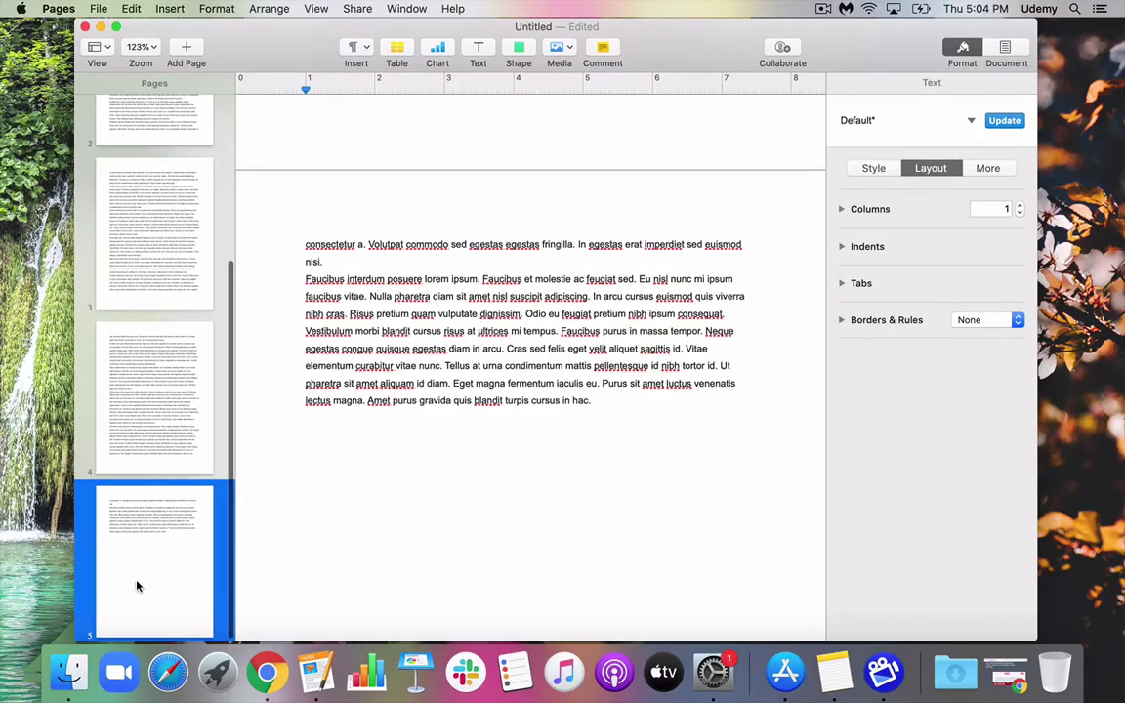
pyautogui.scroll(-1, 137, 586)
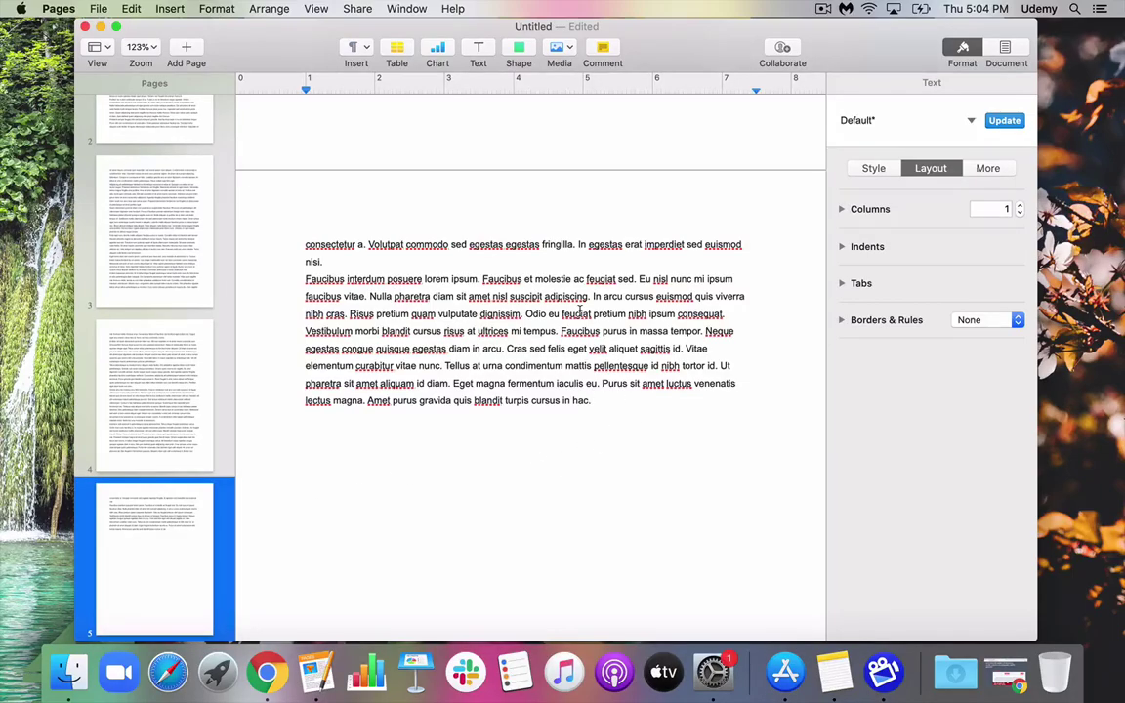
pyautogui.scroll(8, 545, 272)
pyautogui.scroll(-10, 547, 270)
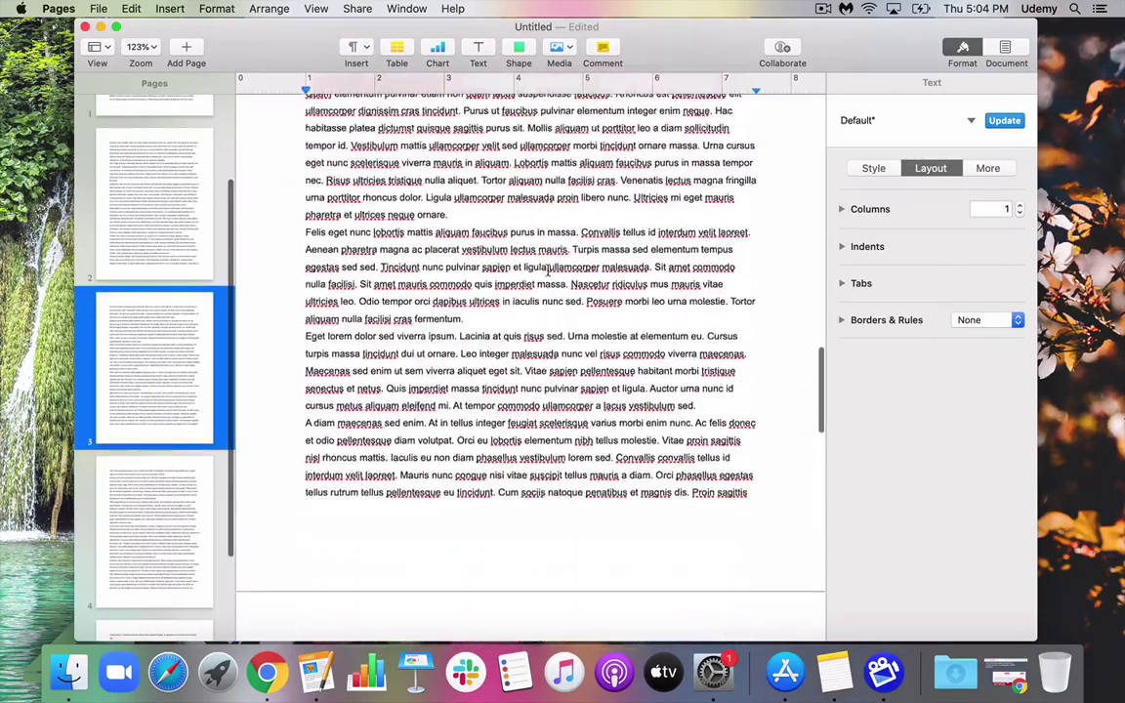
pyautogui.scroll(-3, 546, 274)
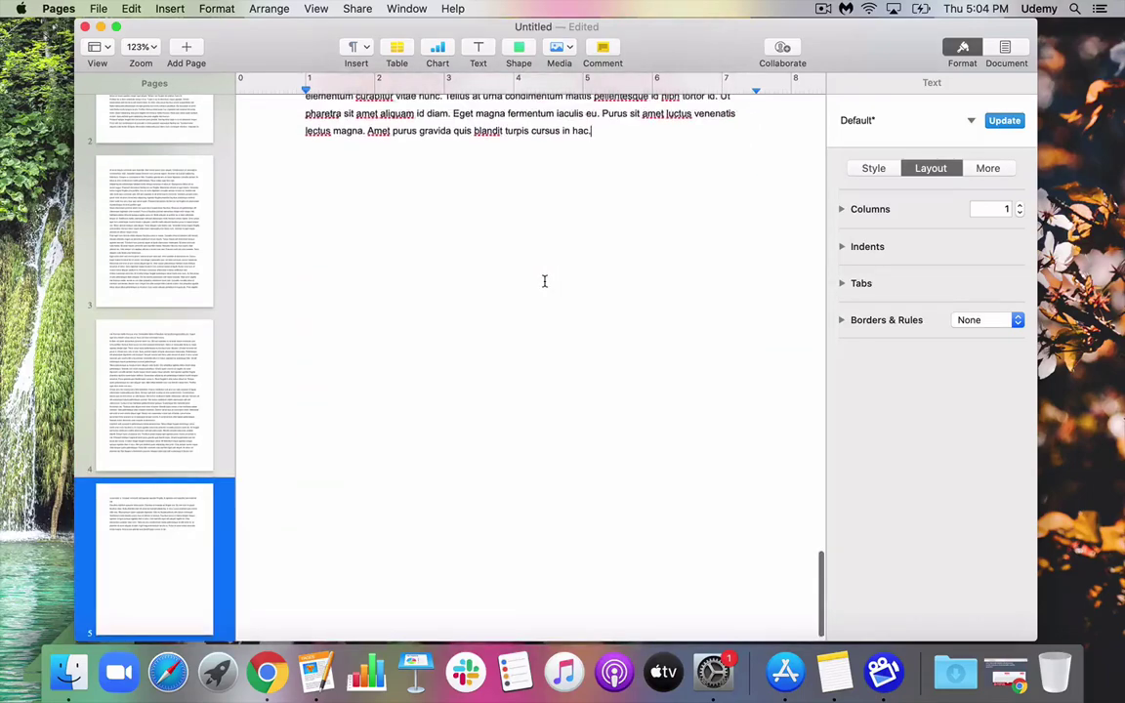
# - Insert a page break after the last sentence of the text on page 5
pyautogui.click(629, 132)
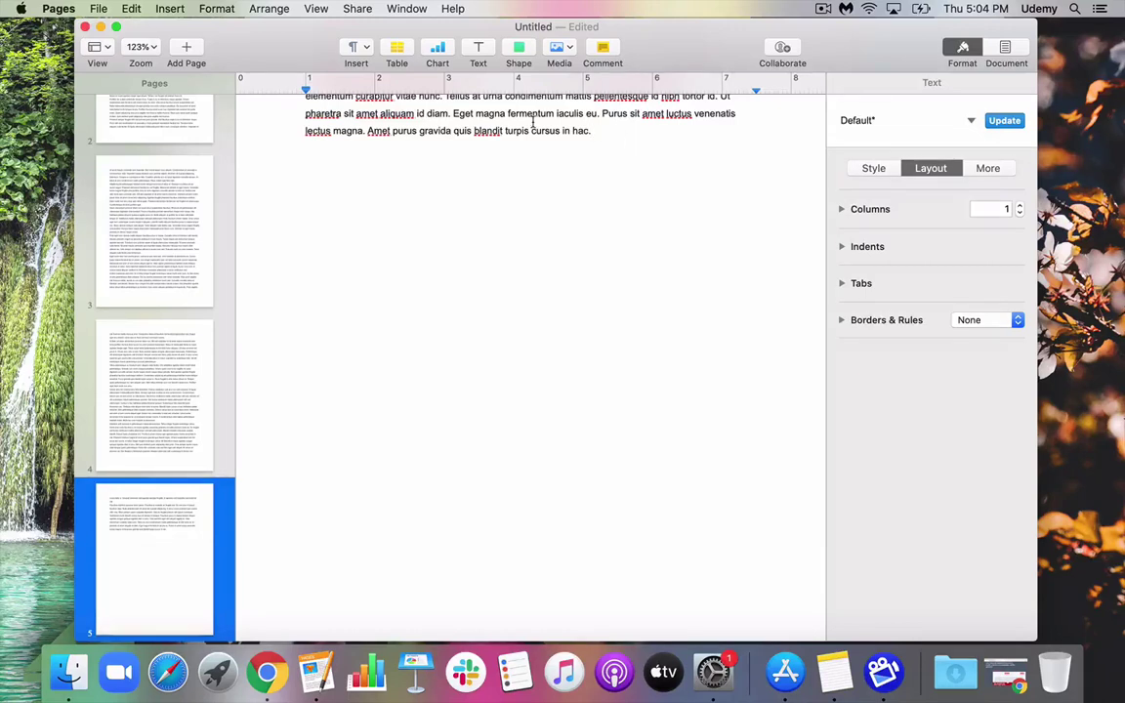
pyautogui.click(356, 51)
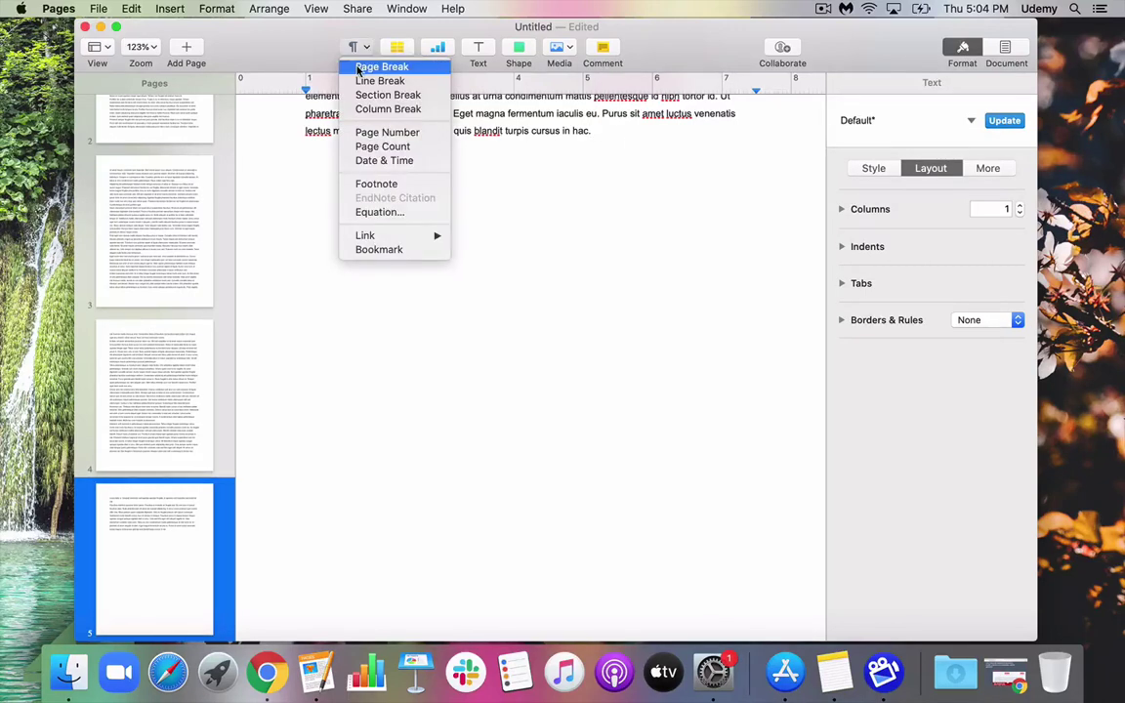
pyautogui.click(358, 68)
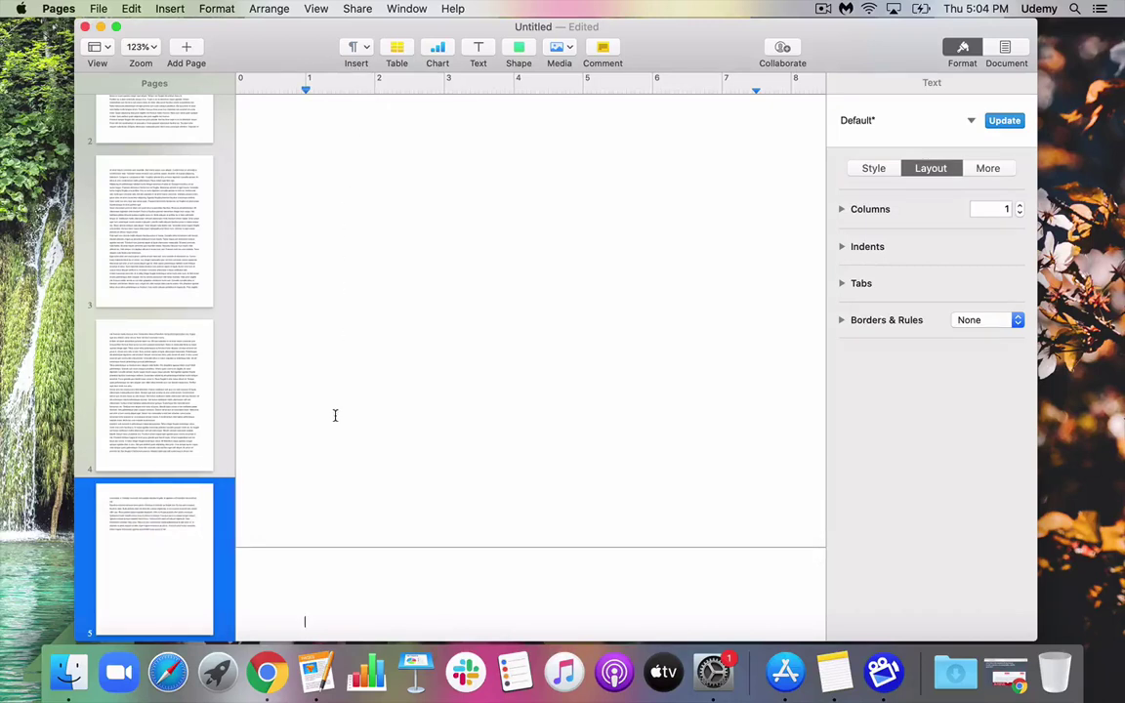
# - Enter "This is now page 6 jasdfajksdlf;asdlkfjasdf" at the start of the new page 6
pyautogui.scroll(-4, 335, 416)
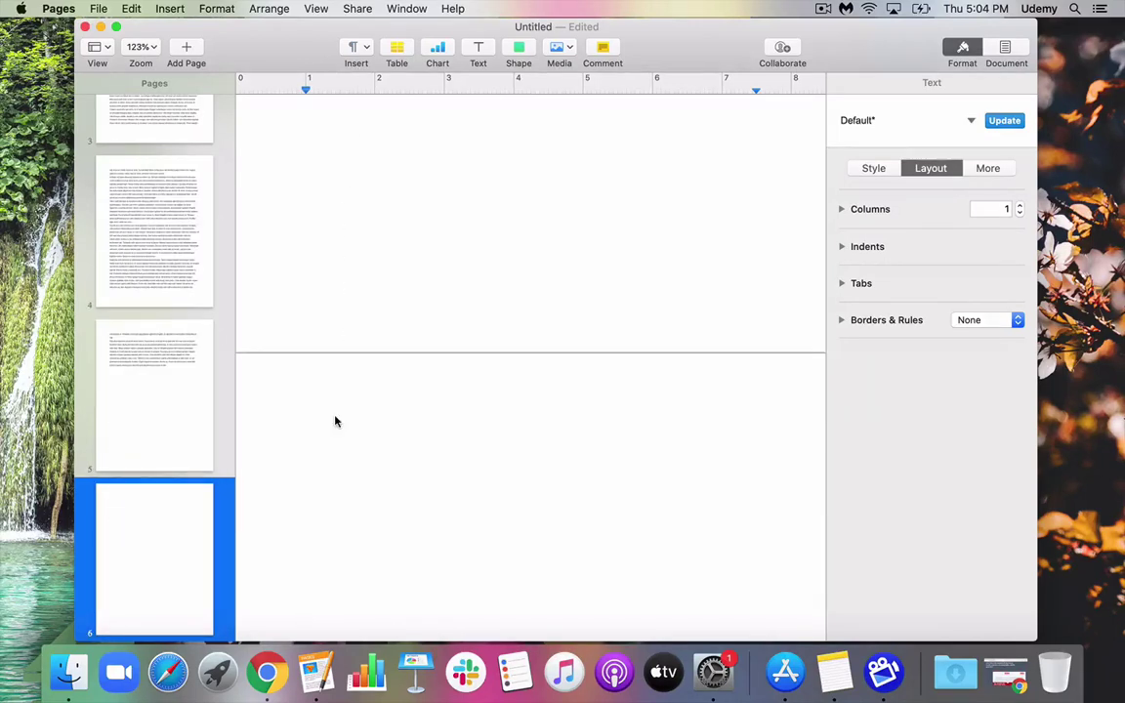
pyautogui.write('This is no')
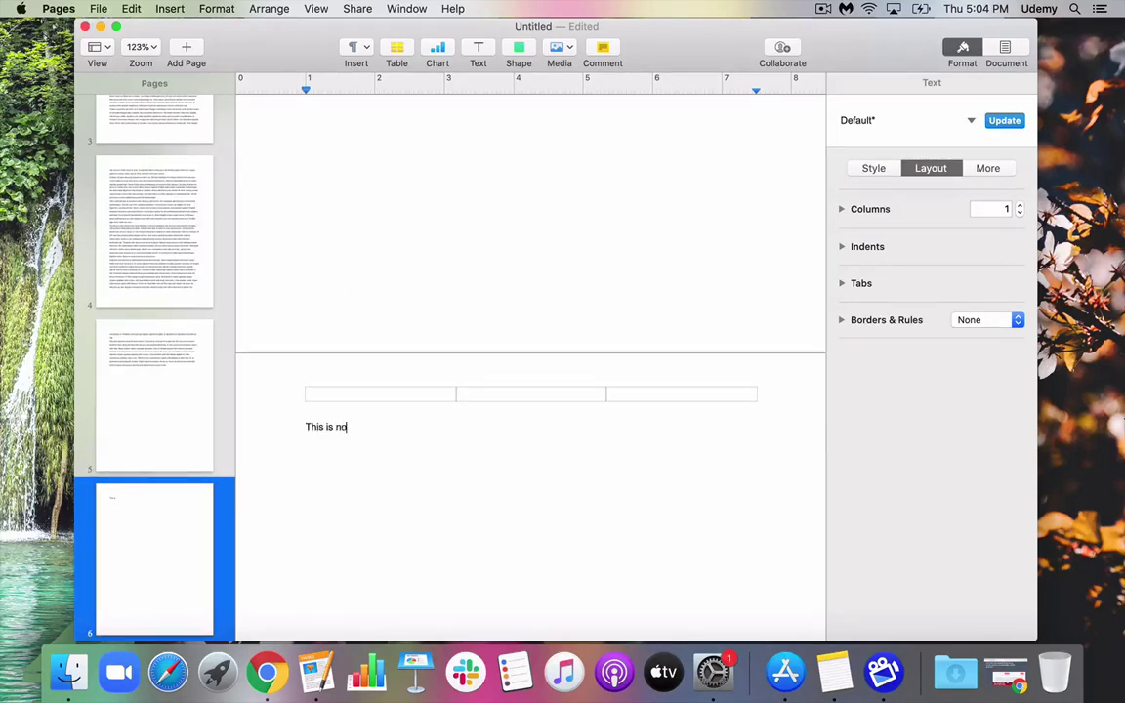
pyautogui.write('w page')
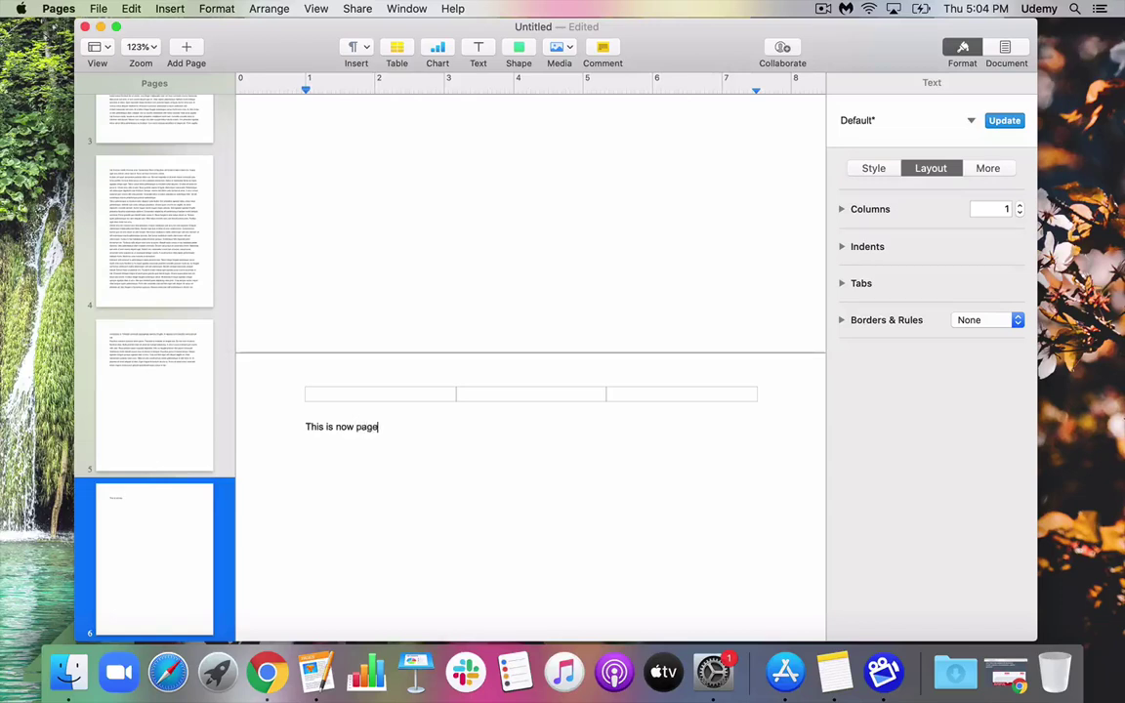
pyautogui.write(' 6')
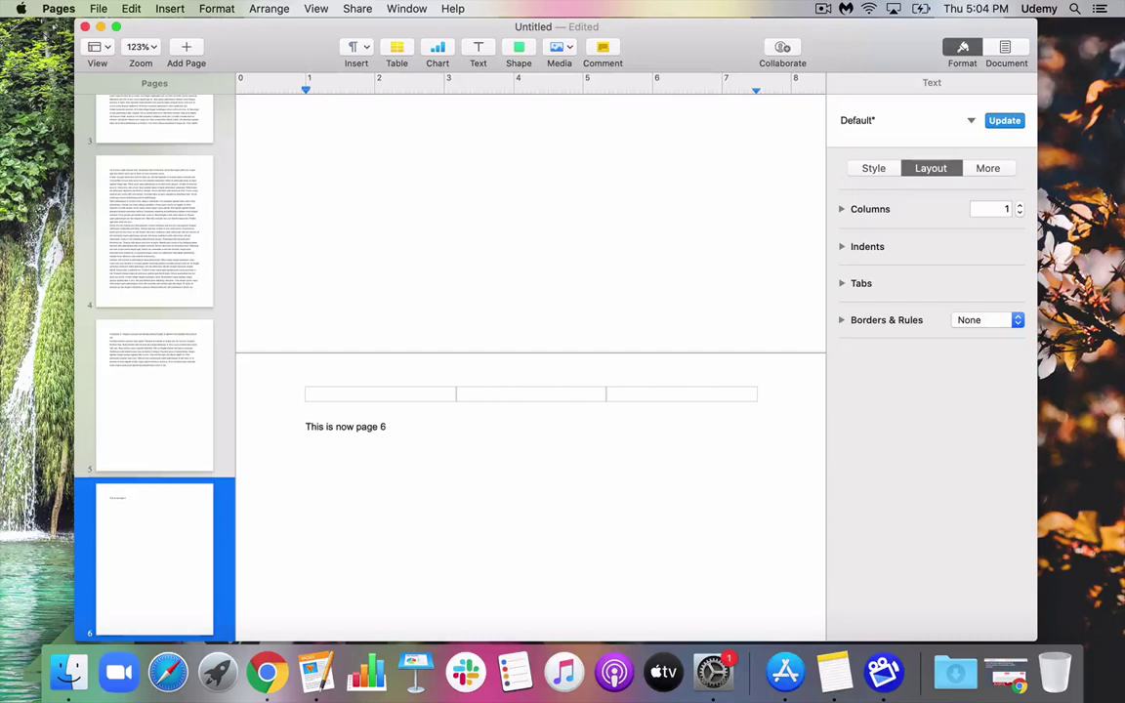
pyautogui.write(' jasdfajksdlf;asdlkfjasdf')
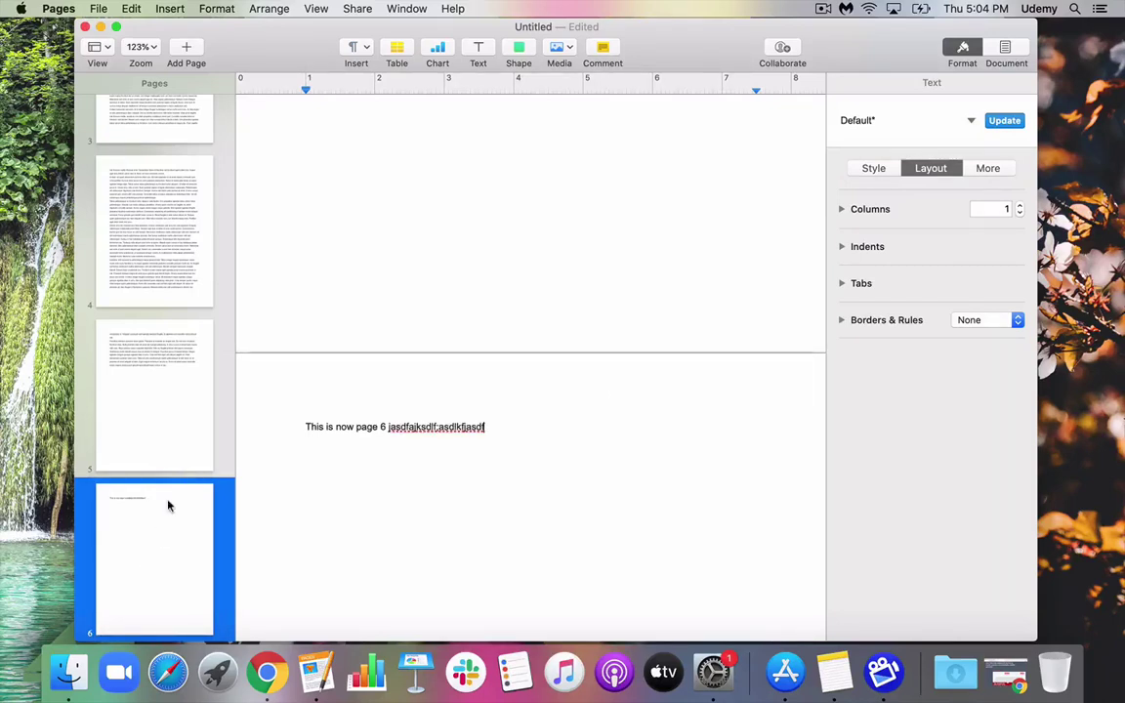
# - Examine where the text ends on page 5 and resumes on page 6 around the page break
pyautogui.scroll(-1, 168, 502)
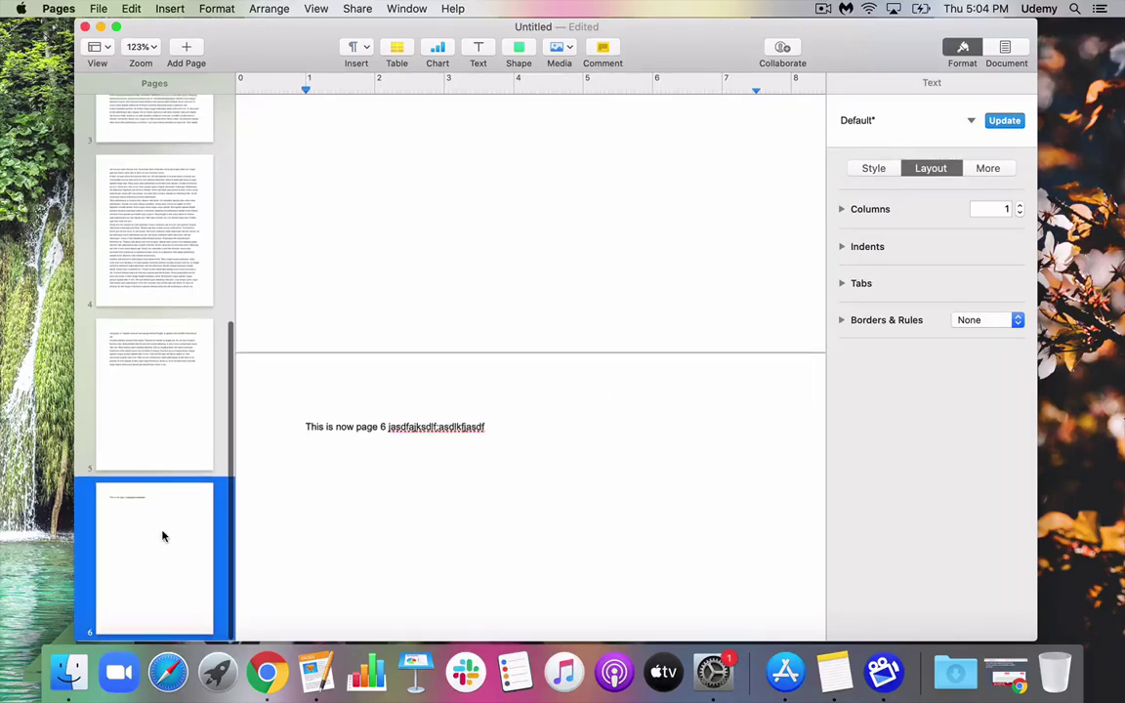
pyautogui.click(174, 375)
pyautogui.click(613, 332)
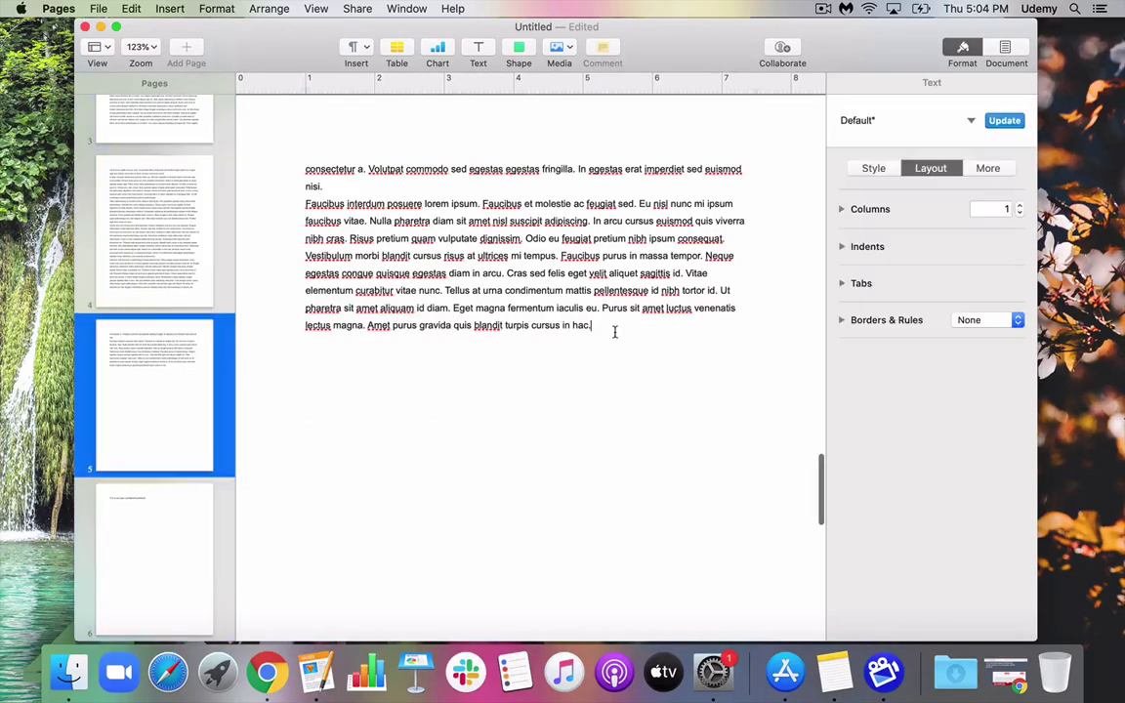
pyautogui.click(154, 540)
pyautogui.scroll(10, 386, 219)
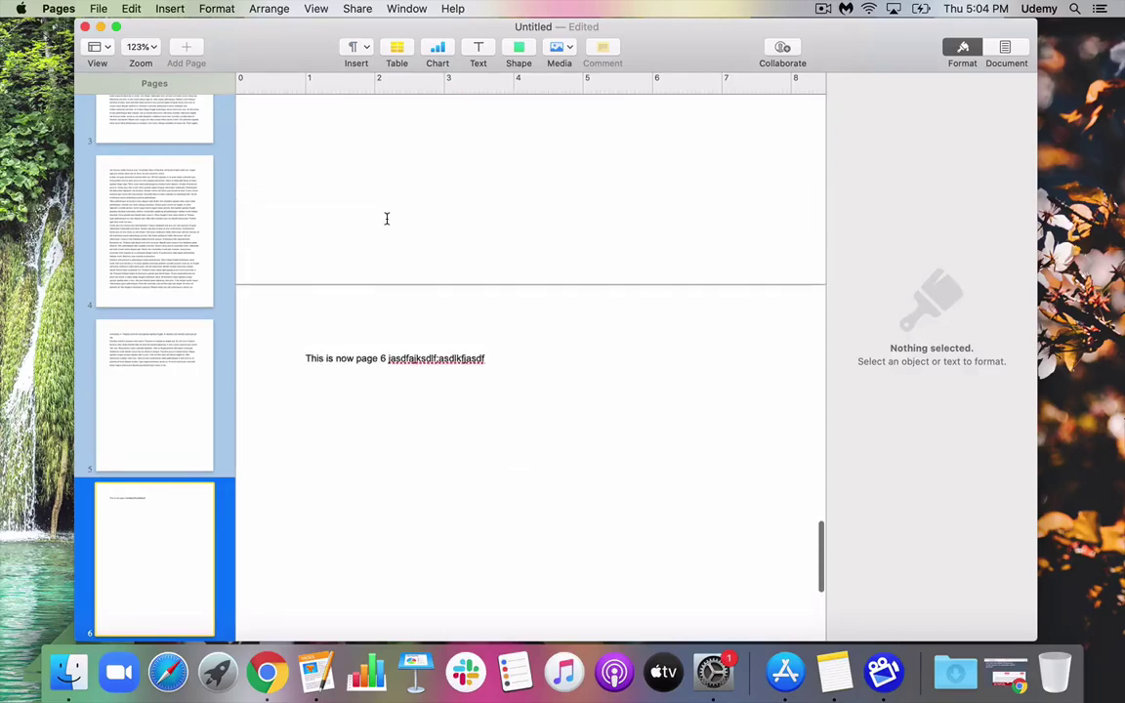
pyautogui.scroll(-10, 386, 219)
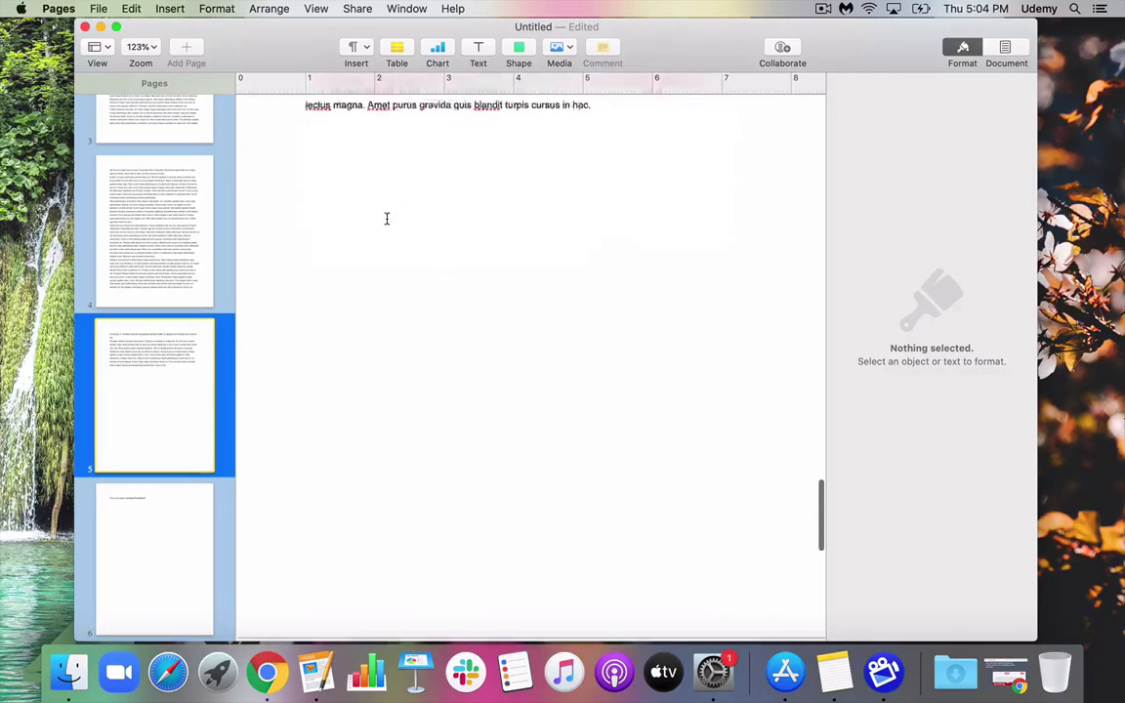
pyautogui.scroll(10, 387, 219)
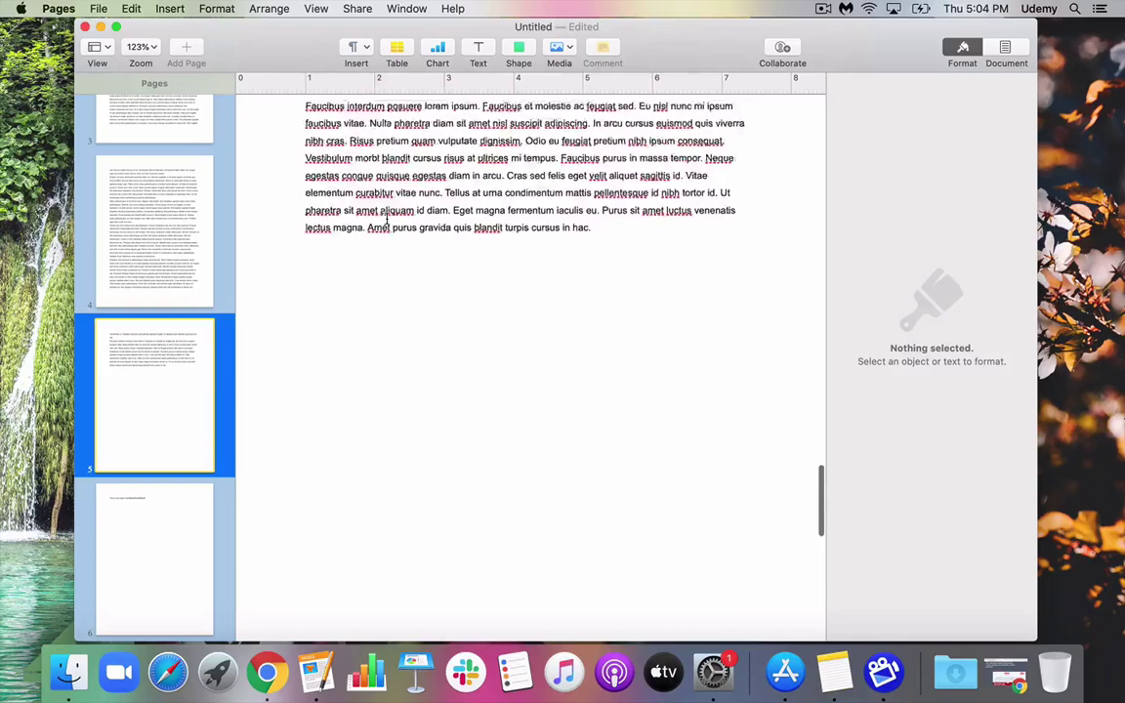
pyautogui.scroll(-10, 386, 218)
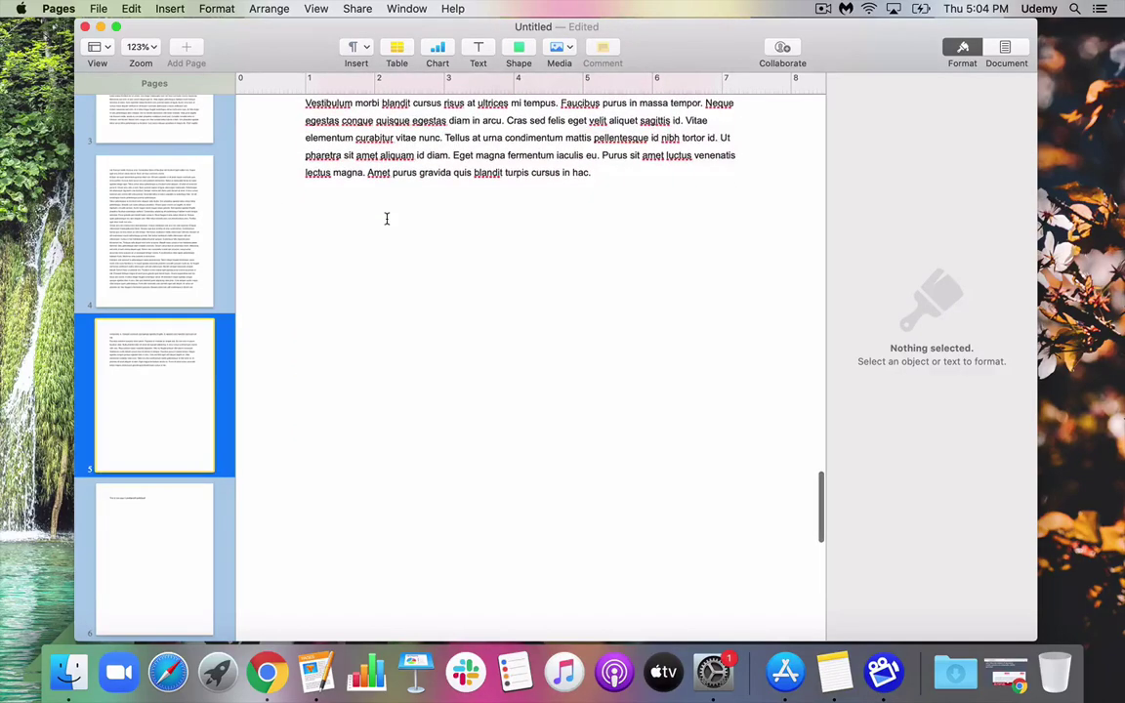
# - Show the document's invisible characters with the end of the text on page 5 in view
pyautogui.scroll(10, 387, 219)
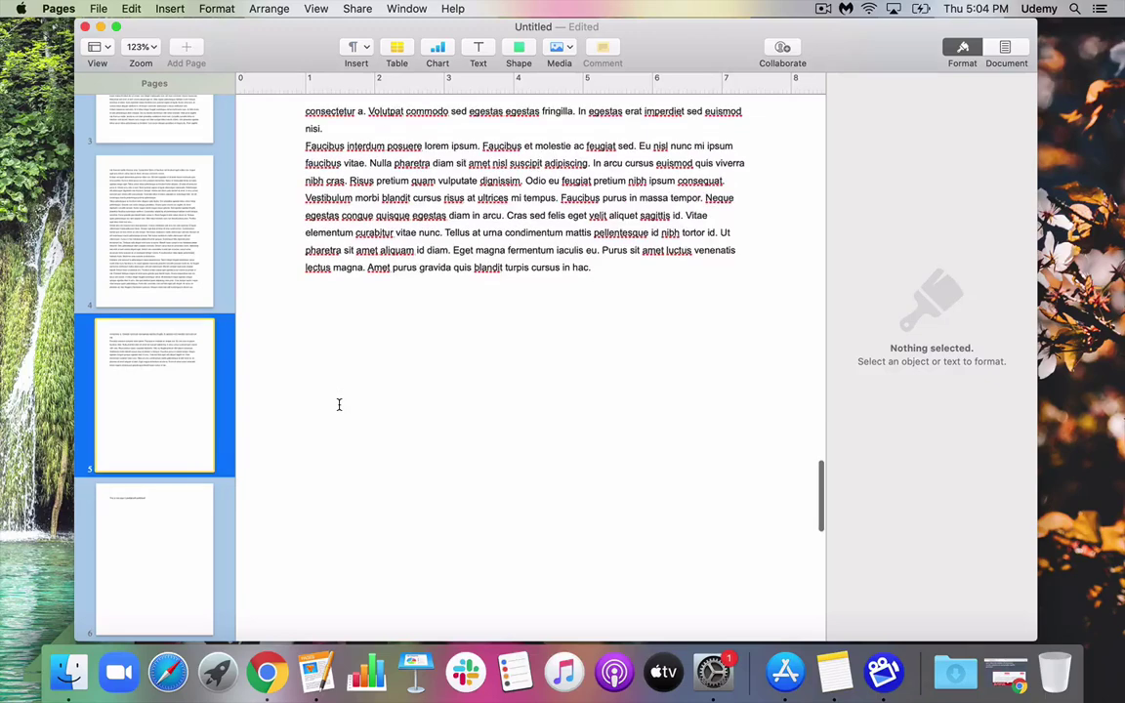
pyautogui.scroll(1, 342, 402)
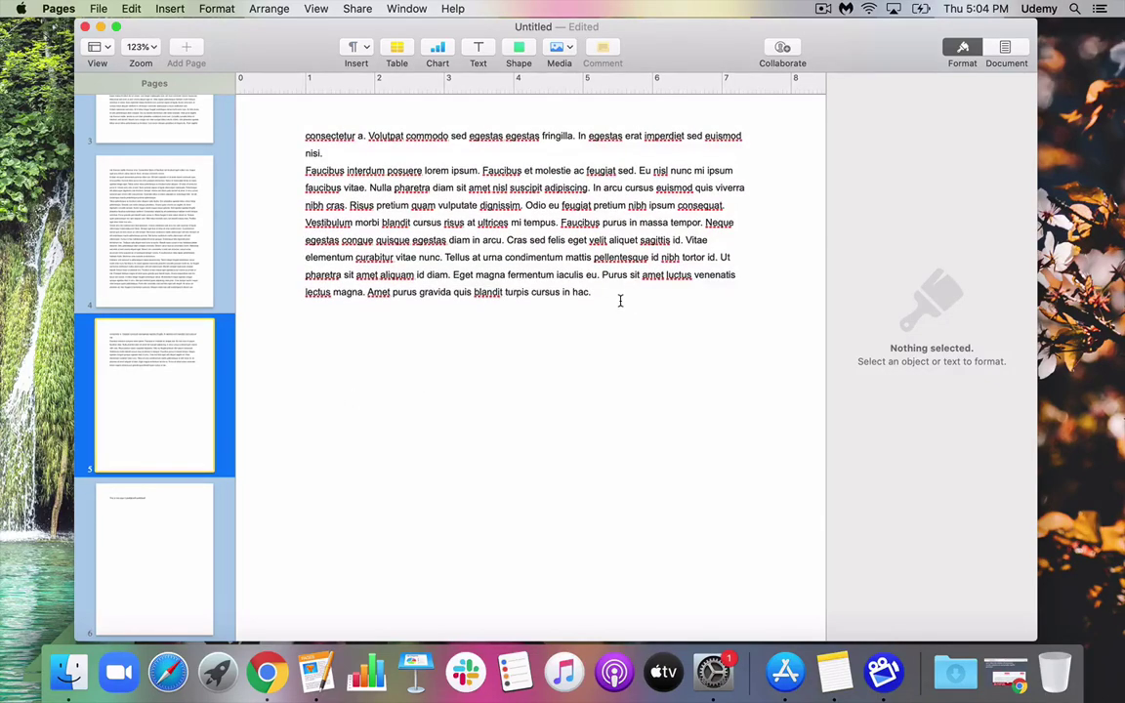
pyautogui.click(317, 10)
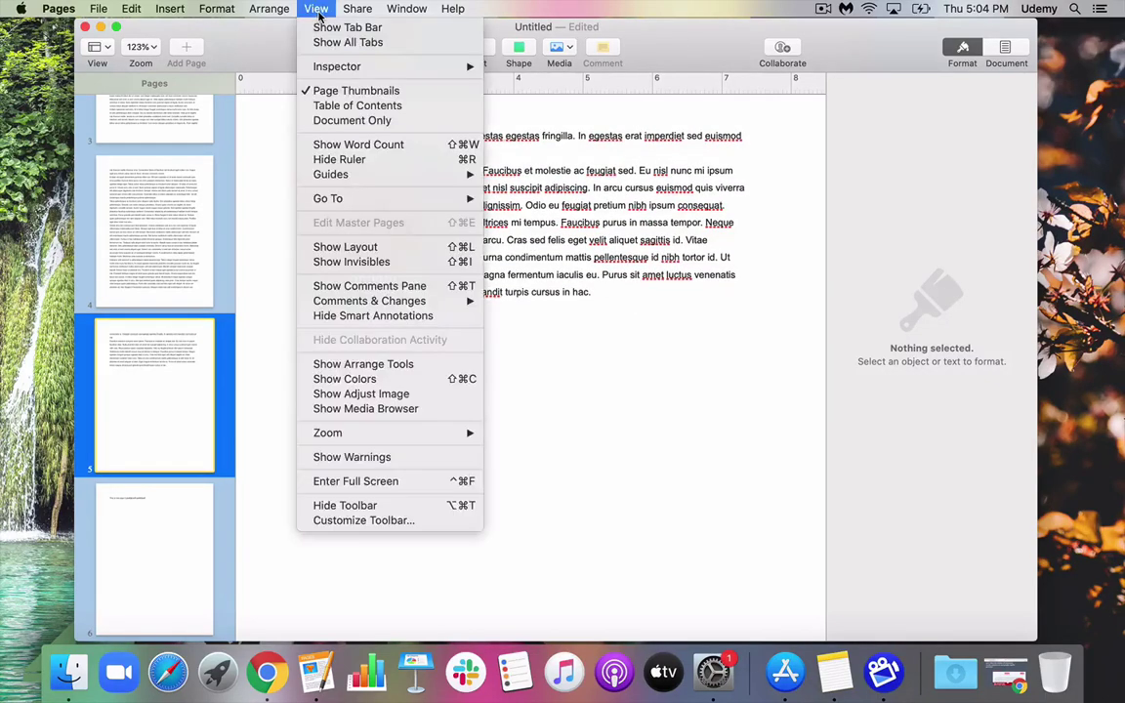
pyautogui.click(331, 264)
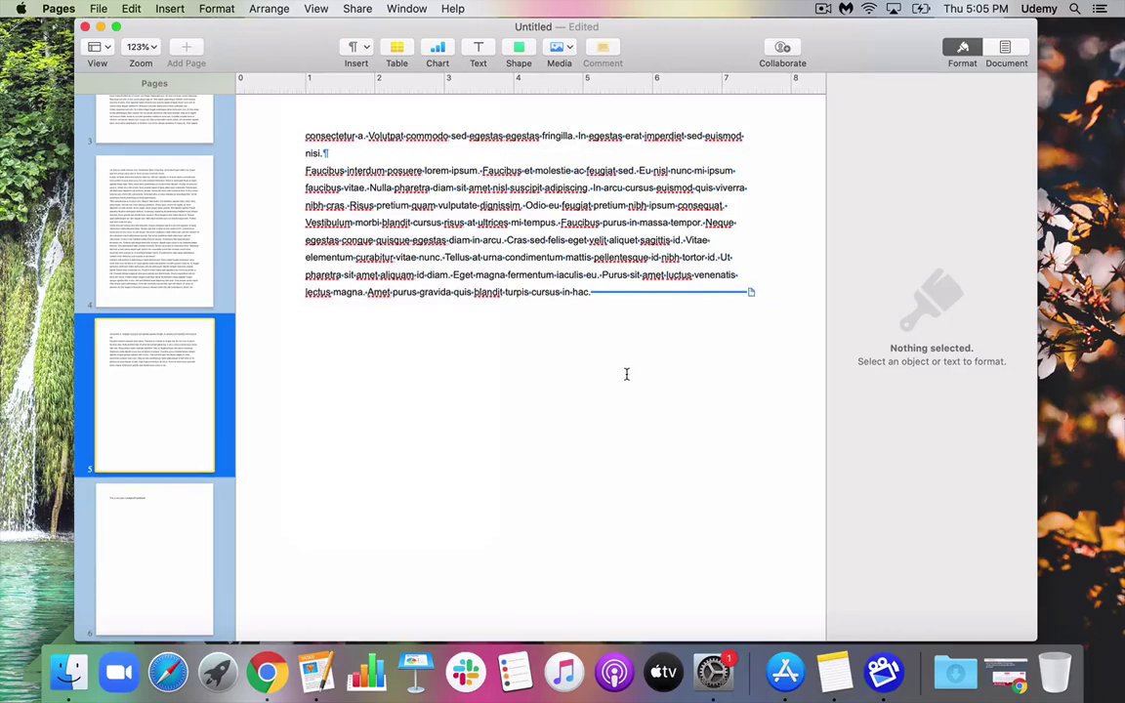
# - Delete the page break so the page 6 sentence joins the end of the text on page 5
pyautogui.scroll(-2, 626, 374)
pyautogui.scroll(-5, 492, 378)
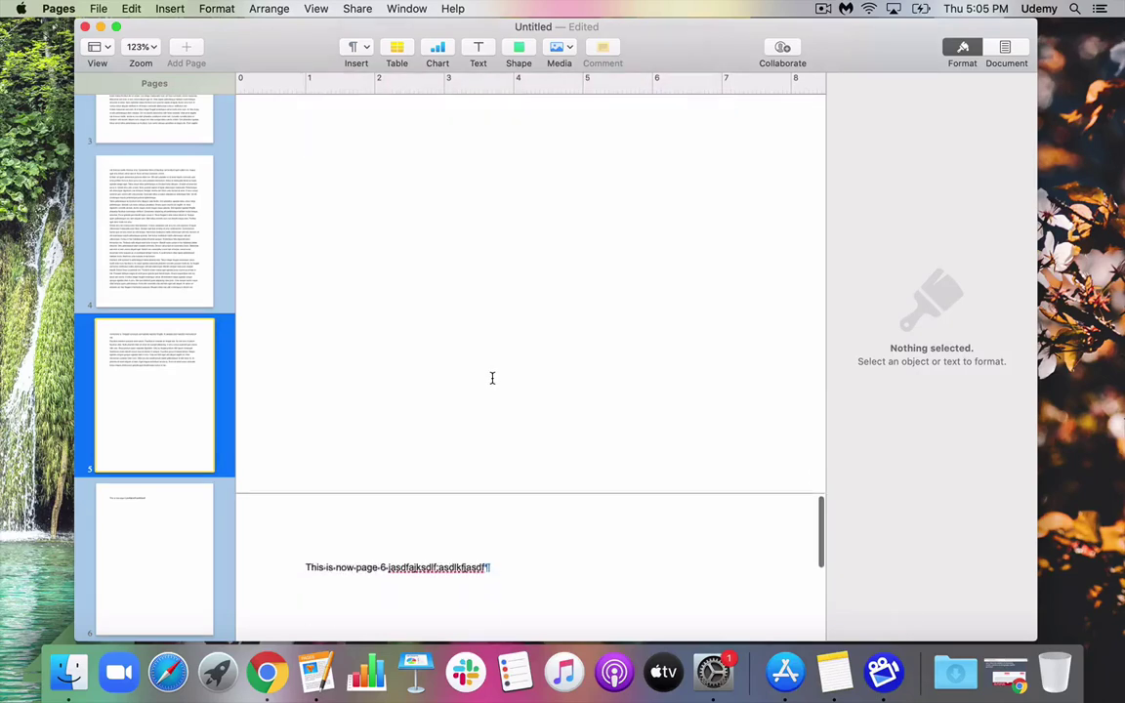
pyautogui.click(301, 516)
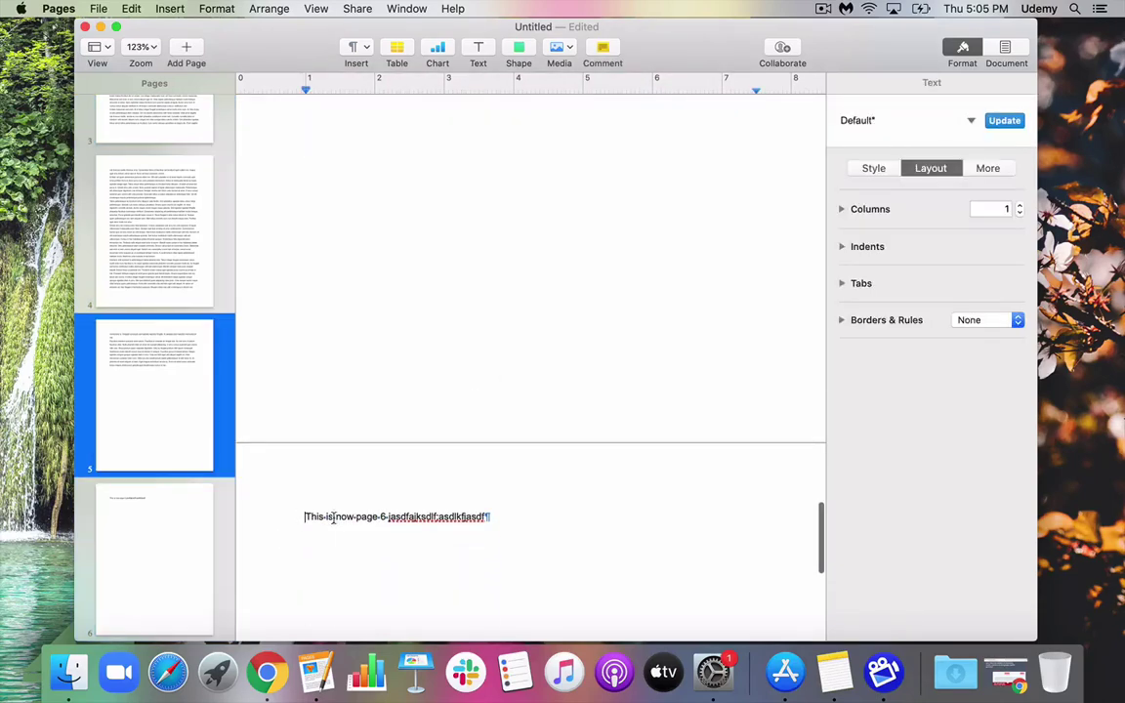
pyautogui.press('BackSpace')
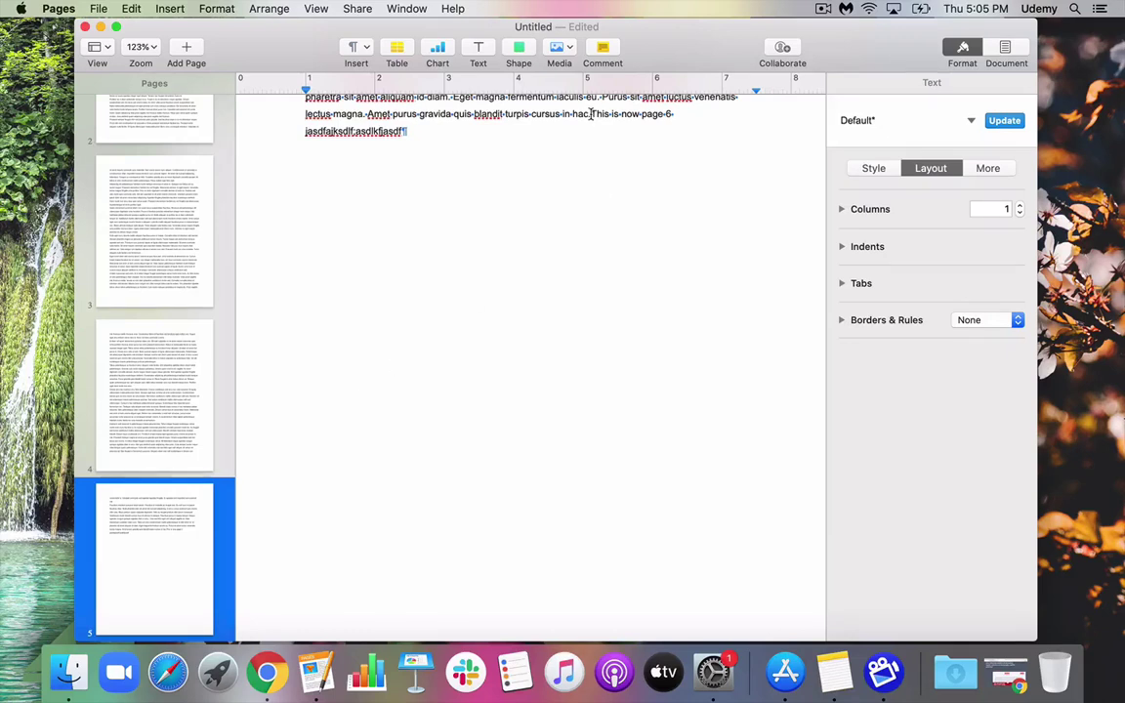
# - Insert a page break again just before "This is now page 6"
pyautogui.moveTo(593, 114); pyautogui.dragTo(464, 144)
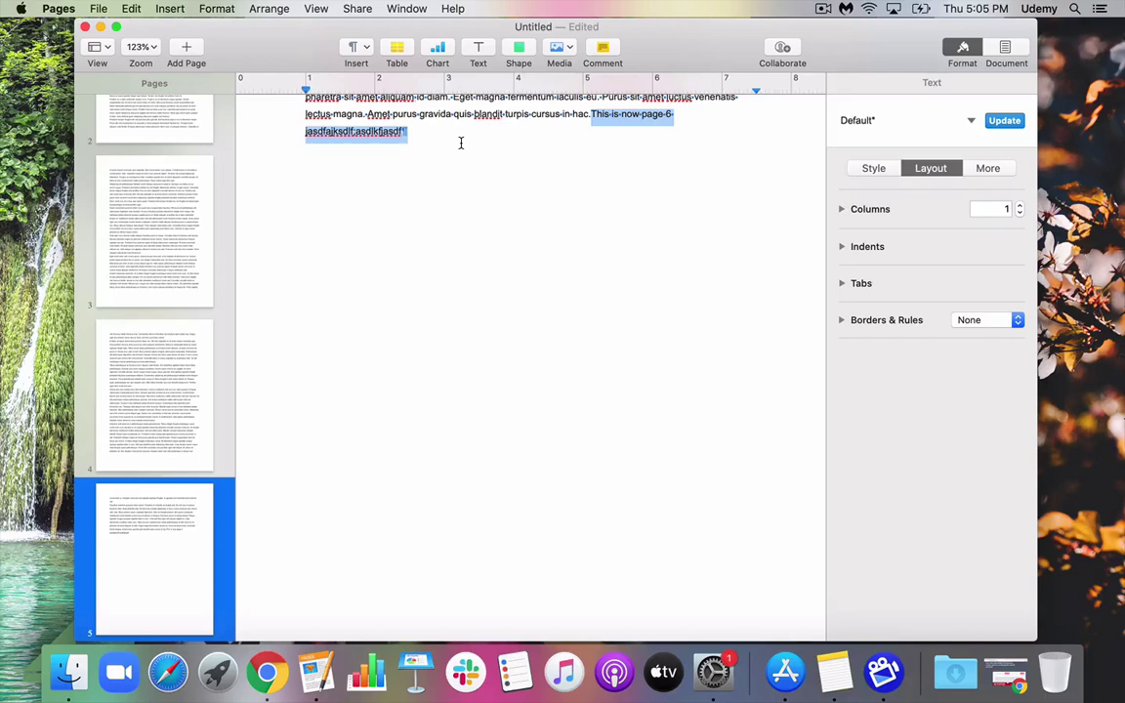
pyautogui.press('Left')
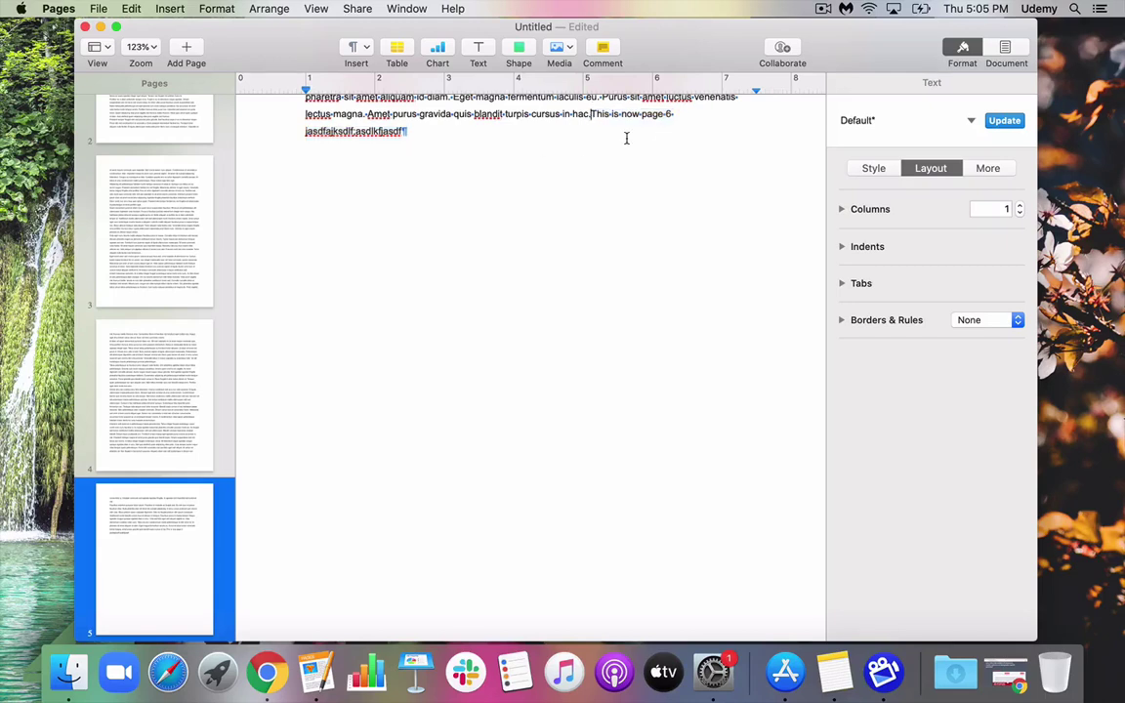
pyautogui.click(357, 48)
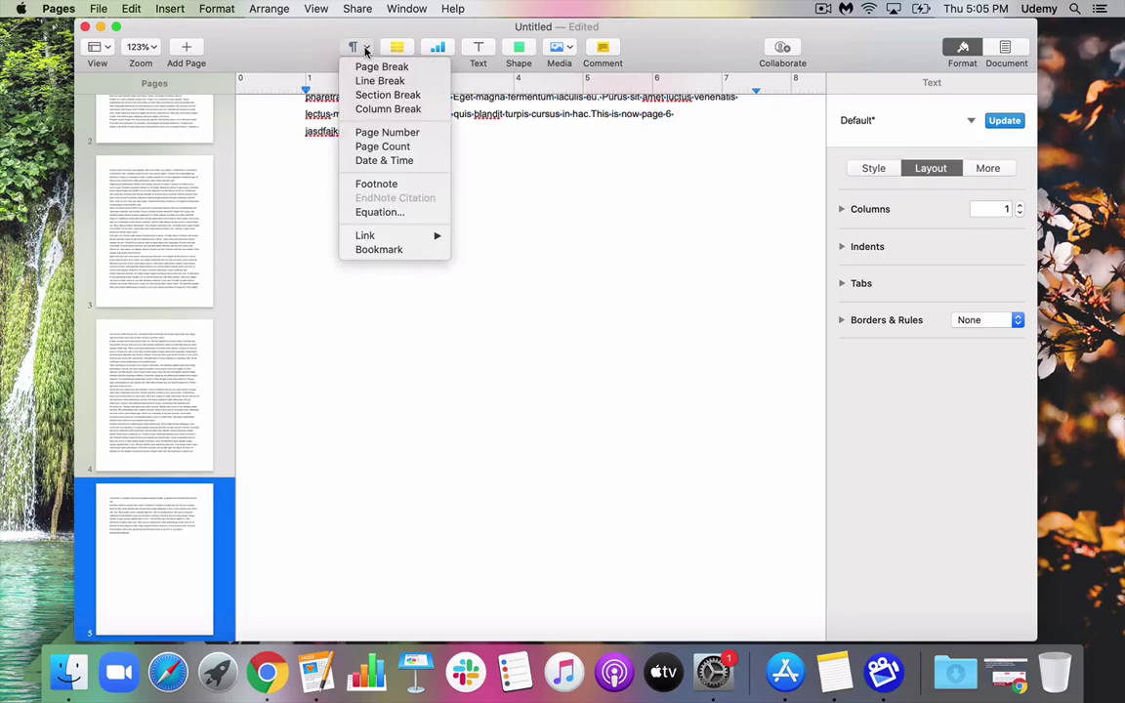
pyautogui.click(367, 67)
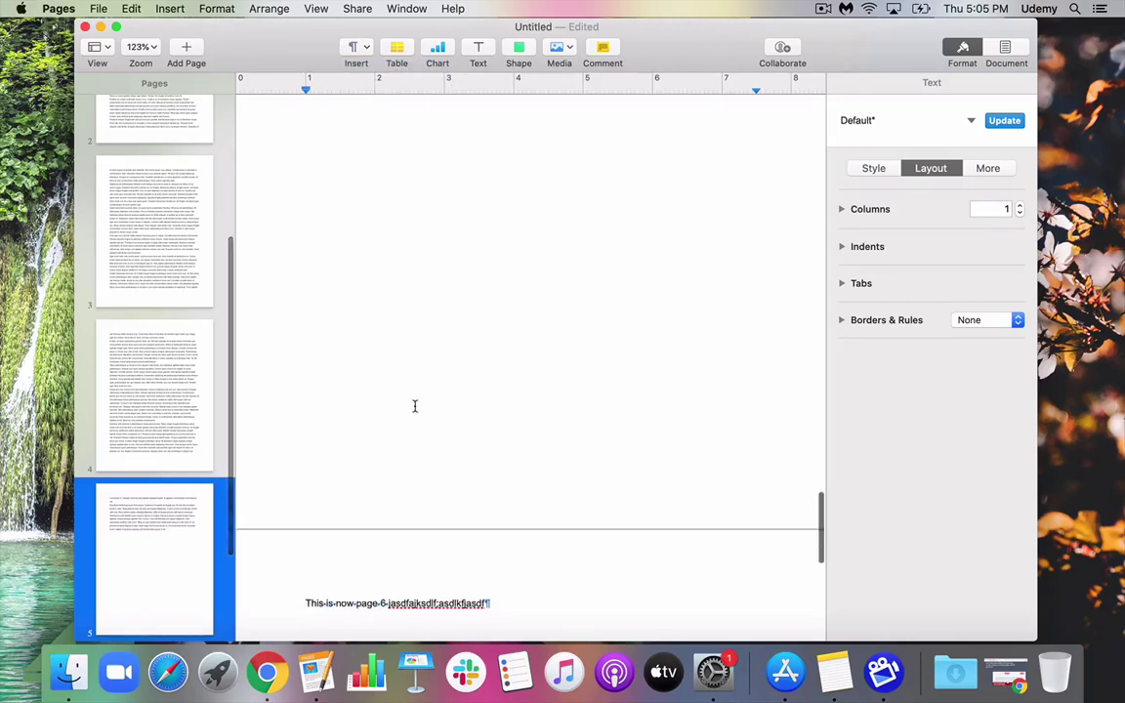
# - Examine the page break marker and compare pages 4, 5 and 6 through their thumbnails
pyautogui.scroll(-1, 380, 489)
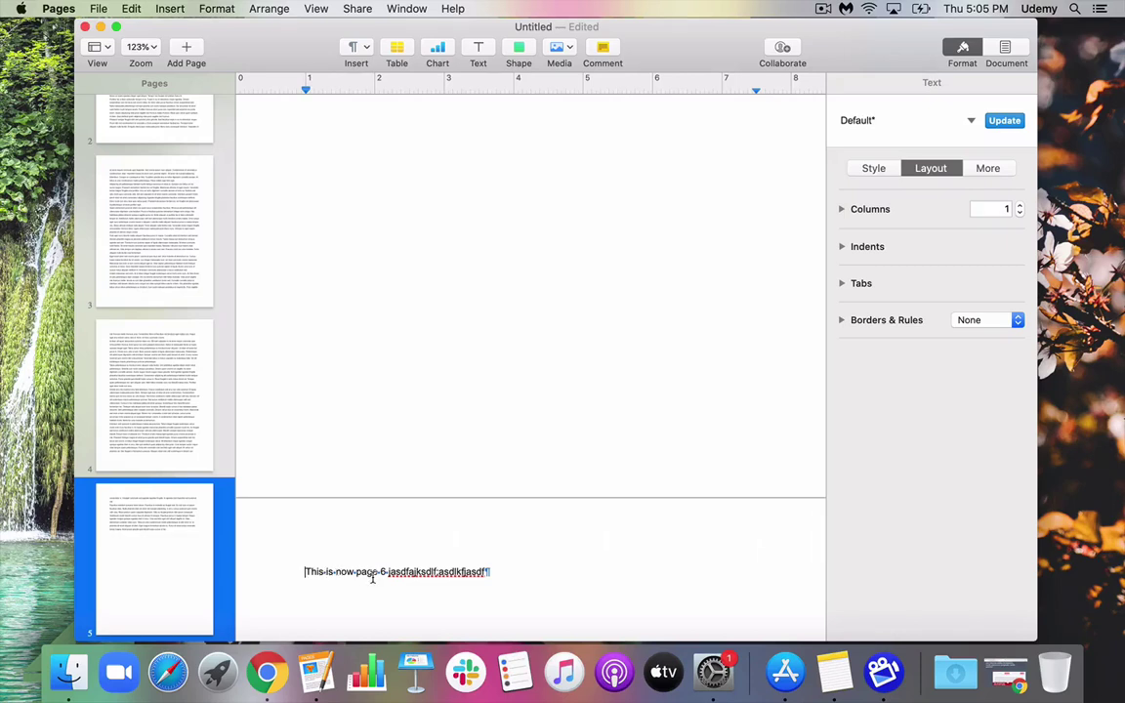
pyautogui.click(386, 575)
pyautogui.tripleClick(495, 575)
pyautogui.scroll(10, 479, 383)
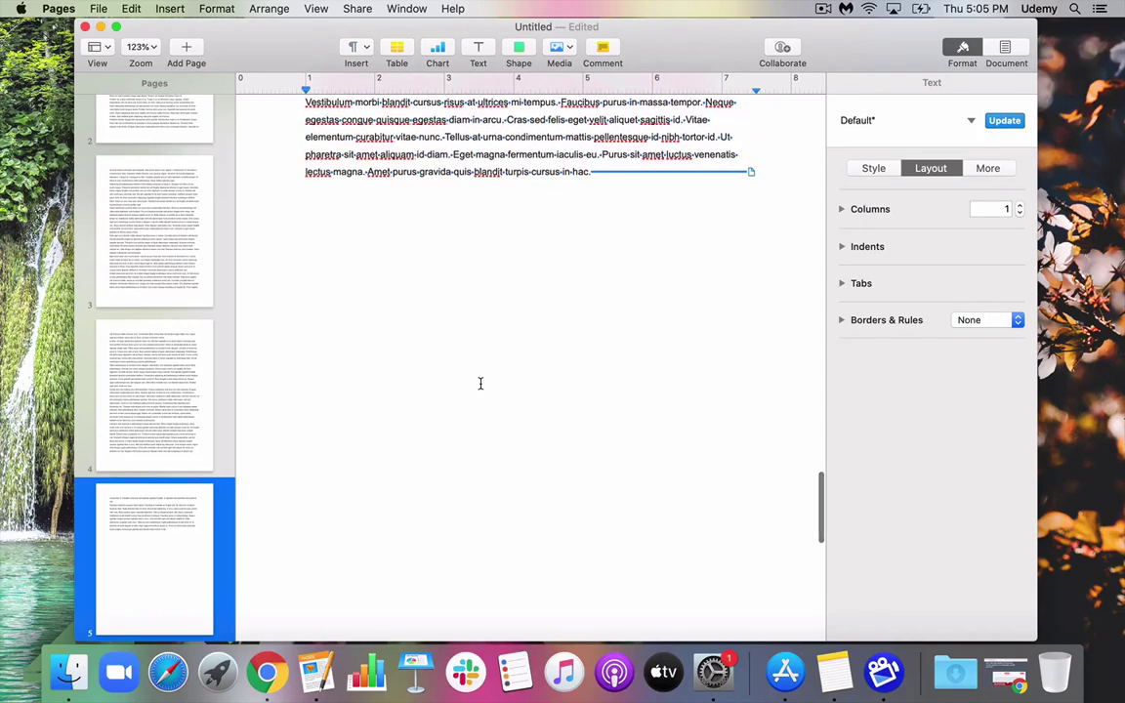
pyautogui.scroll(-2, 420, 370)
pyautogui.scroll(3, 421, 369)
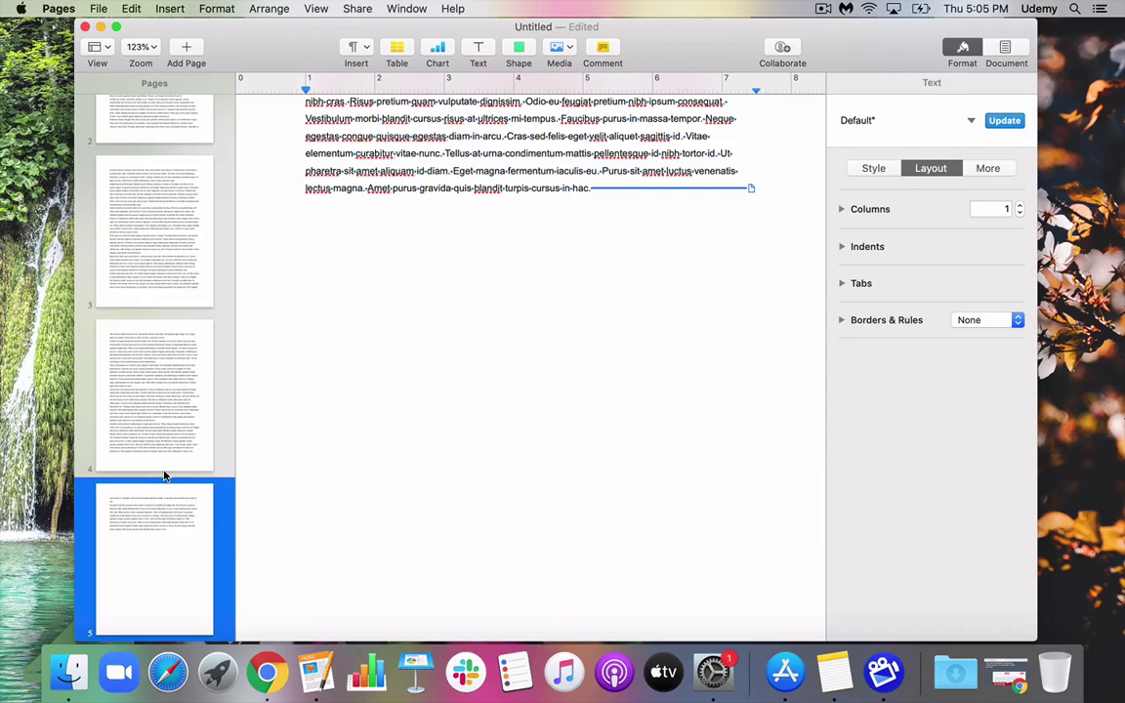
pyautogui.scroll(2, 164, 476)
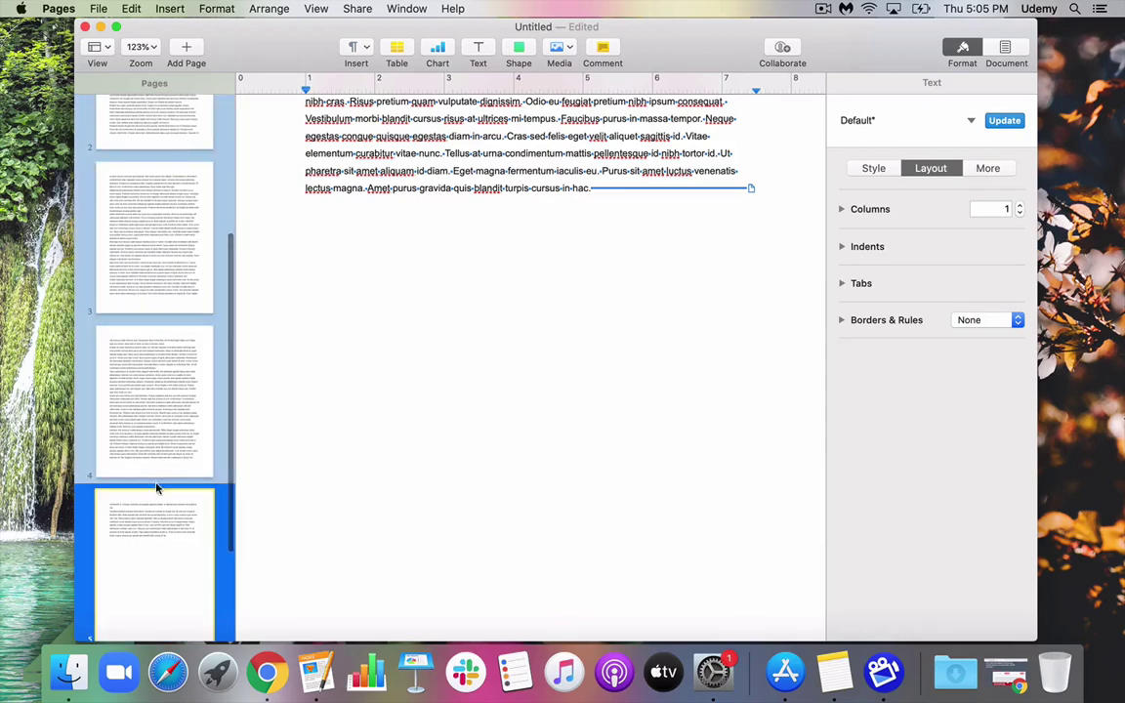
pyautogui.scroll(-3, 138, 402)
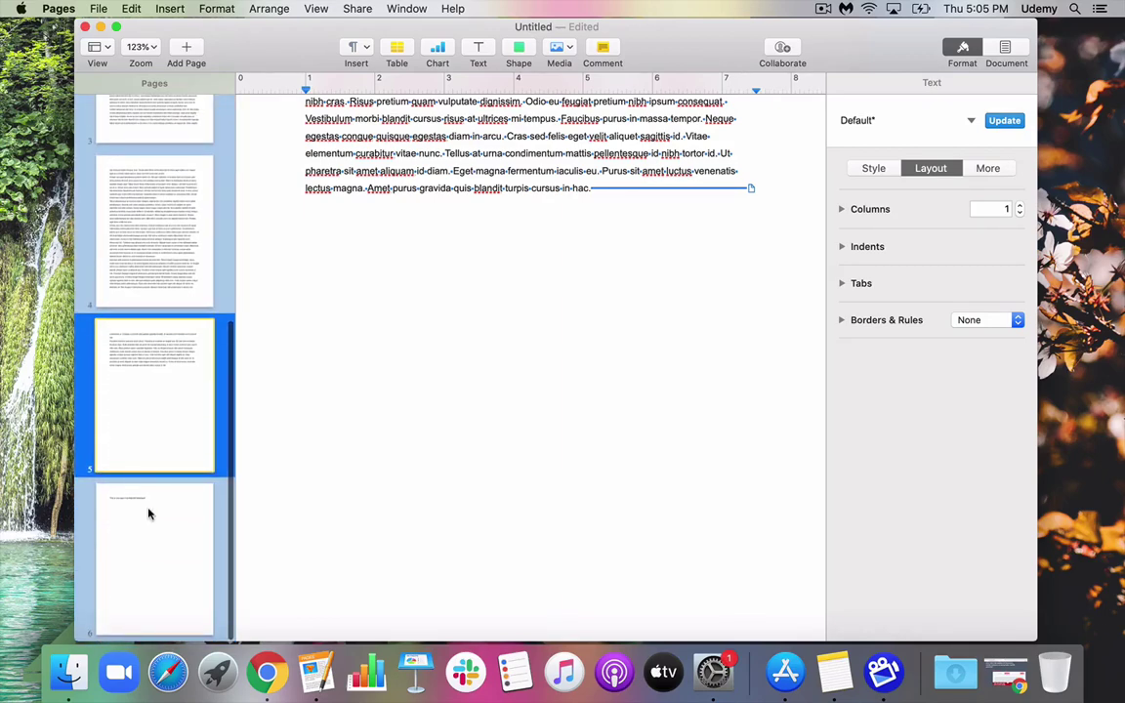
pyautogui.click(154, 252)
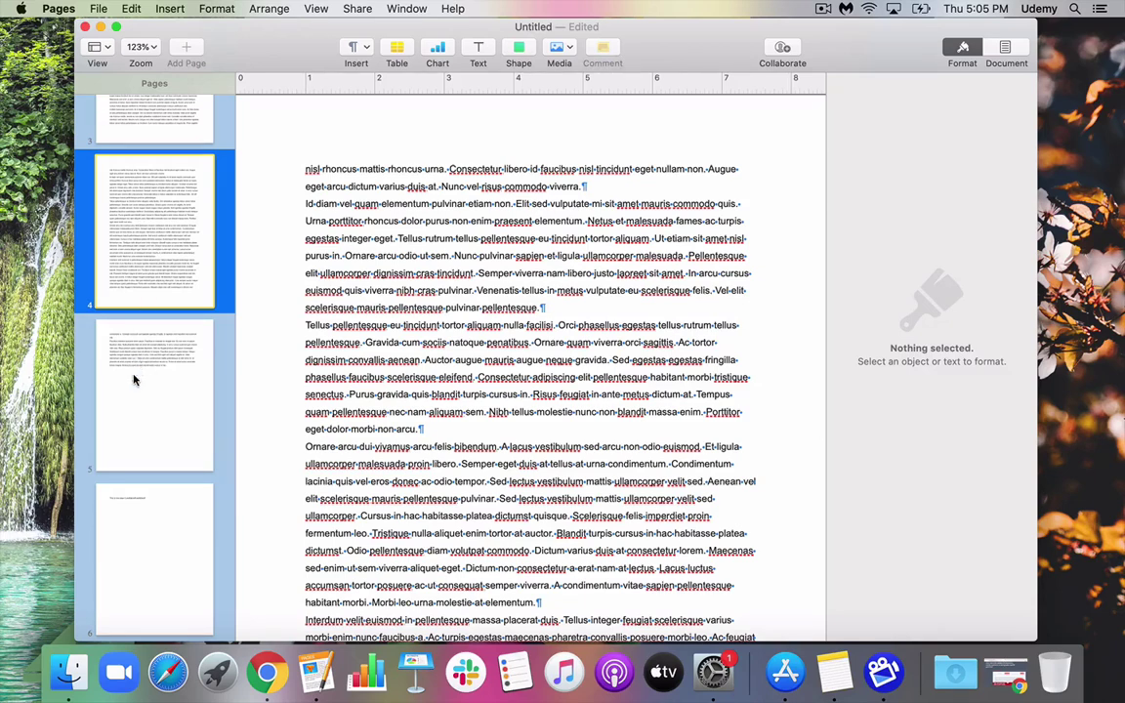
pyautogui.click(147, 397)
pyautogui.click(161, 532)
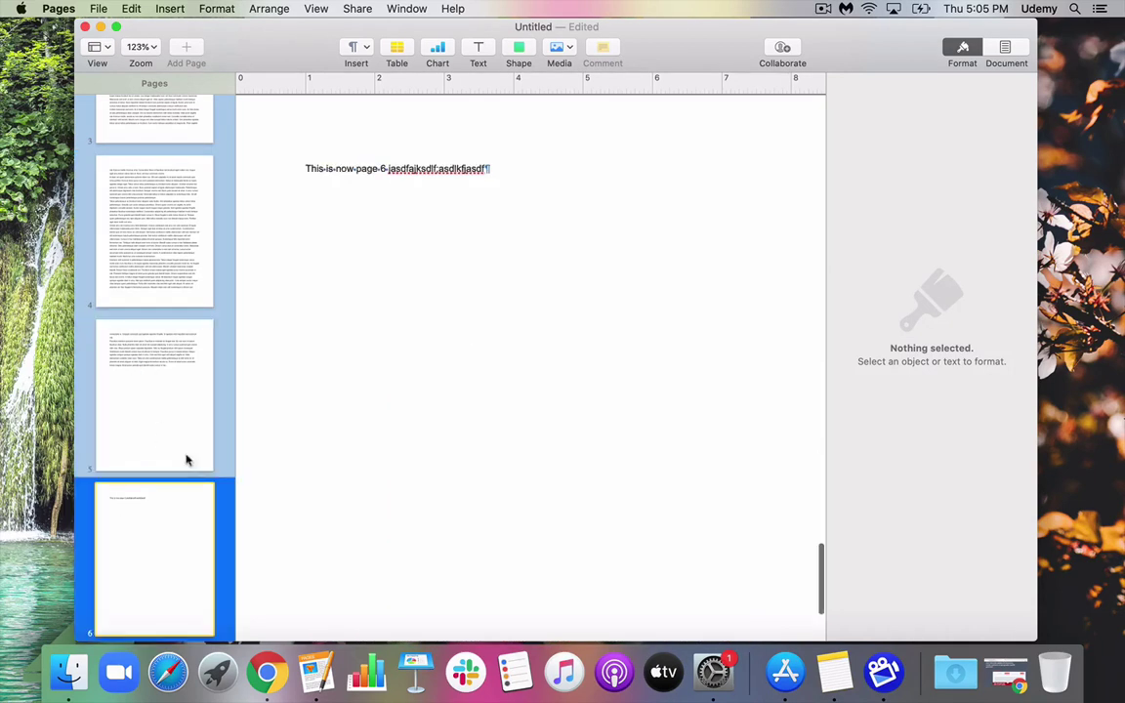
pyautogui.click(189, 402)
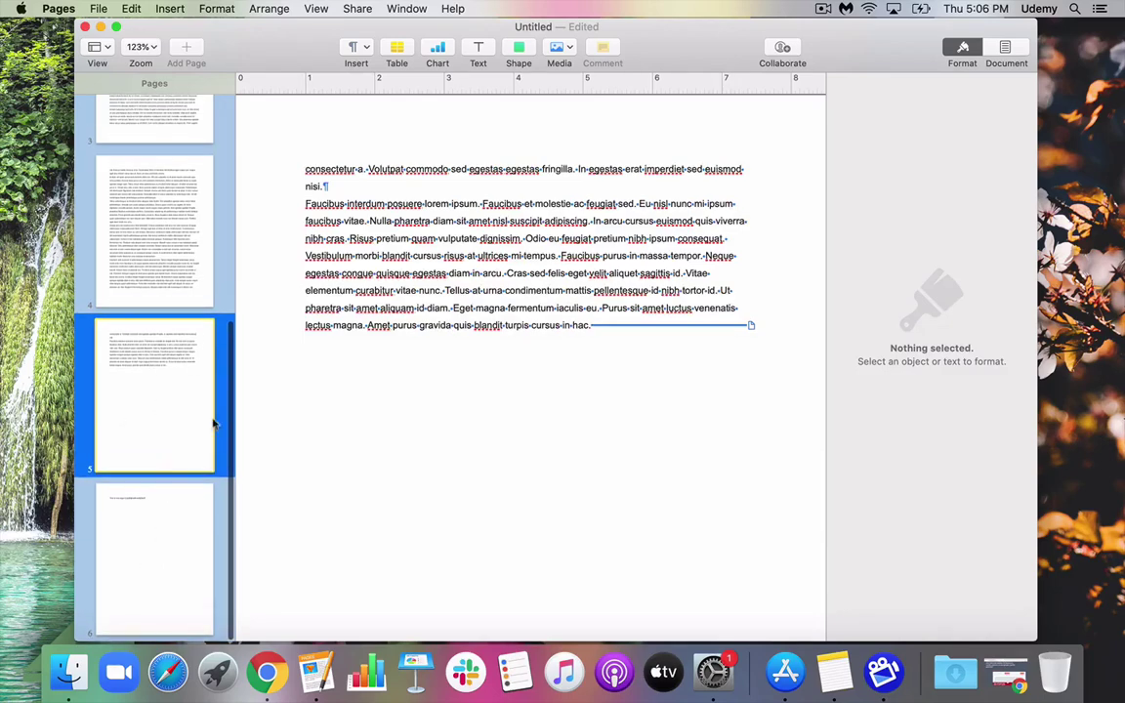
# - Replace the page break before "This is now page 6" with a section break
pyautogui.scroll(-3, 425, 421)
pyautogui.scroll(-5, 425, 421)
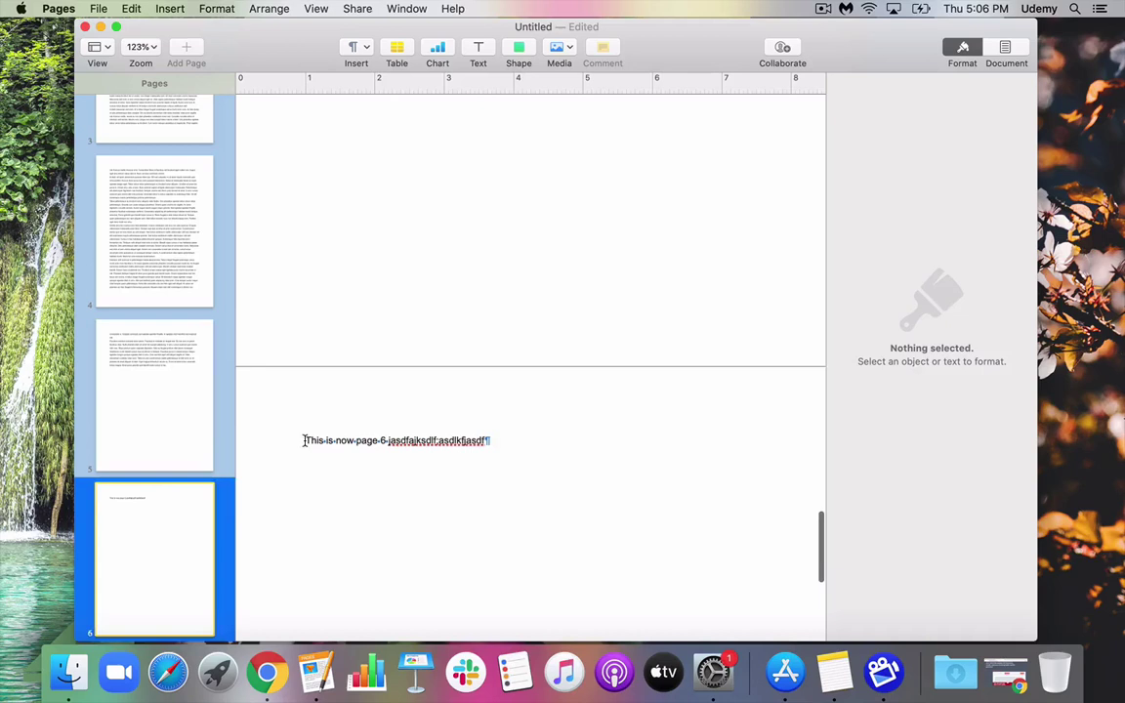
pyautogui.click(304, 441)
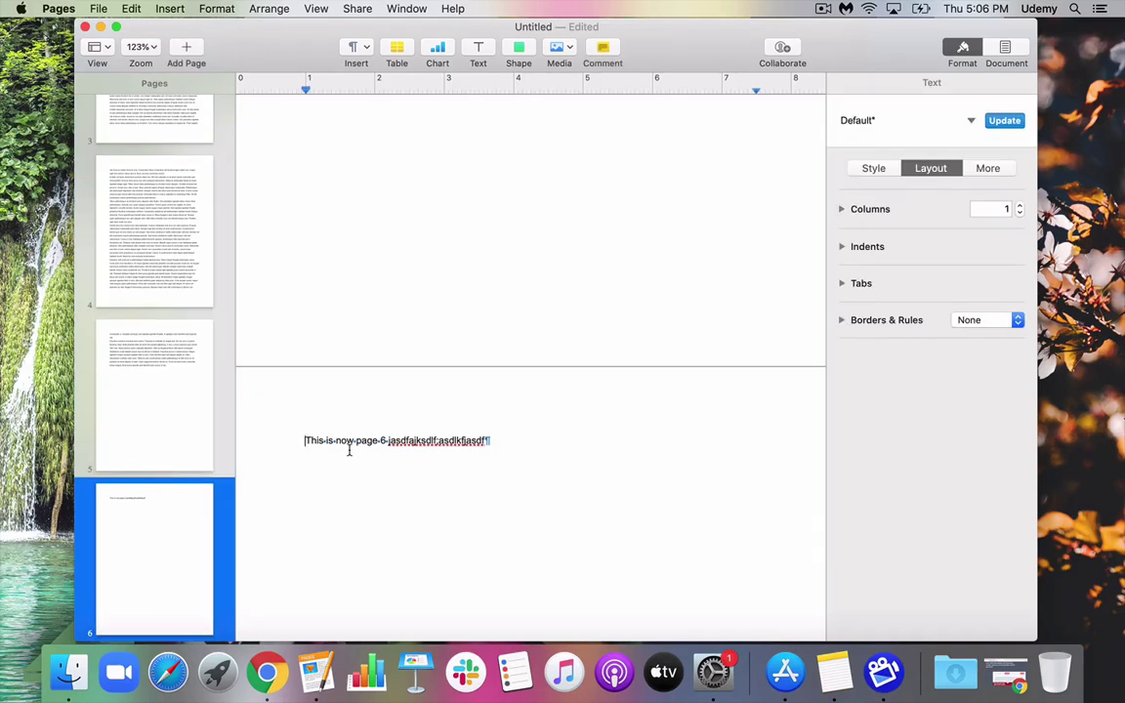
pyautogui.press('BackSpace')
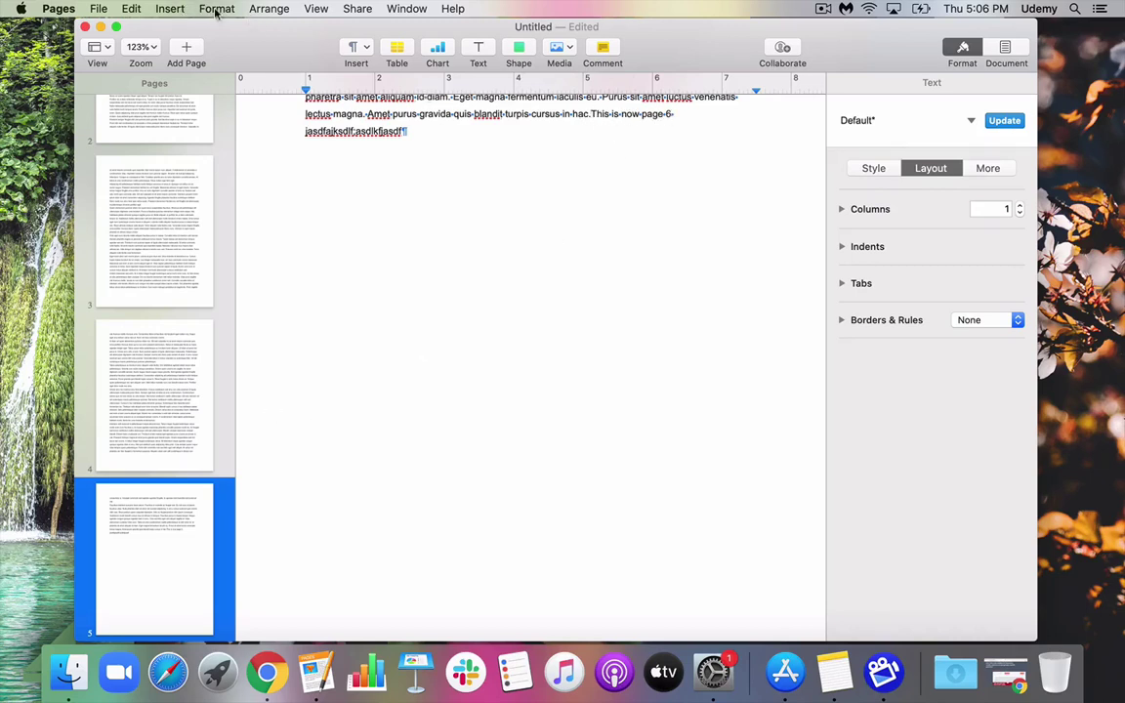
pyautogui.click(367, 49)
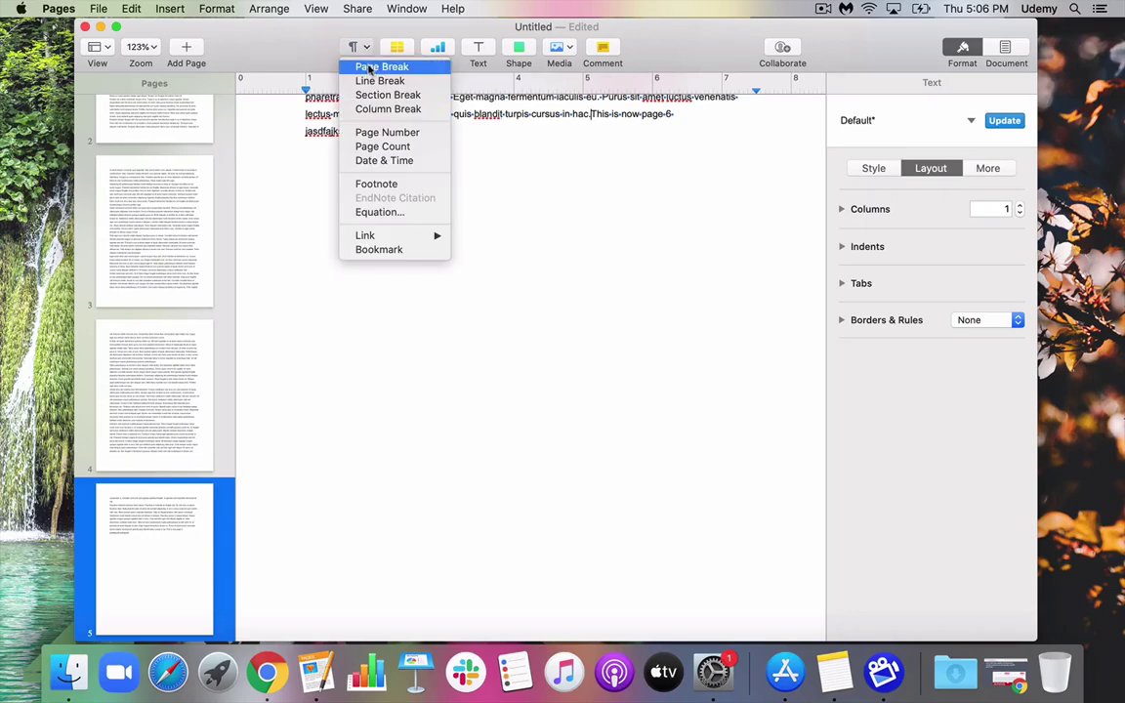
pyautogui.click(376, 99)
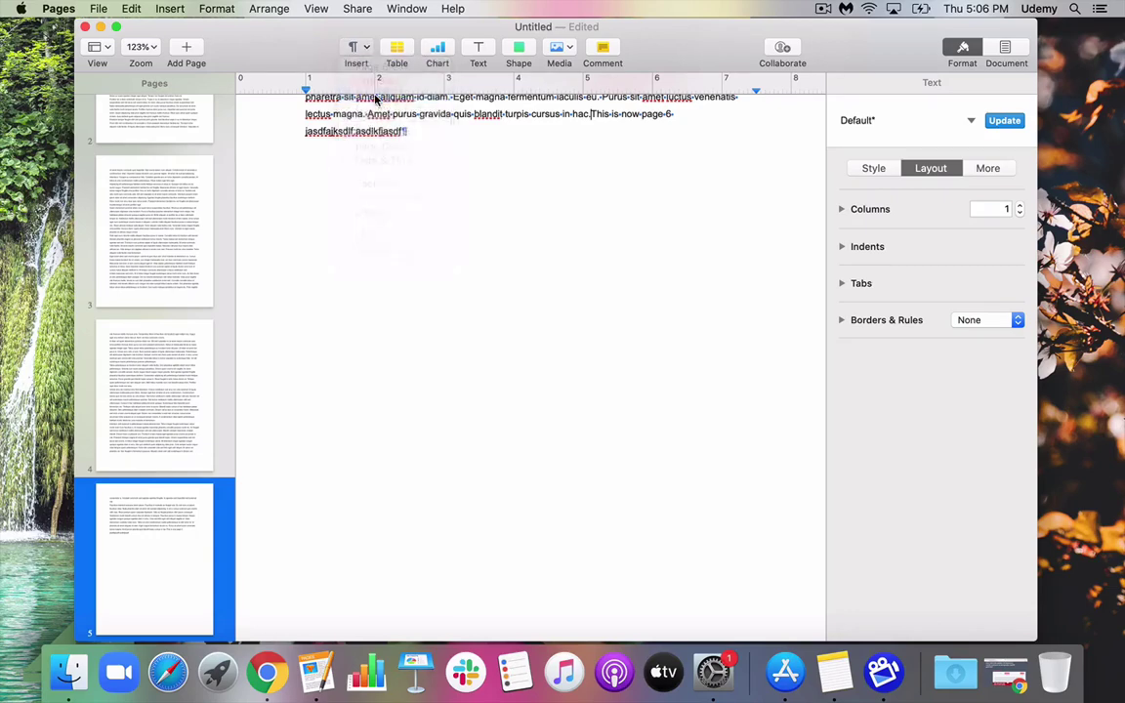
# - Examine the section break marker on page 5 and how the page thumbnails are grouped into sections
pyautogui.scroll(3, 423, 248)
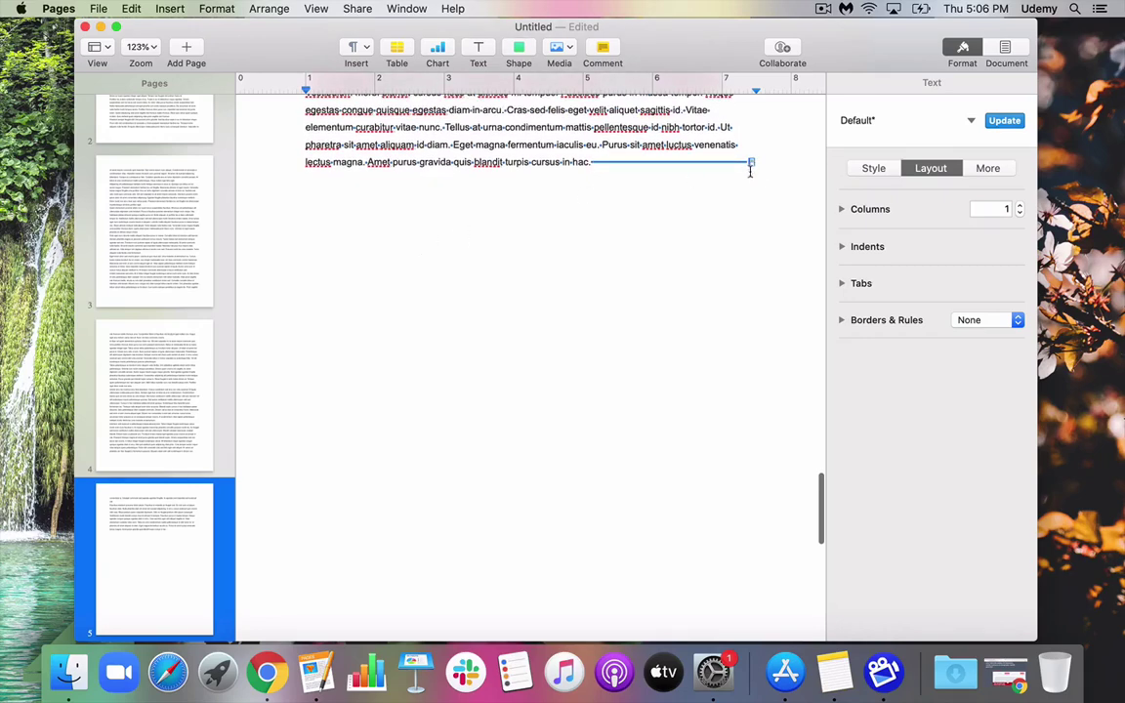
pyautogui.scroll(-1, 576, 319)
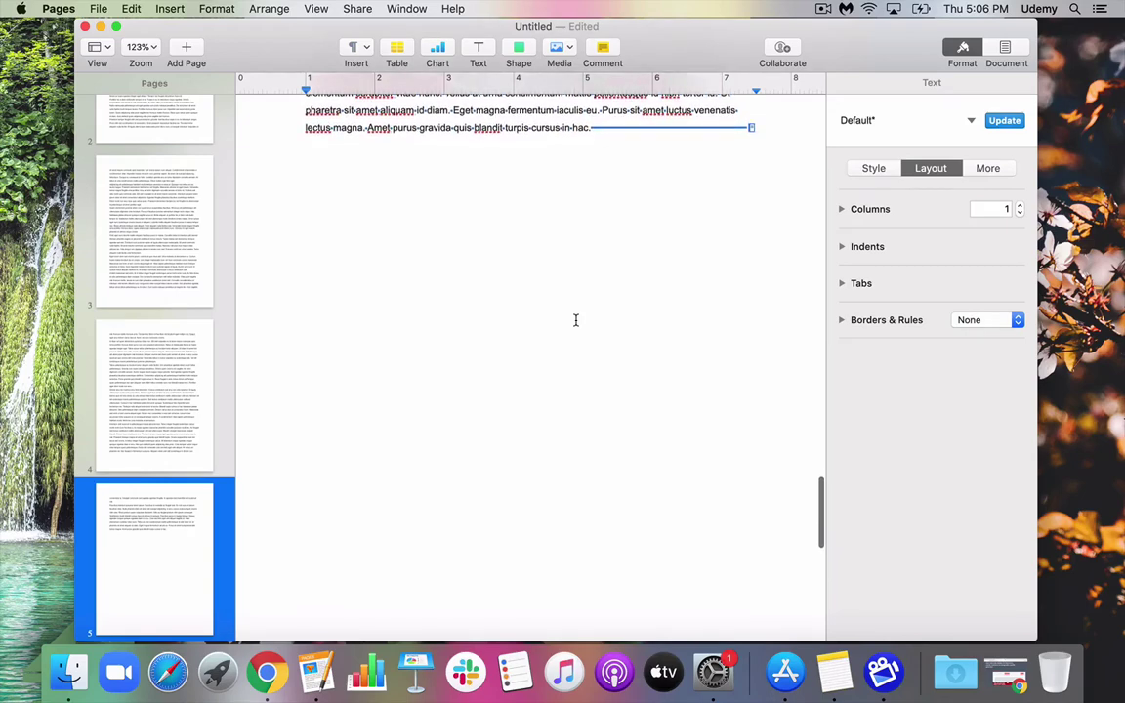
pyautogui.scroll(1, 575, 319)
pyautogui.click(137, 412)
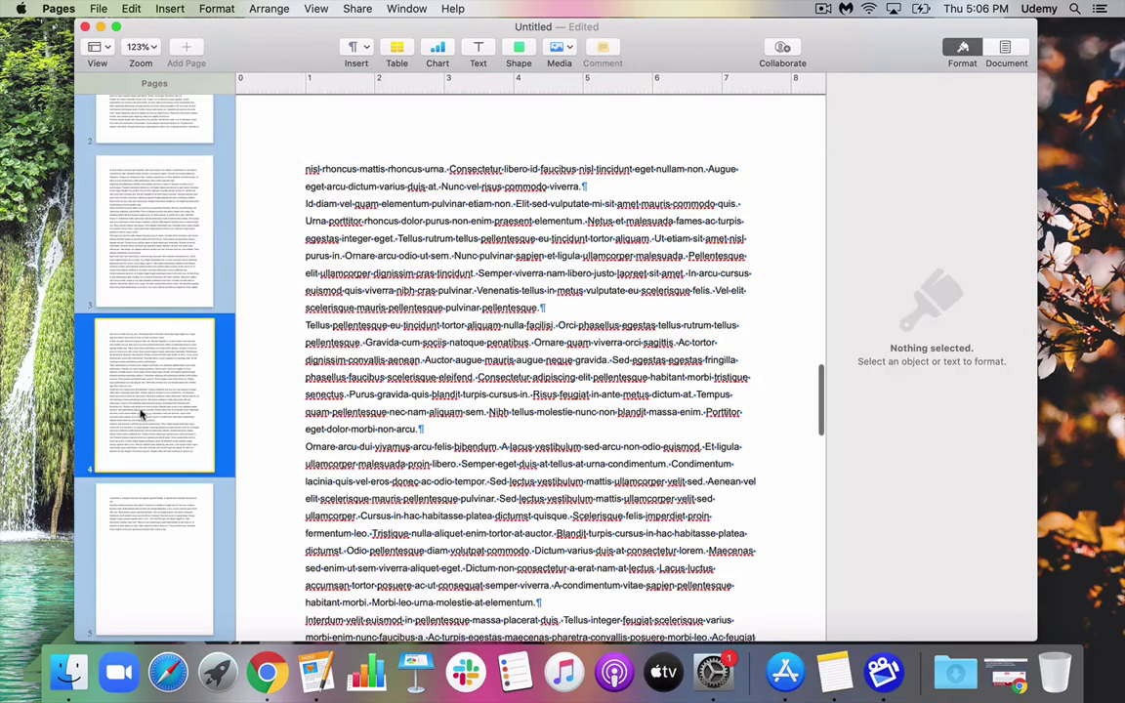
pyautogui.scroll(-3, 154, 381)
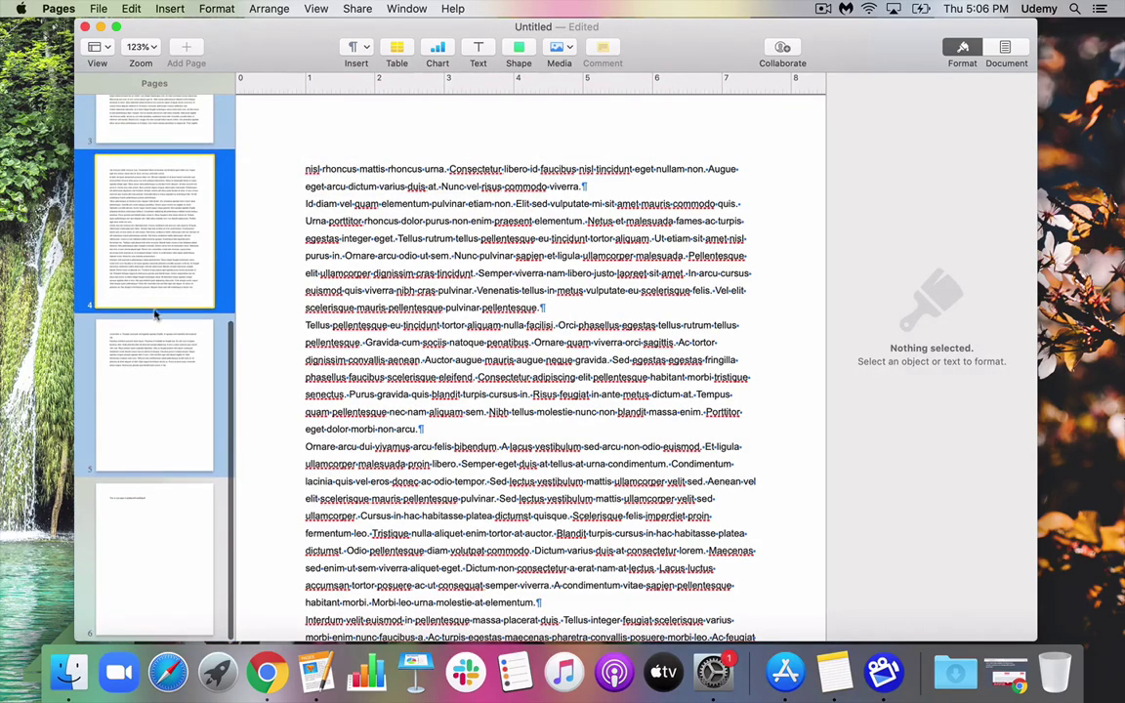
pyautogui.scroll(3, 156, 225)
pyautogui.scroll(5, 156, 211)
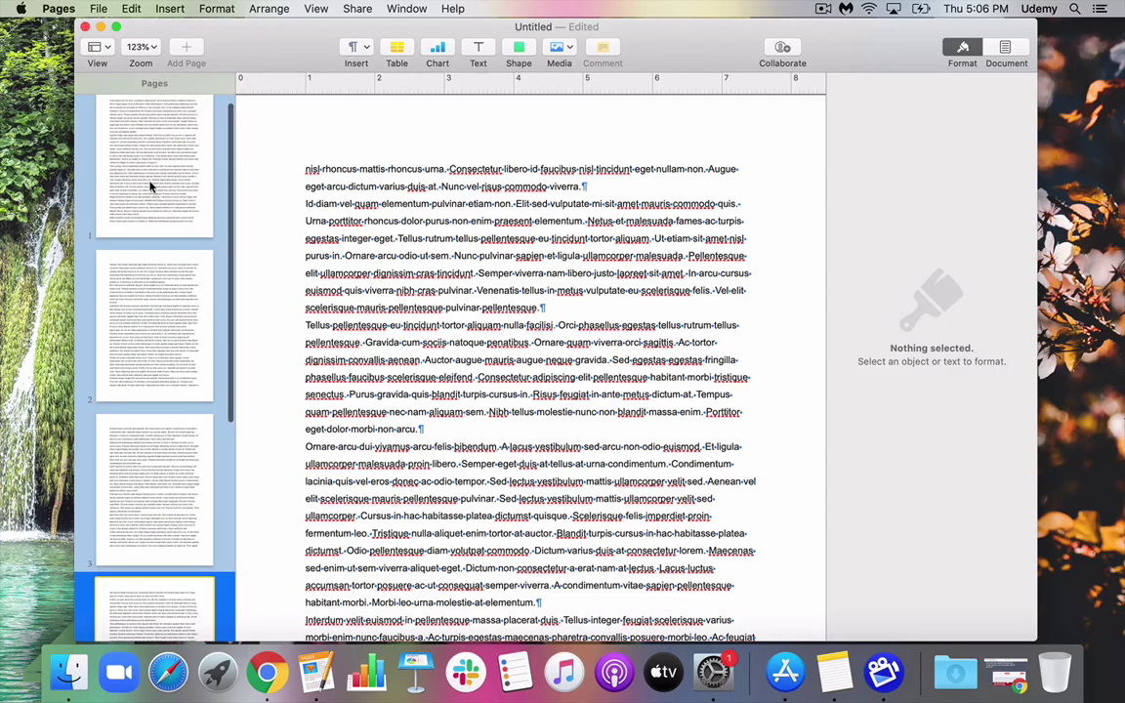
pyautogui.scroll(-5, 110, 404)
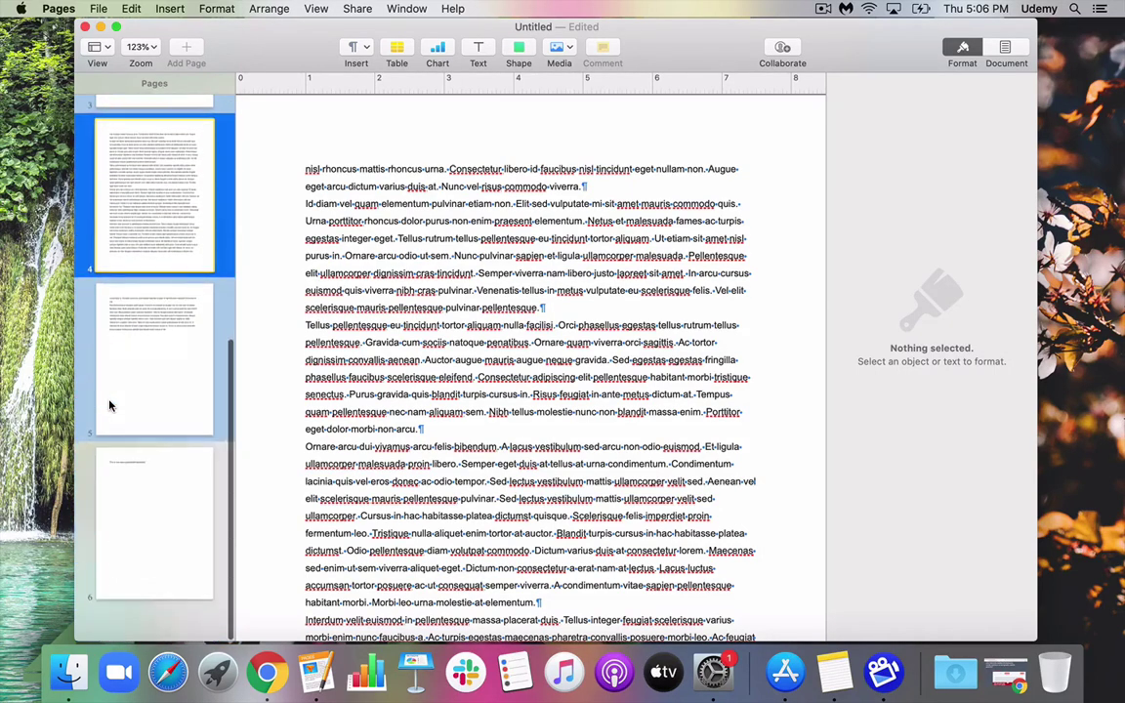
# - Add the heading "Section 2" at the top of page 6, with a blank line between it and the existing sentence
pyautogui.click(126, 527)
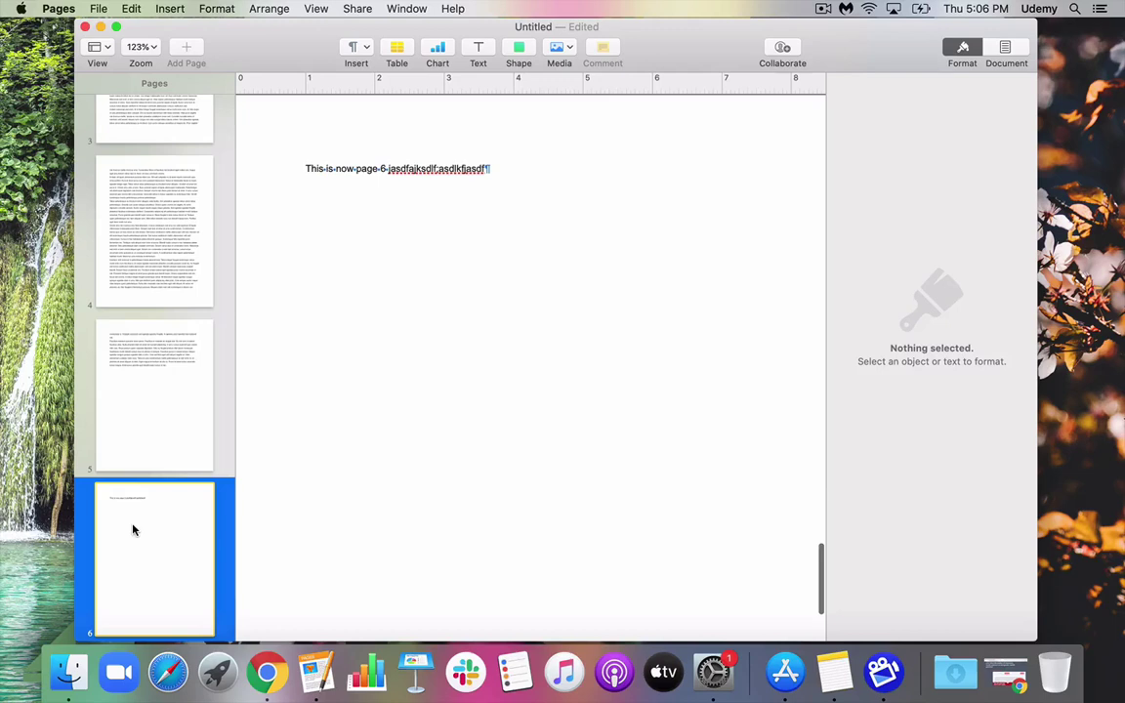
pyautogui.click(307, 167)
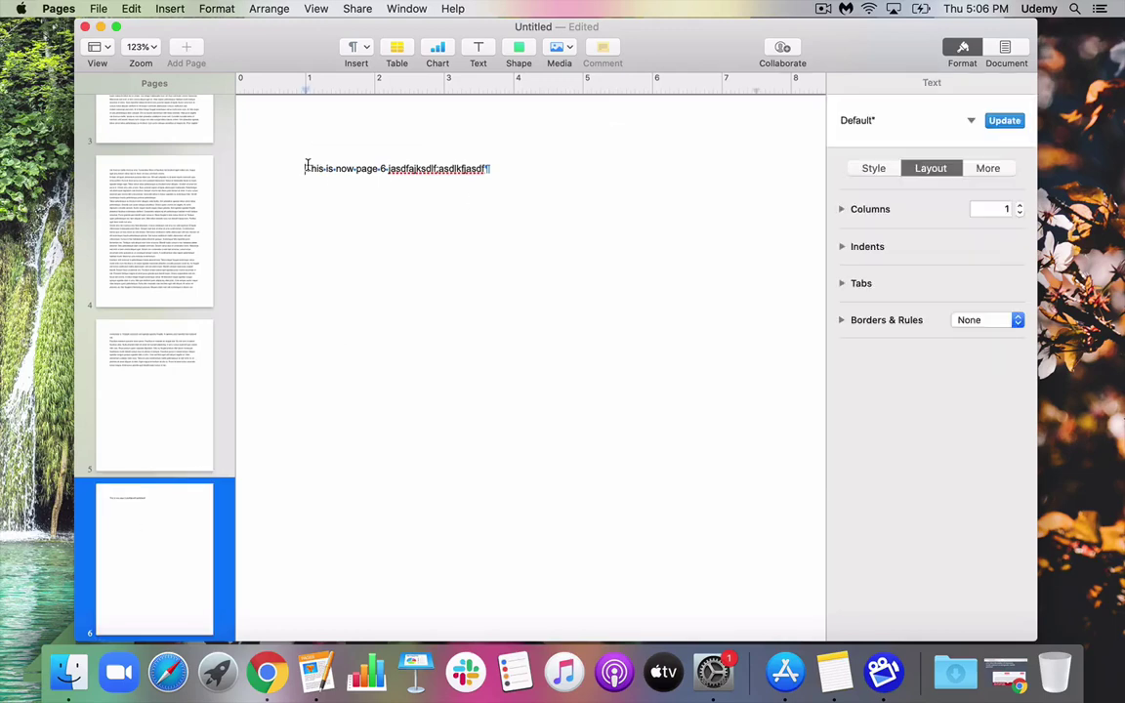
pyautogui.press('Return')
pyautogui.press('Return')
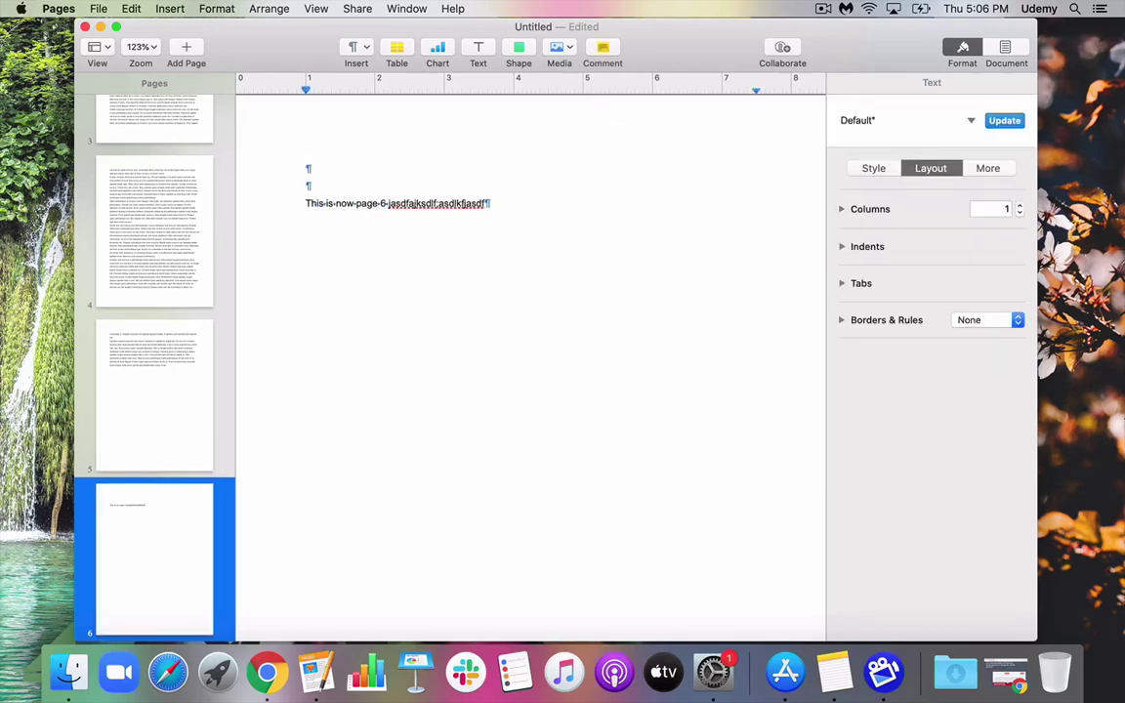
pyautogui.write('Section 2')
# - Move the Section 2 page ahead of the lorem ipsum section and view the first lorem ipsum page
pyautogui.moveTo(113, 523); pyautogui.dragTo(107, 205)
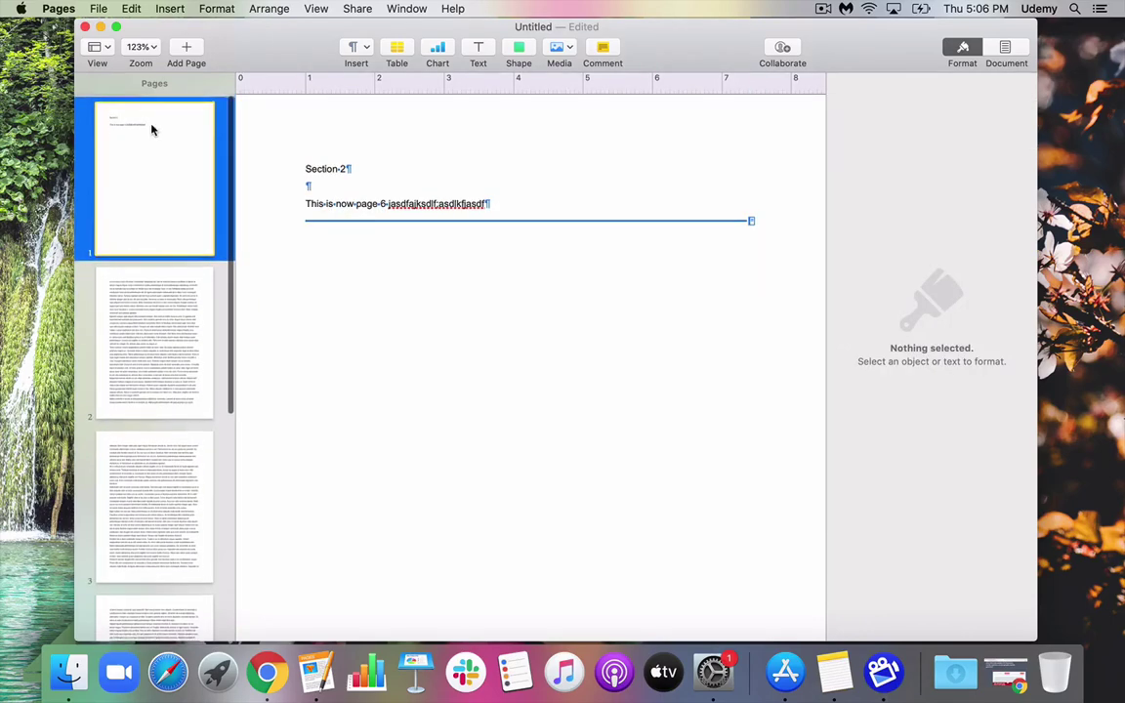
pyautogui.click(129, 315)
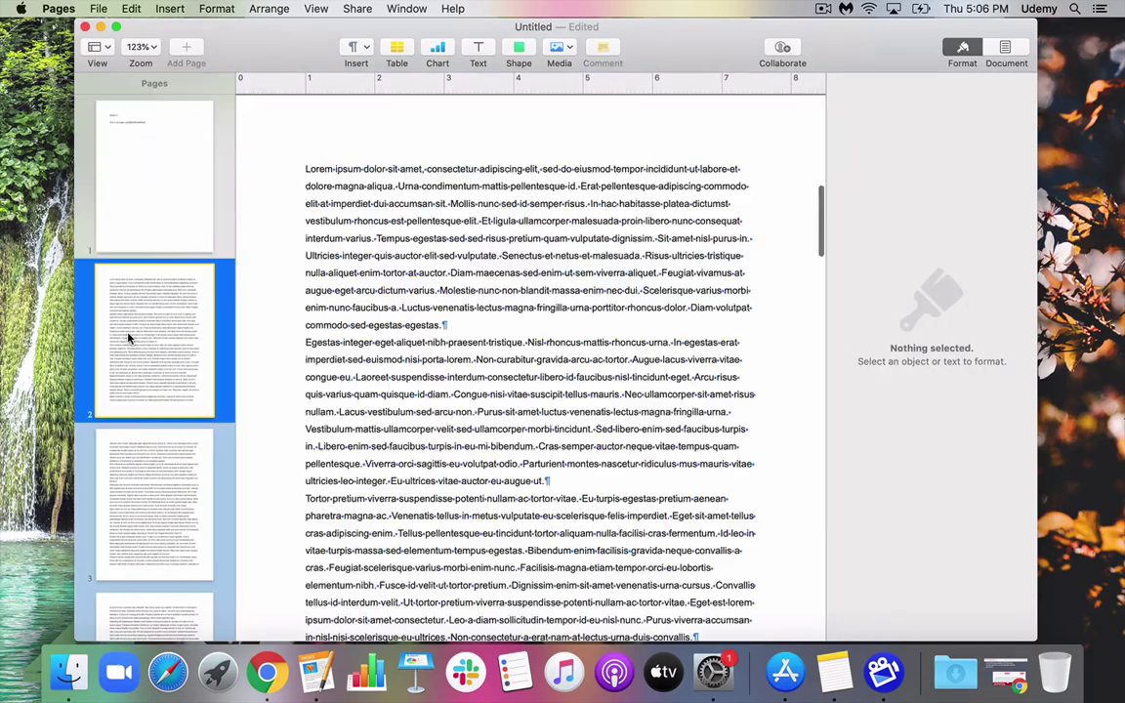
# - Examine how the page thumbnails are grouped into the Section 2 page and the lorem ipsum section, and look through the lorem ipsum pages
pyautogui.click(125, 476)
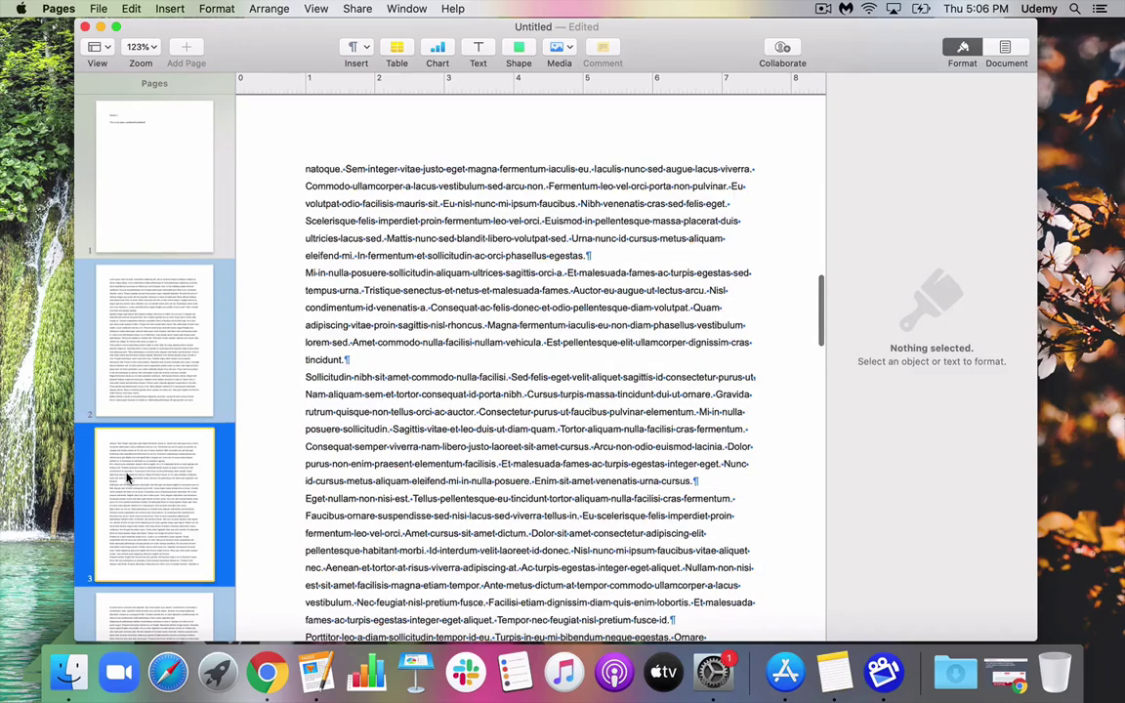
pyautogui.click(153, 159)
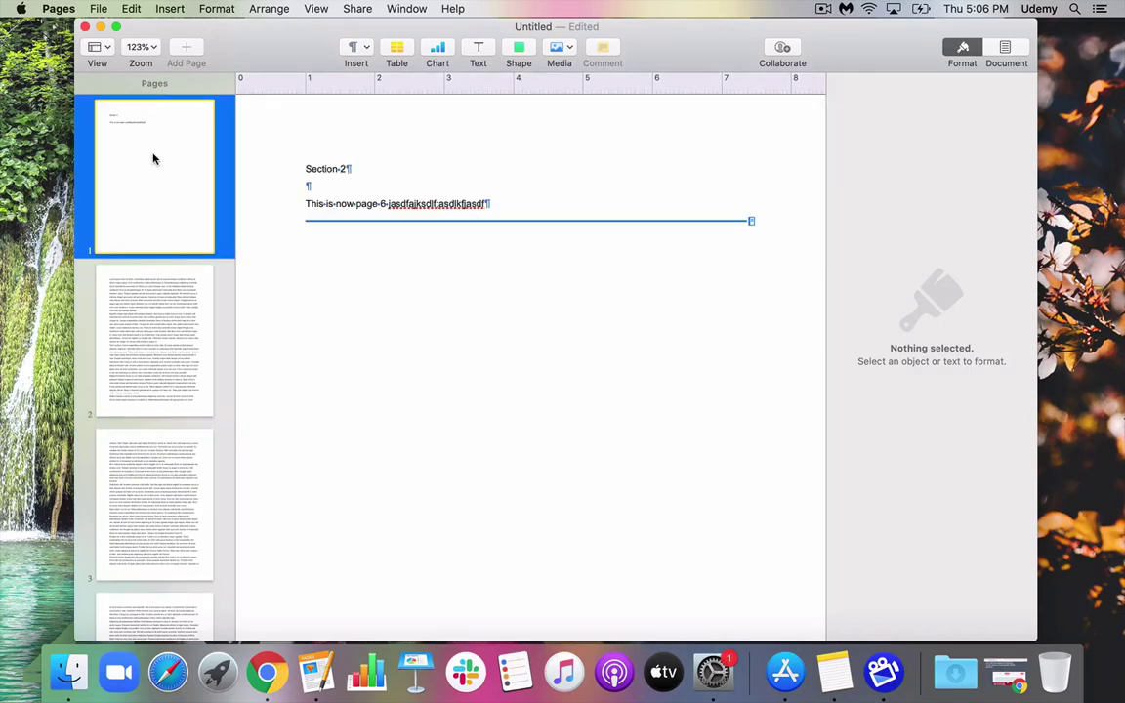
pyautogui.click(137, 327)
pyautogui.click(137, 496)
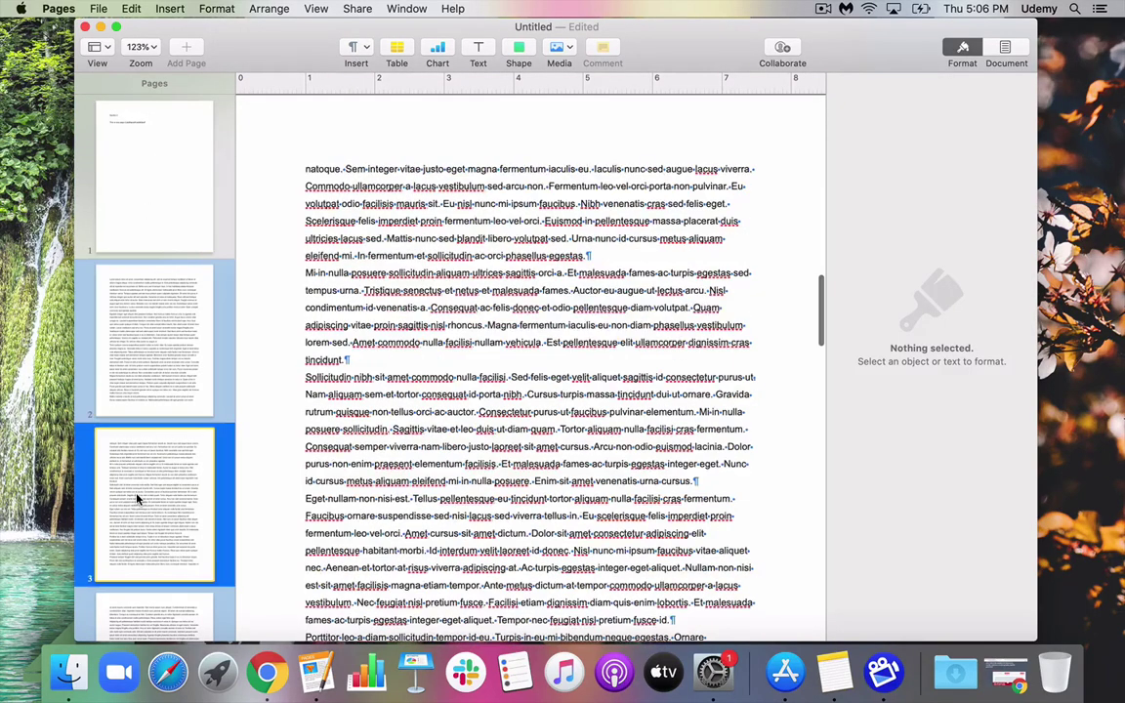
pyautogui.scroll(-5, 136, 498)
pyautogui.scroll(5, 137, 498)
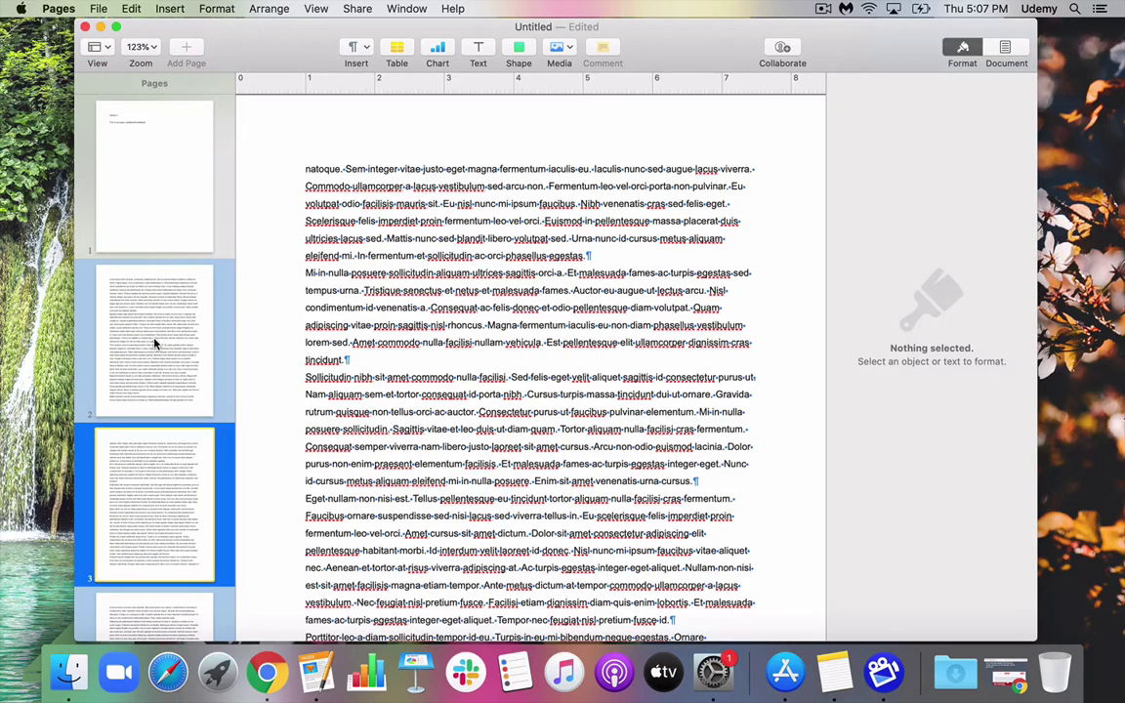
pyautogui.scroll(1, 148, 415)
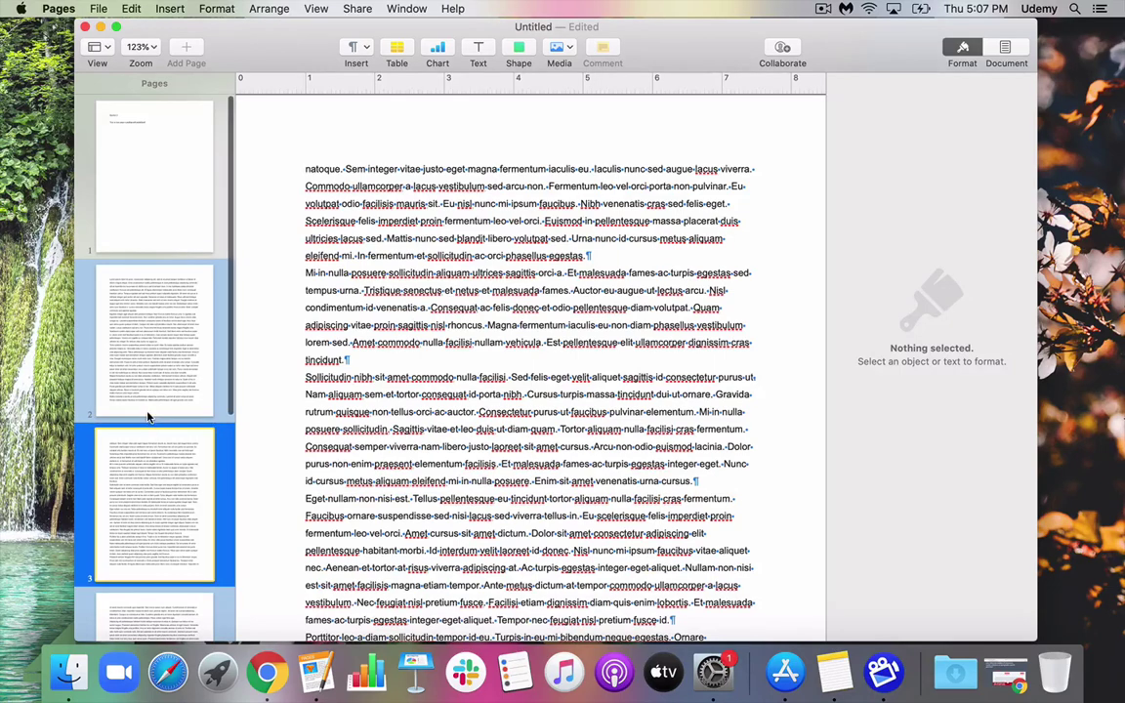
pyautogui.scroll(-10, 148, 376)
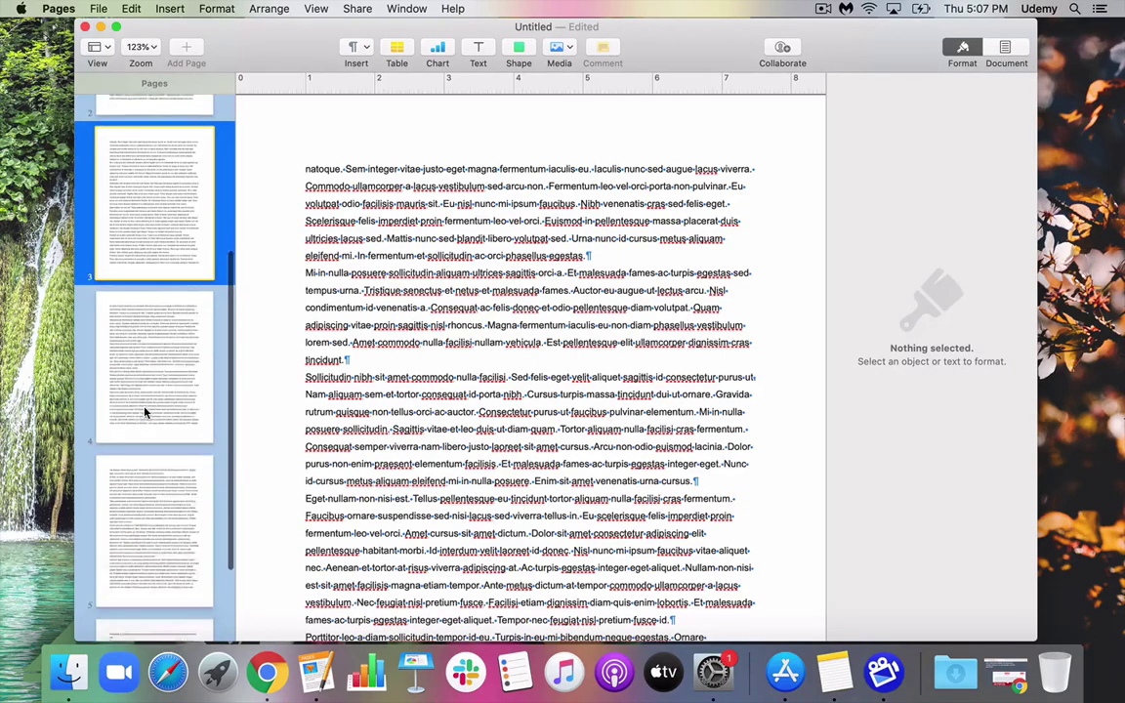
pyautogui.scroll(8, 146, 401)
pyautogui.scroll(3, 144, 412)
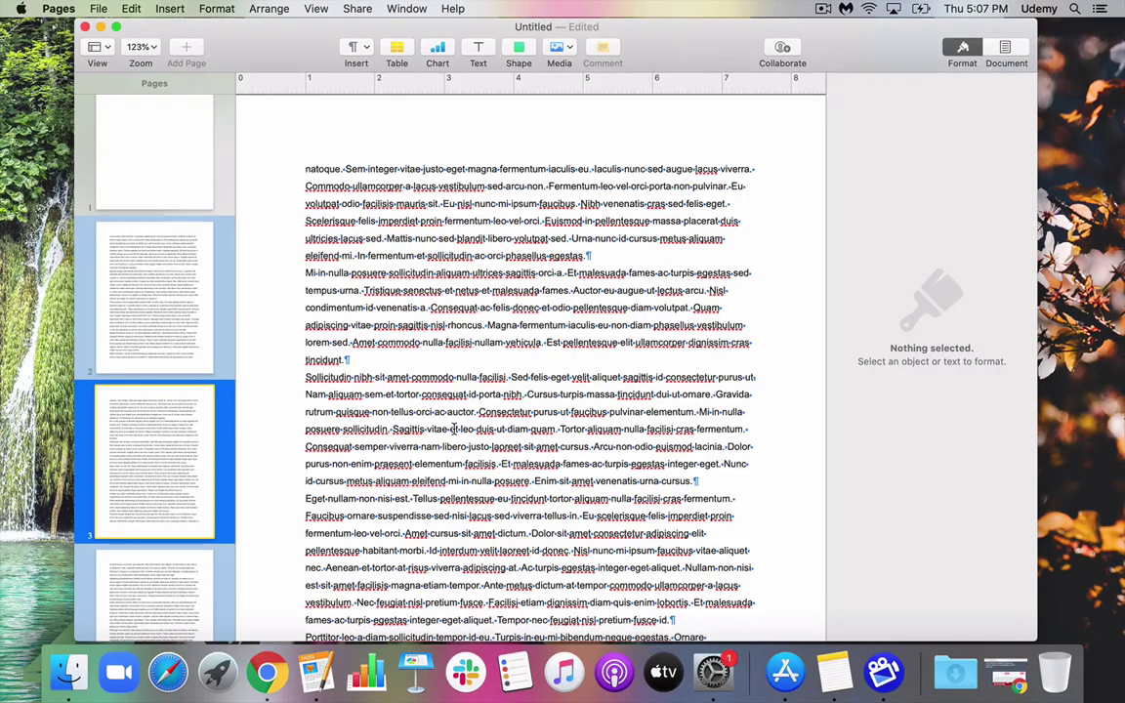
pyautogui.scroll(-5, 453, 427)
pyautogui.scroll(1, 360, 181)
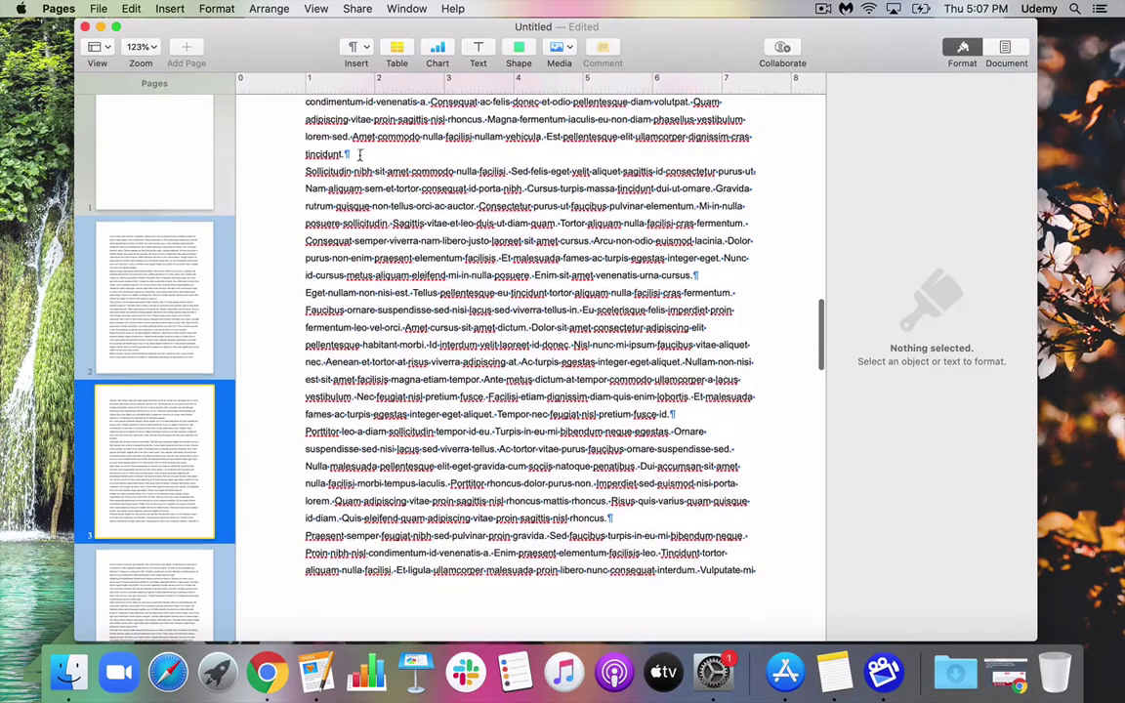
# - Insert a blank paragraph and a section break before the "Quam elementum pulvinar" paragraph on page 4
pyautogui.click(360, 155)
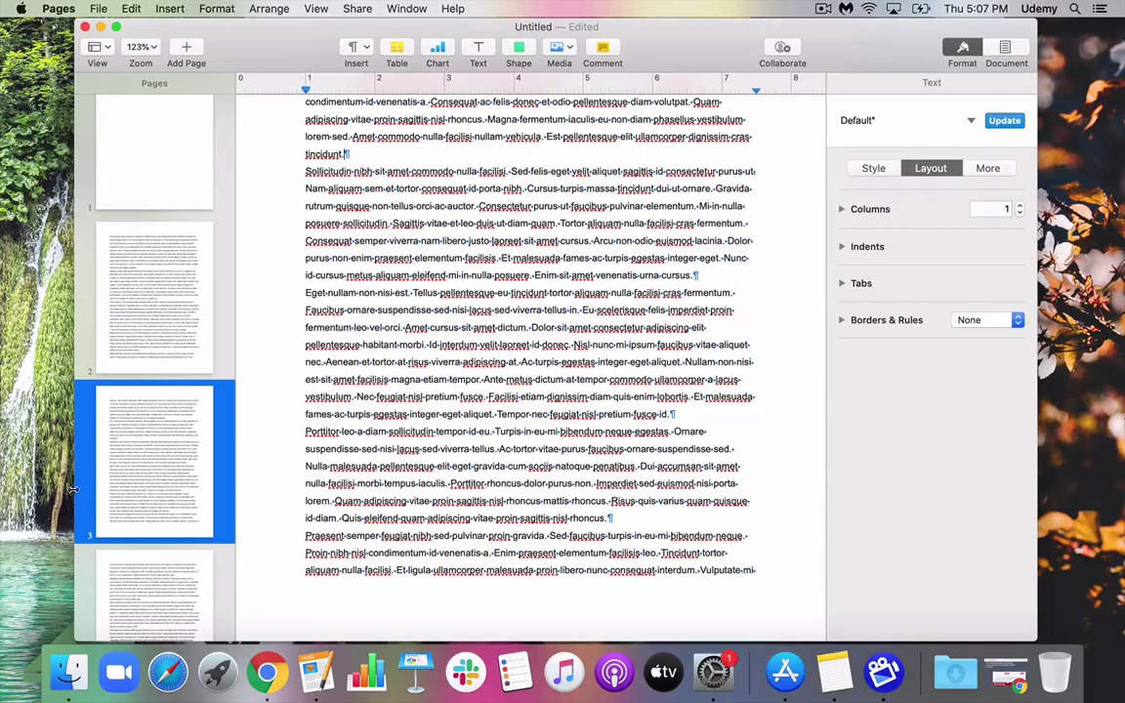
pyautogui.click(166, 564)
pyautogui.scroll(-3, 287, 446)
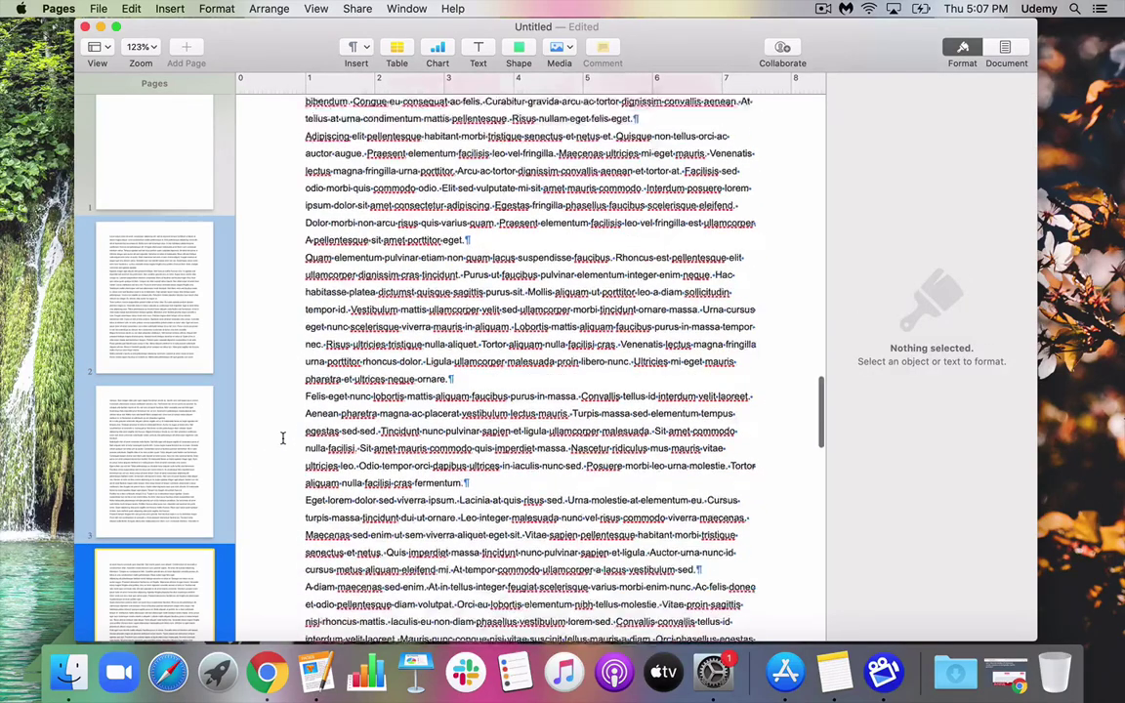
pyautogui.scroll(3, 309, 391)
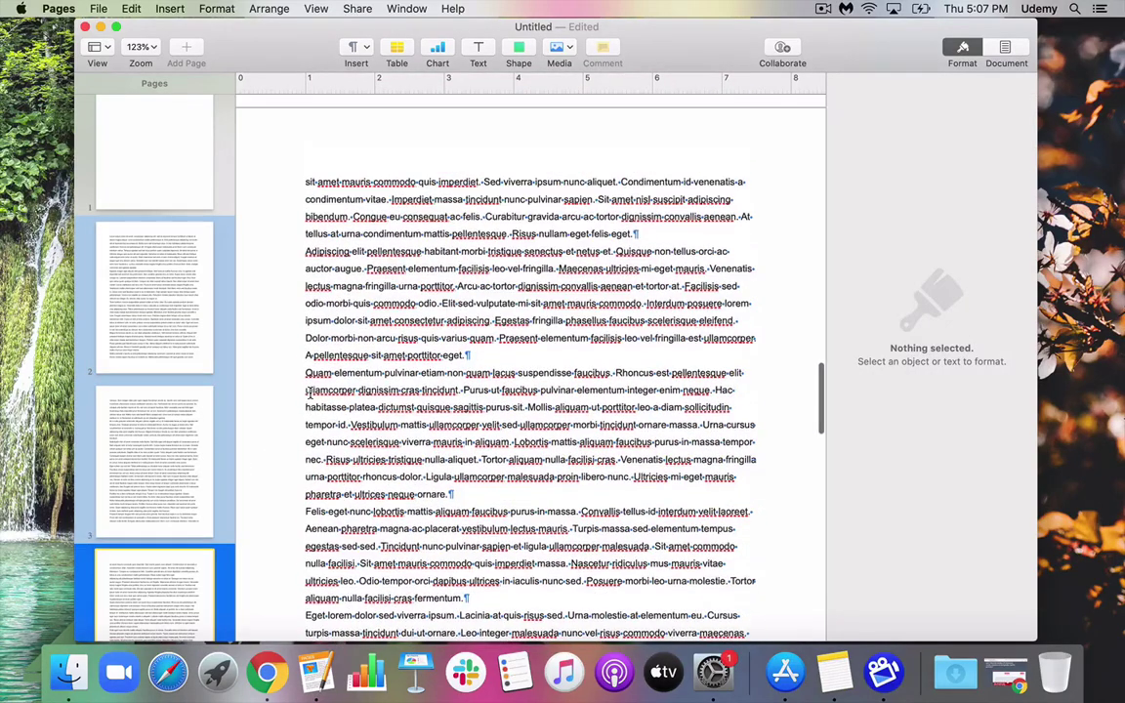
pyautogui.click(509, 358)
pyautogui.press('Return')
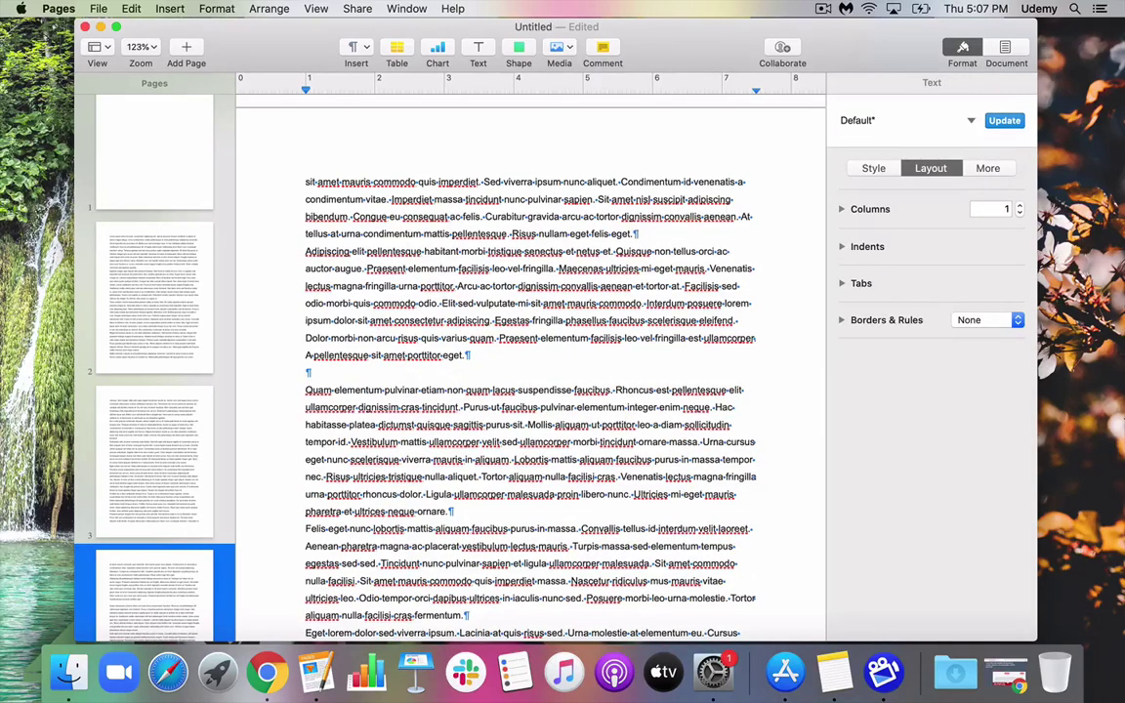
pyautogui.click(356, 48)
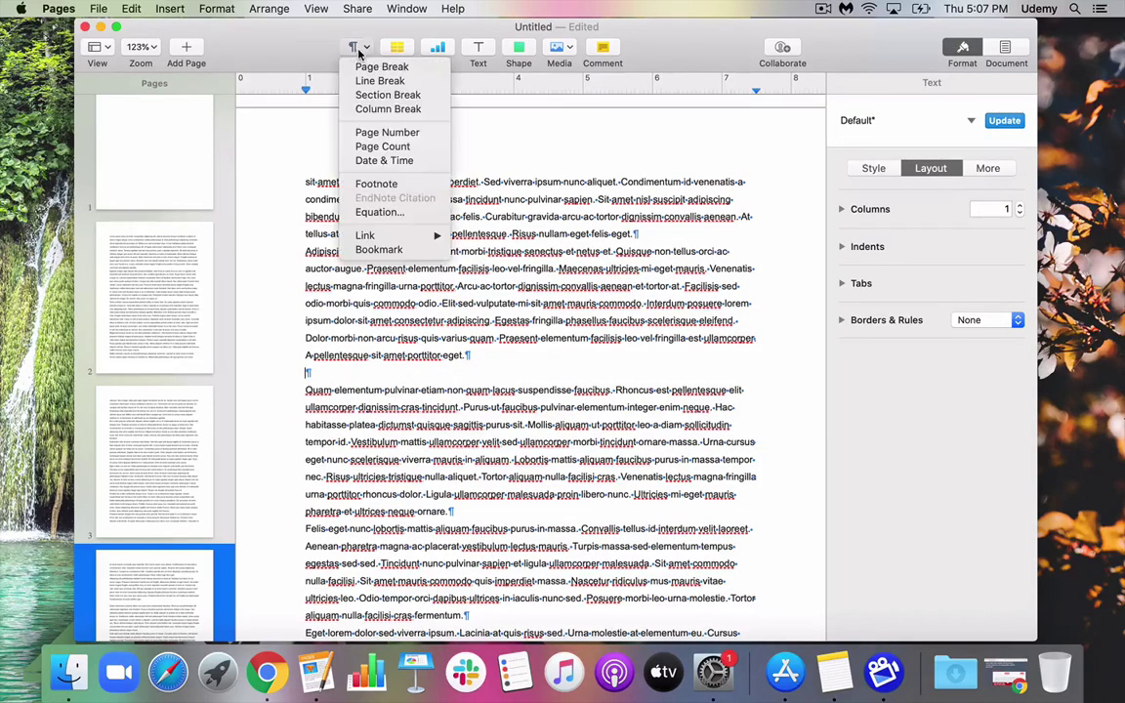
pyautogui.click(383, 94)
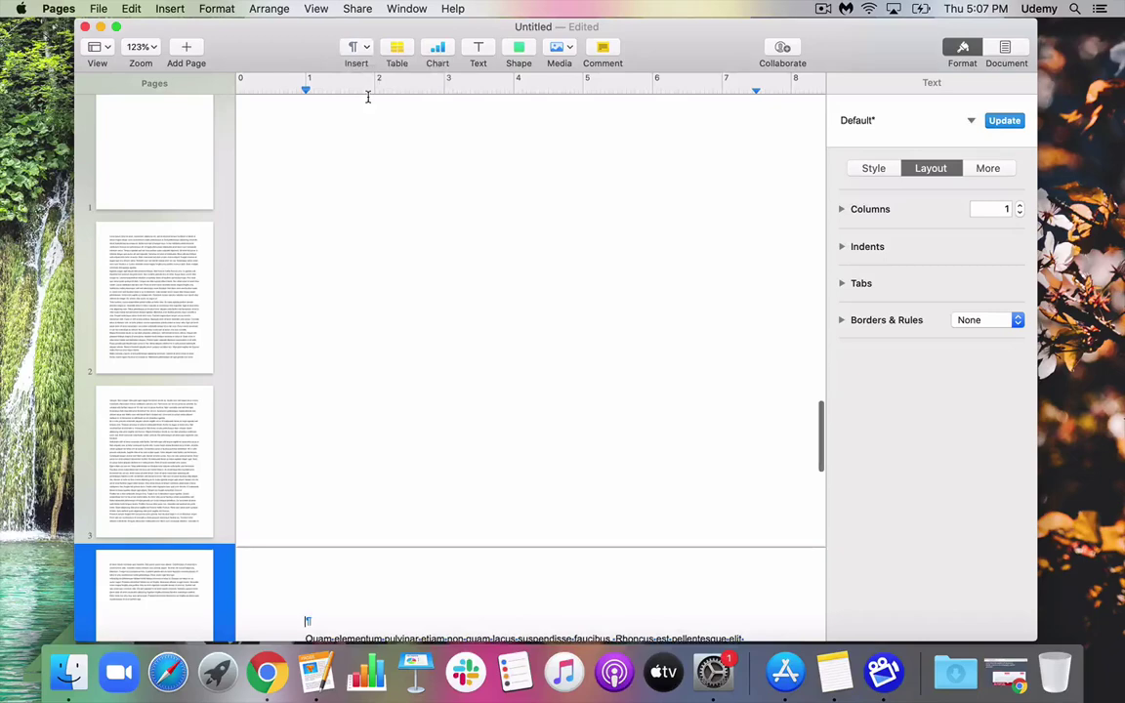
# - Move the section starting at page 5 ahead of the other lorem ipsum section, directly after the Section 2 page
pyautogui.scroll(-5, 181, 420)
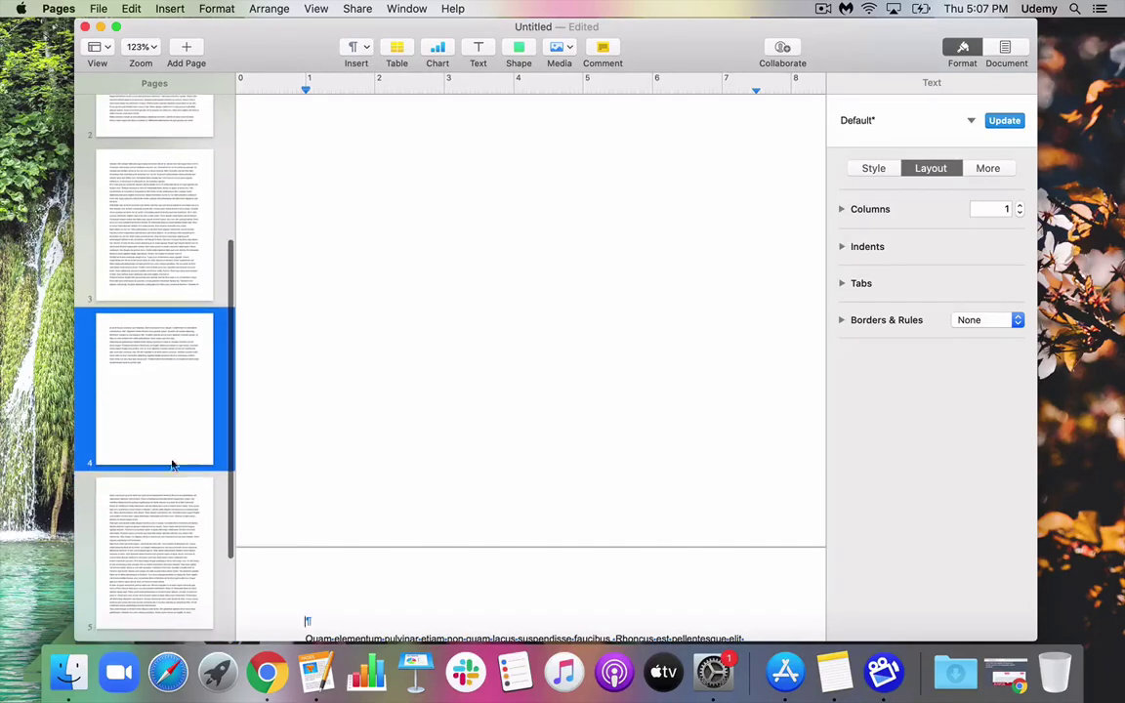
pyautogui.click(165, 503)
pyautogui.scroll(10, 161, 391)
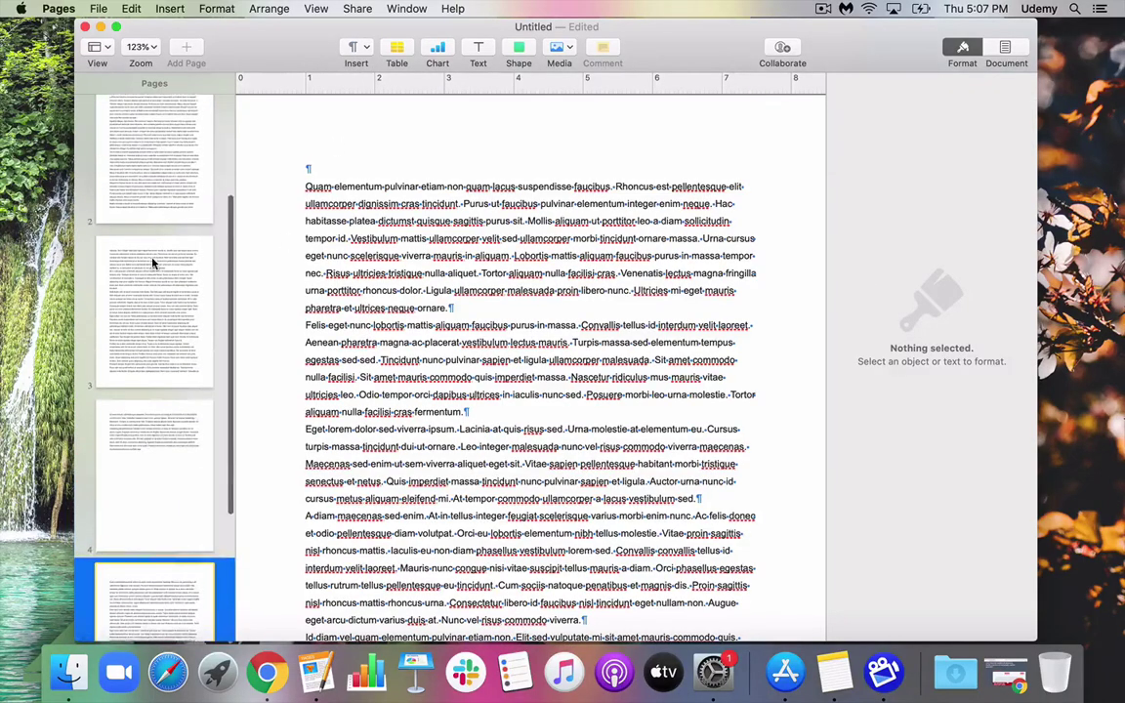
pyautogui.click(151, 166)
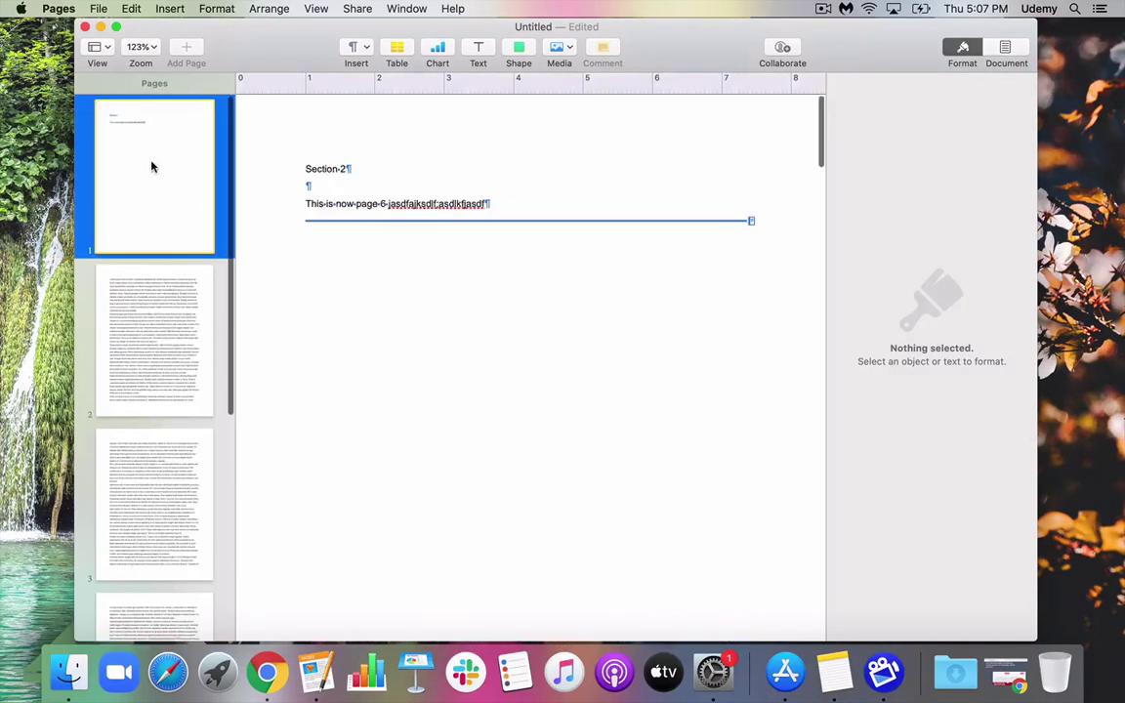
pyautogui.click(132, 308)
pyautogui.scroll(-4, 133, 390)
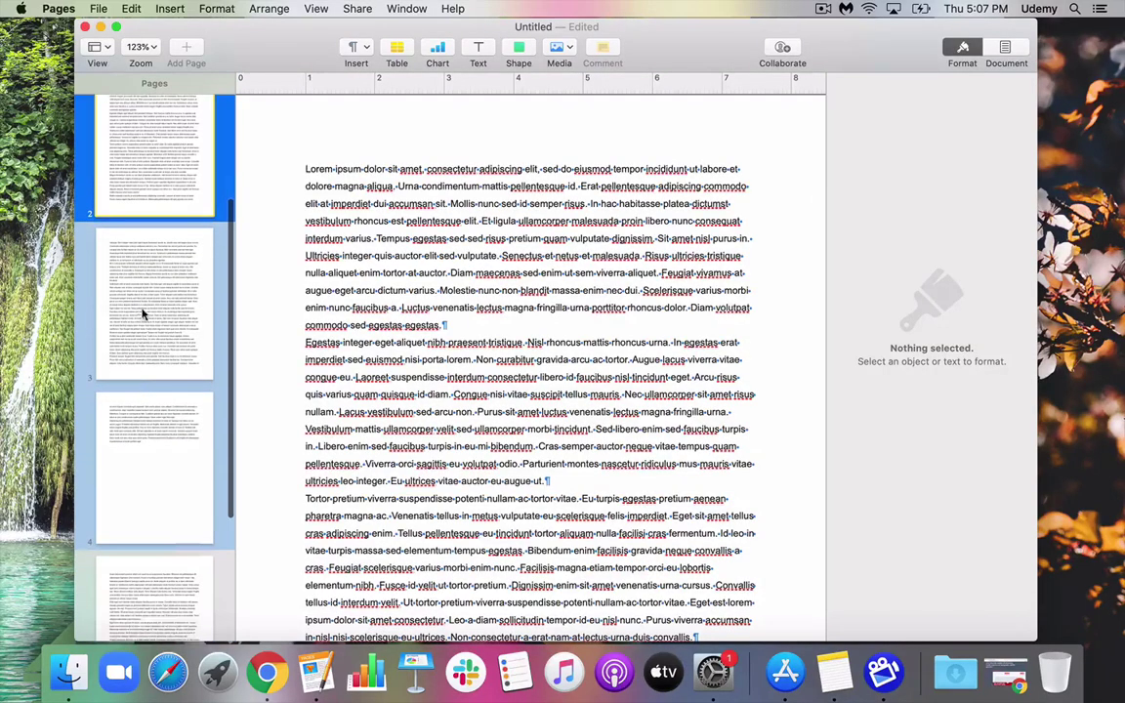
pyautogui.scroll(-5, 129, 505)
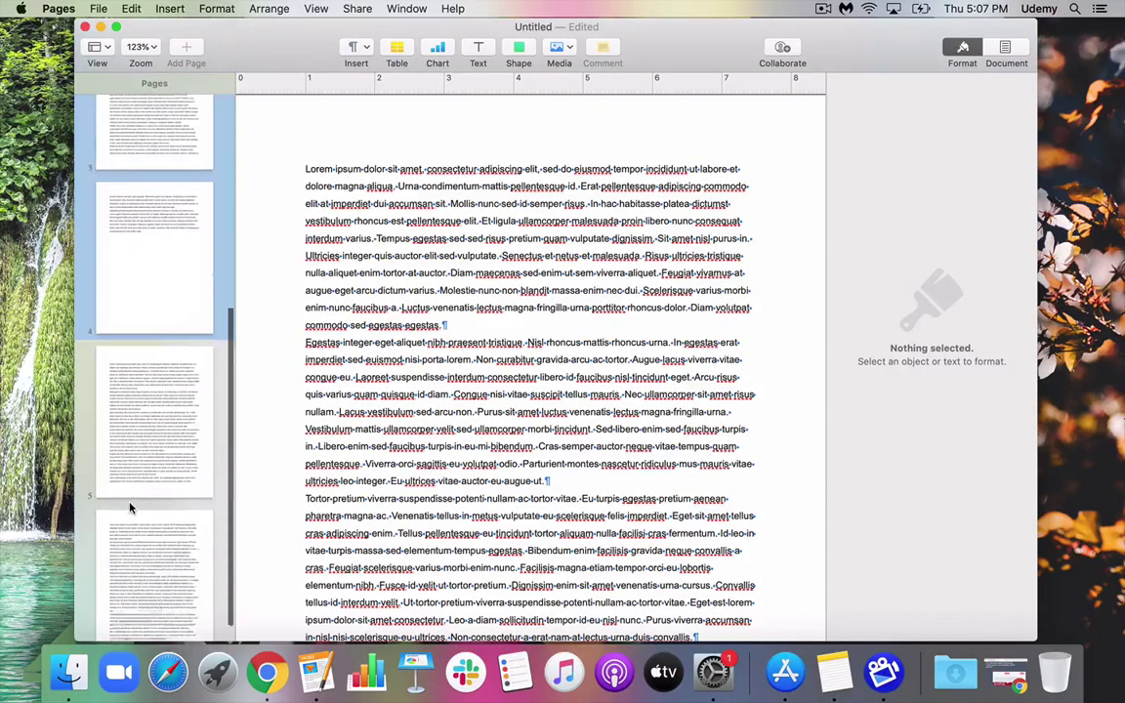
pyautogui.click(152, 411)
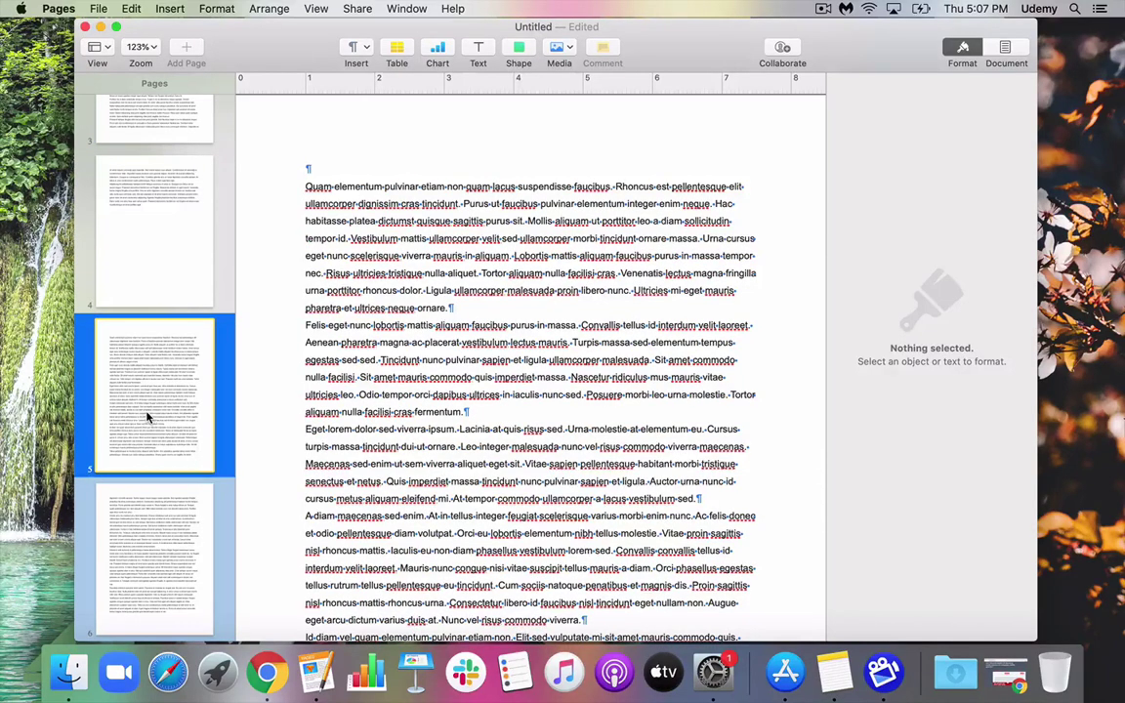
pyautogui.moveTo(147, 418); pyautogui.dragTo(138, 305)
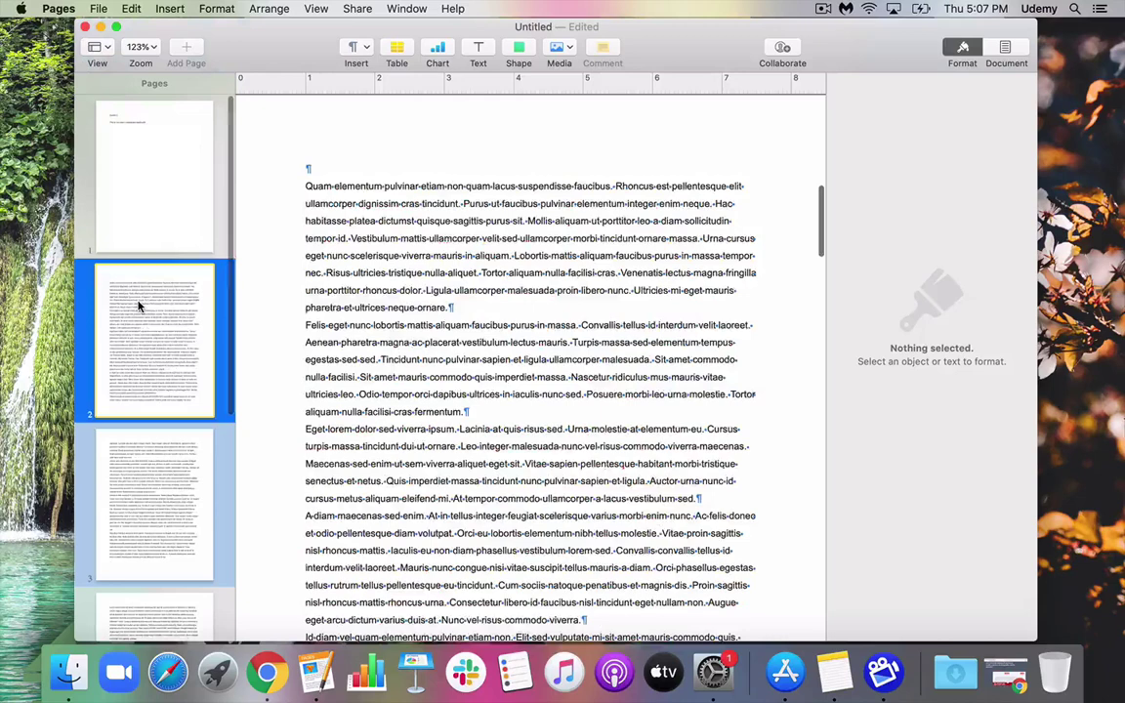
# - Review which breaks and other elements can be inserted, both with a page selected and with the text cursor at page 1's break line
pyautogui.click(358, 49)
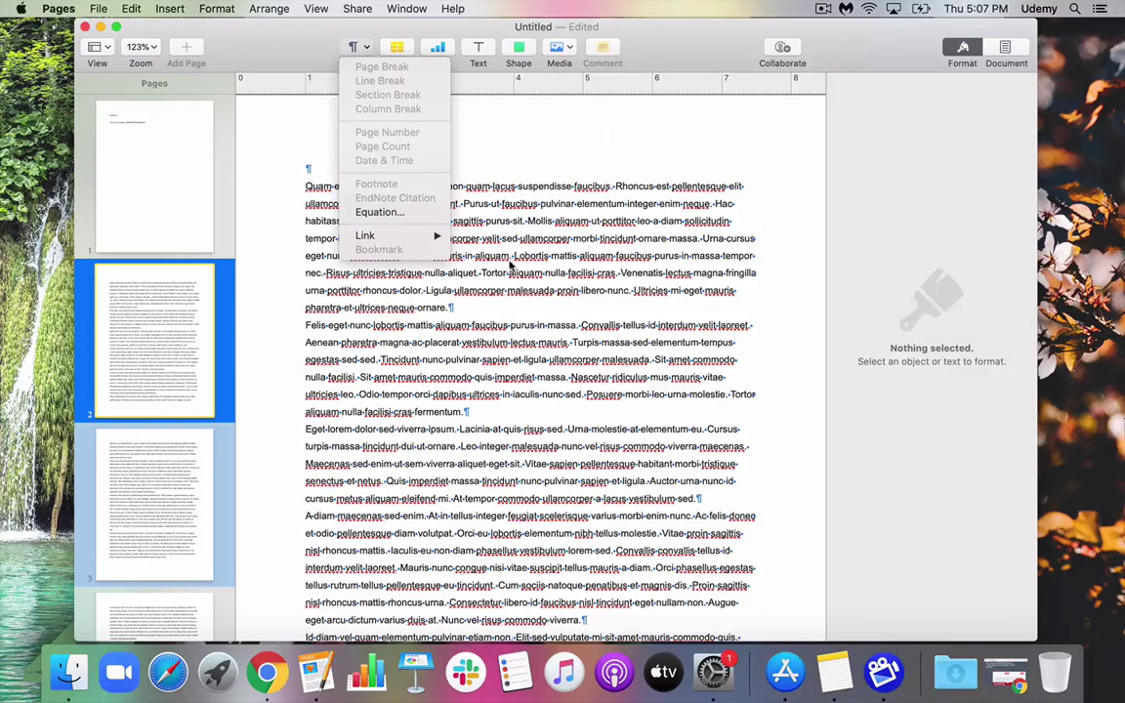
pyautogui.click(487, 269)
pyautogui.scroll(3, 423, 222)
pyautogui.scroll(10, 382, 104)
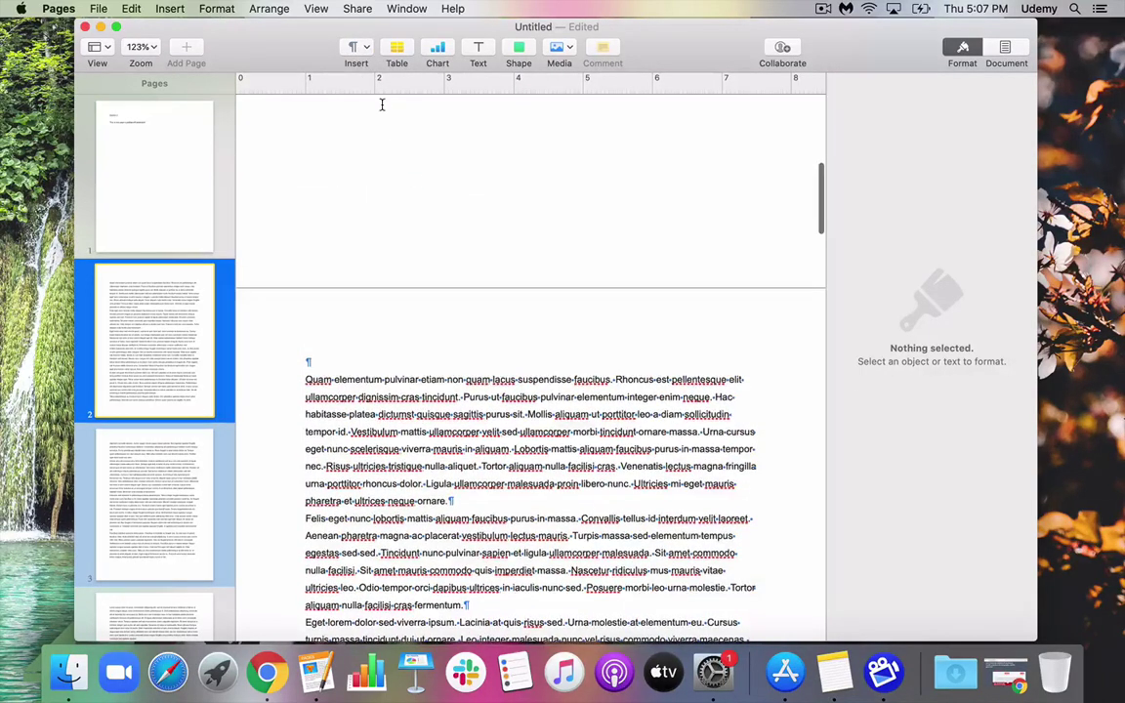
pyautogui.click(360, 49)
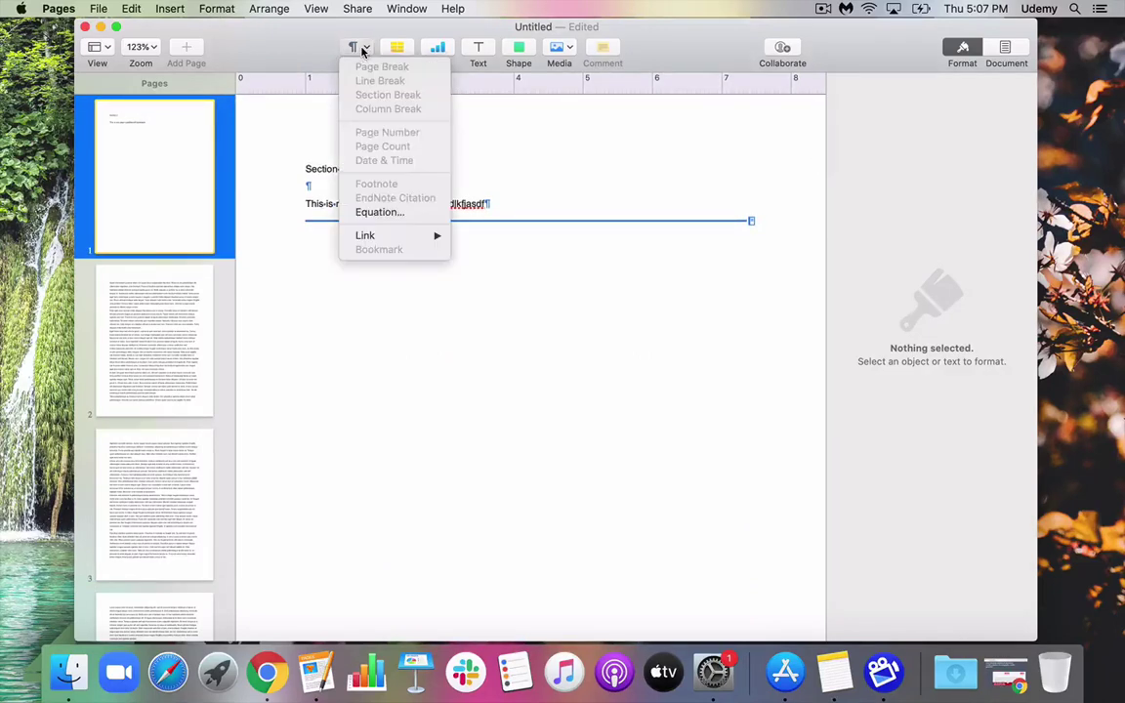
pyautogui.click(427, 327)
pyautogui.click(485, 224)
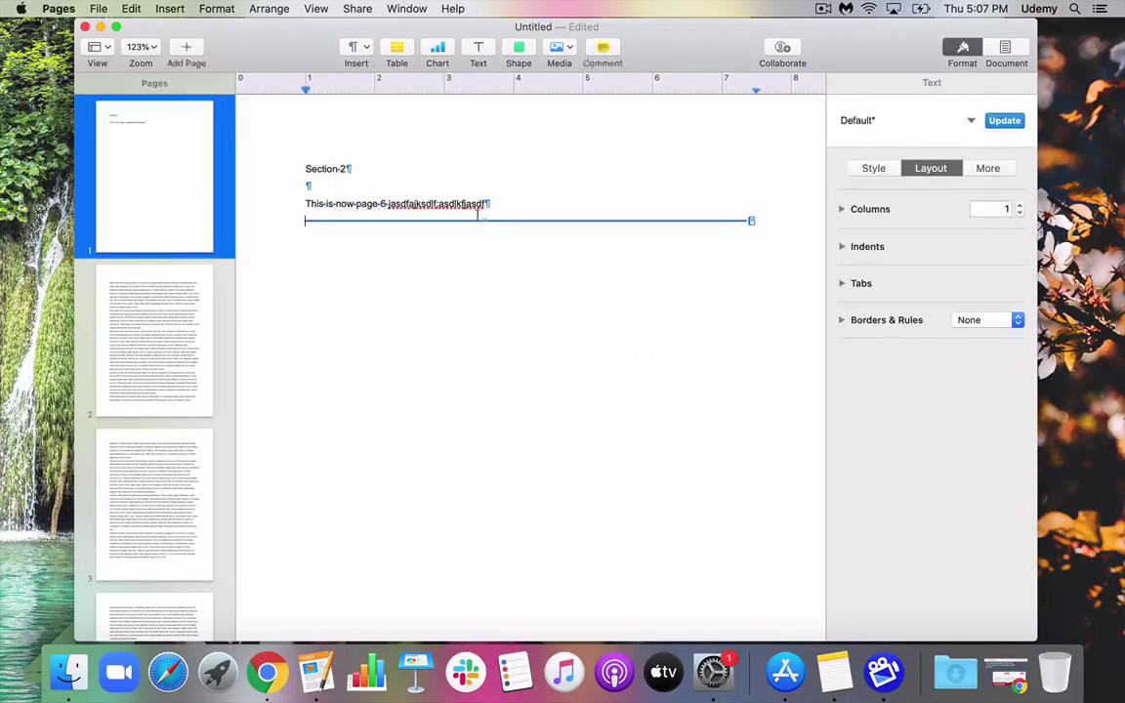
pyautogui.click(366, 47)
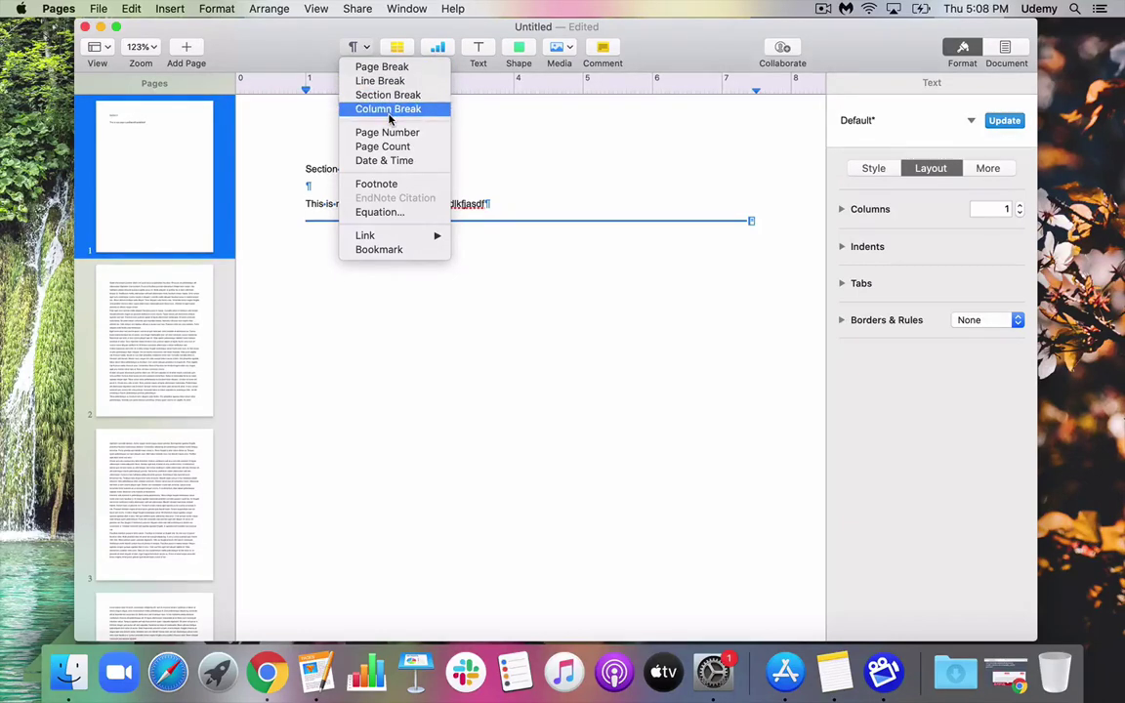
pyautogui.click(387, 368)
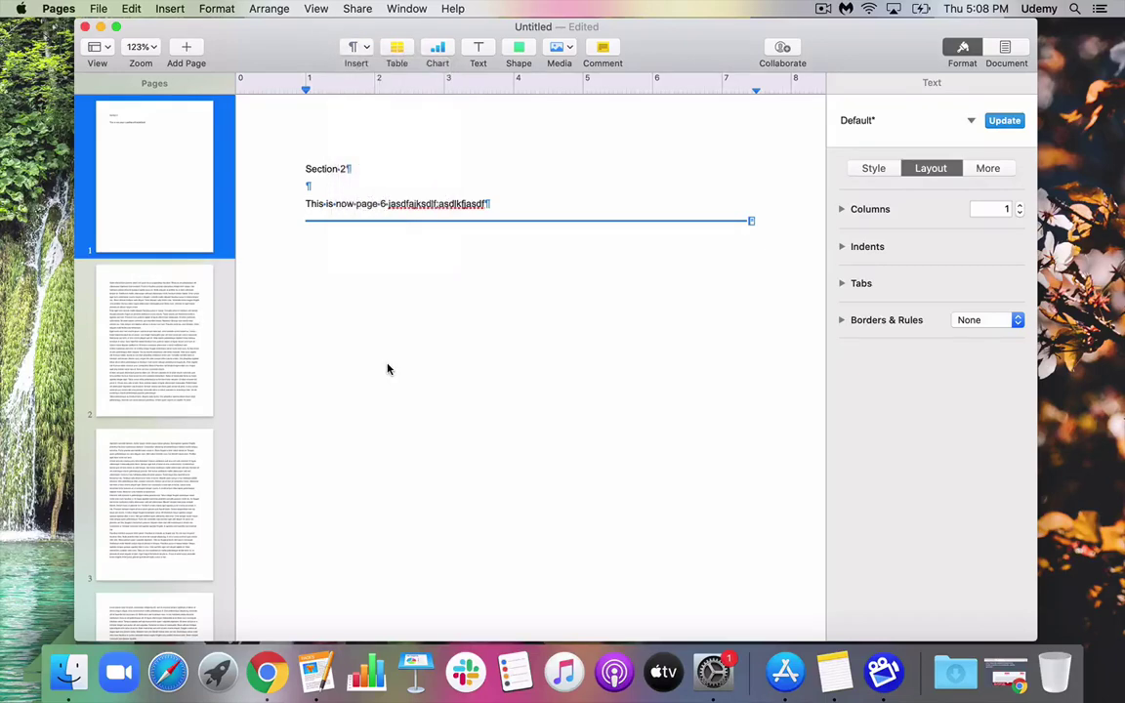
# - Select all of the document's content and delete it
pyautogui.click(131, 9)
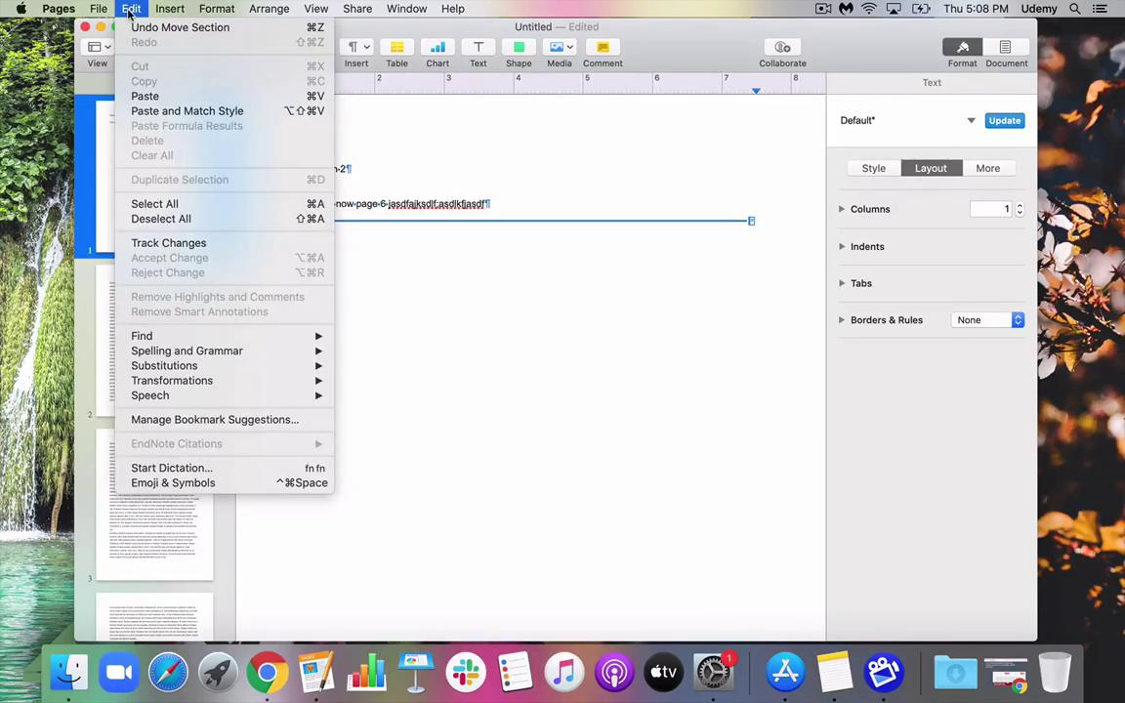
pyautogui.click(142, 204)
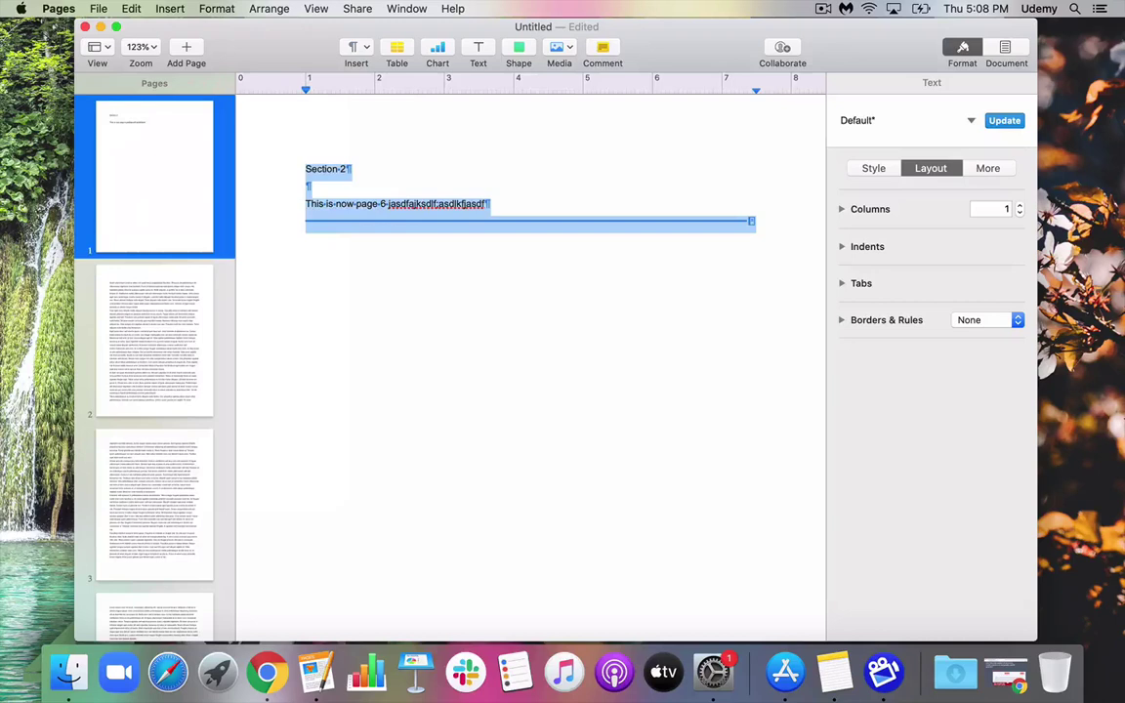
pyautogui.press('BackSpace')
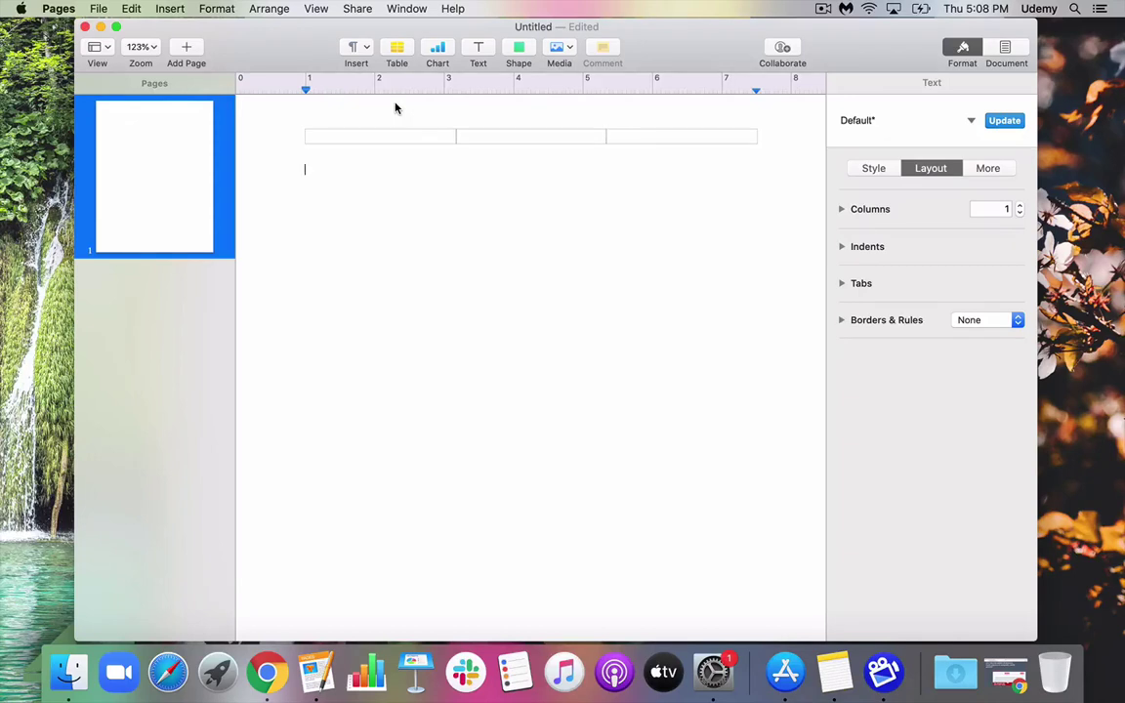
# - Review the available break types and the view options, including the invisibles setting, in the emptied document
pyautogui.click(358, 51)
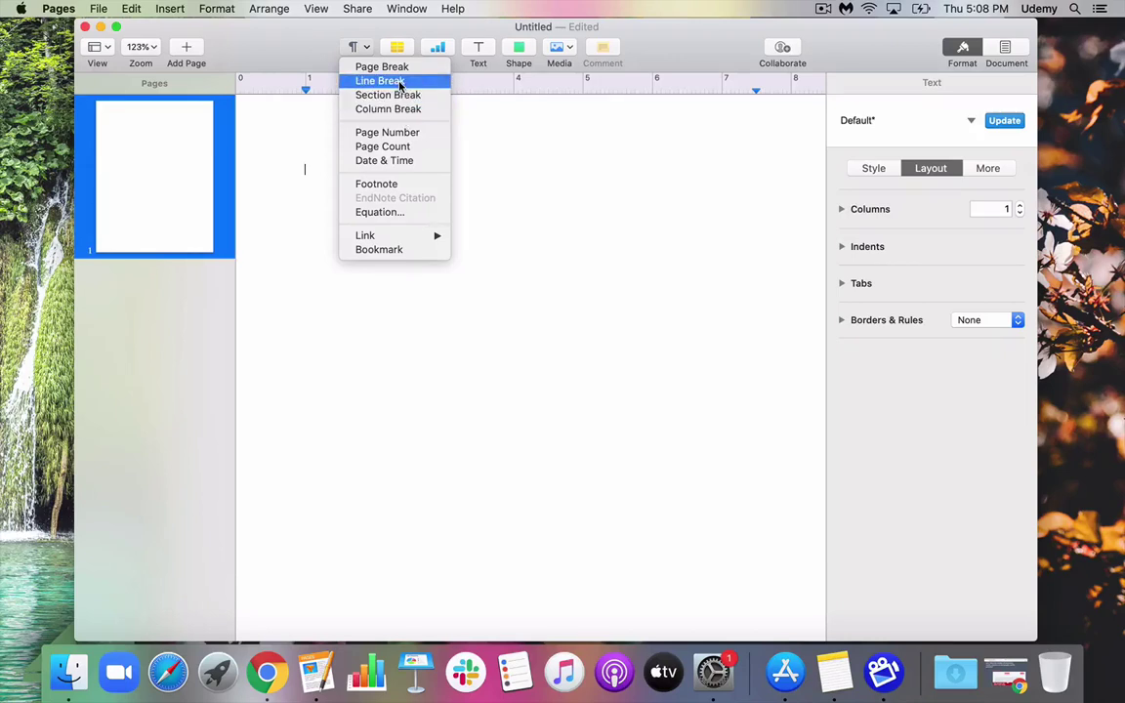
pyautogui.click(312, 169)
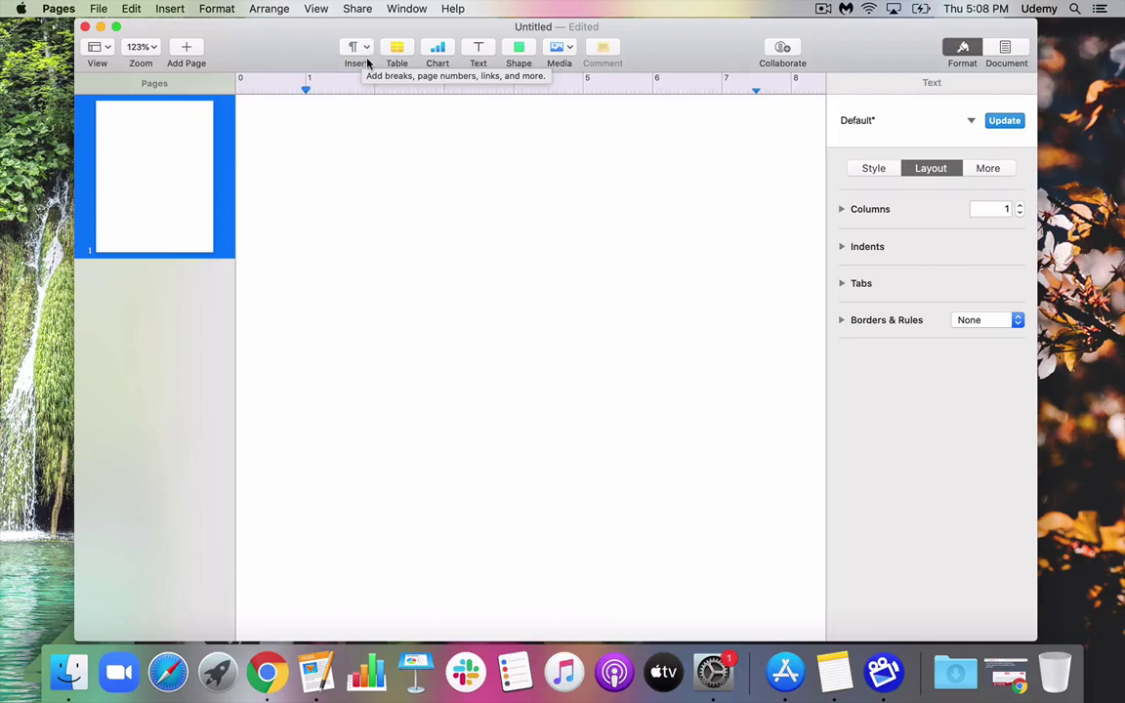
pyautogui.click(363, 10)
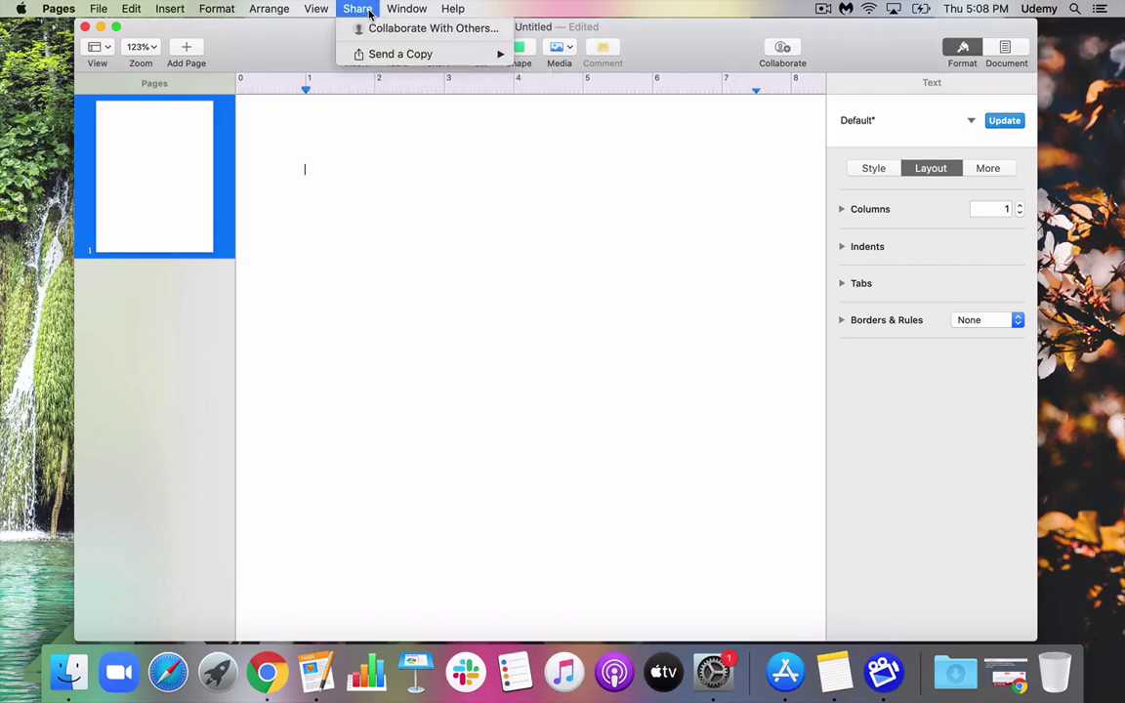
pyautogui.moveTo(329, 7)
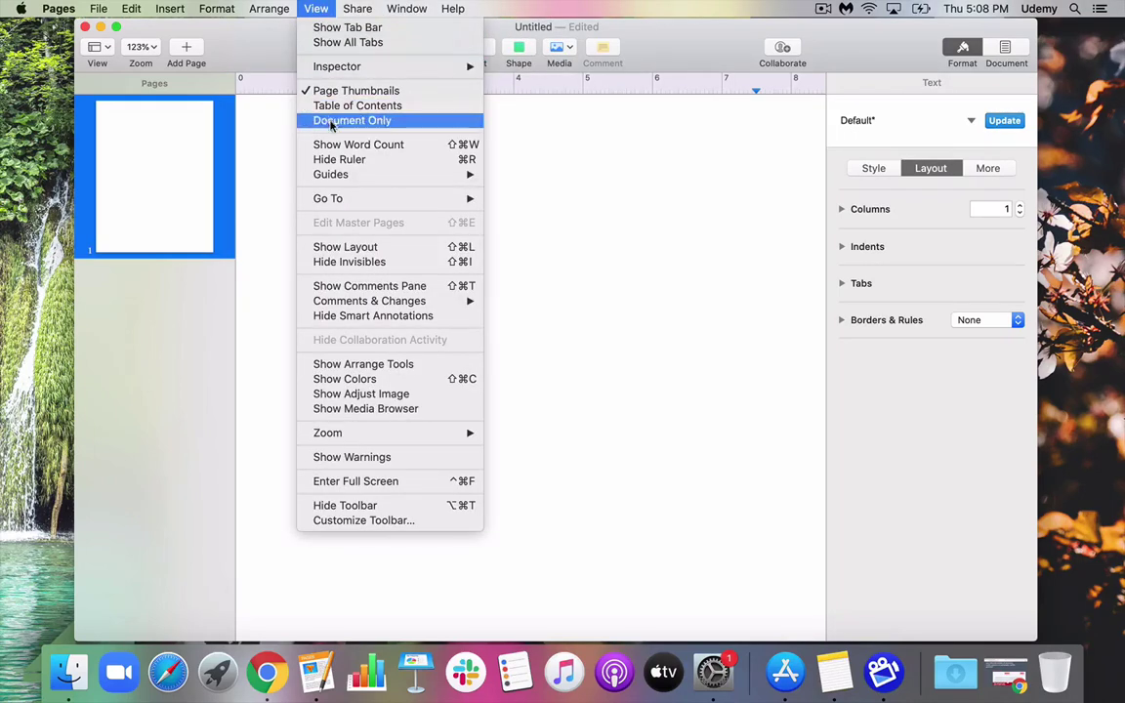
pyautogui.click(628, 249)
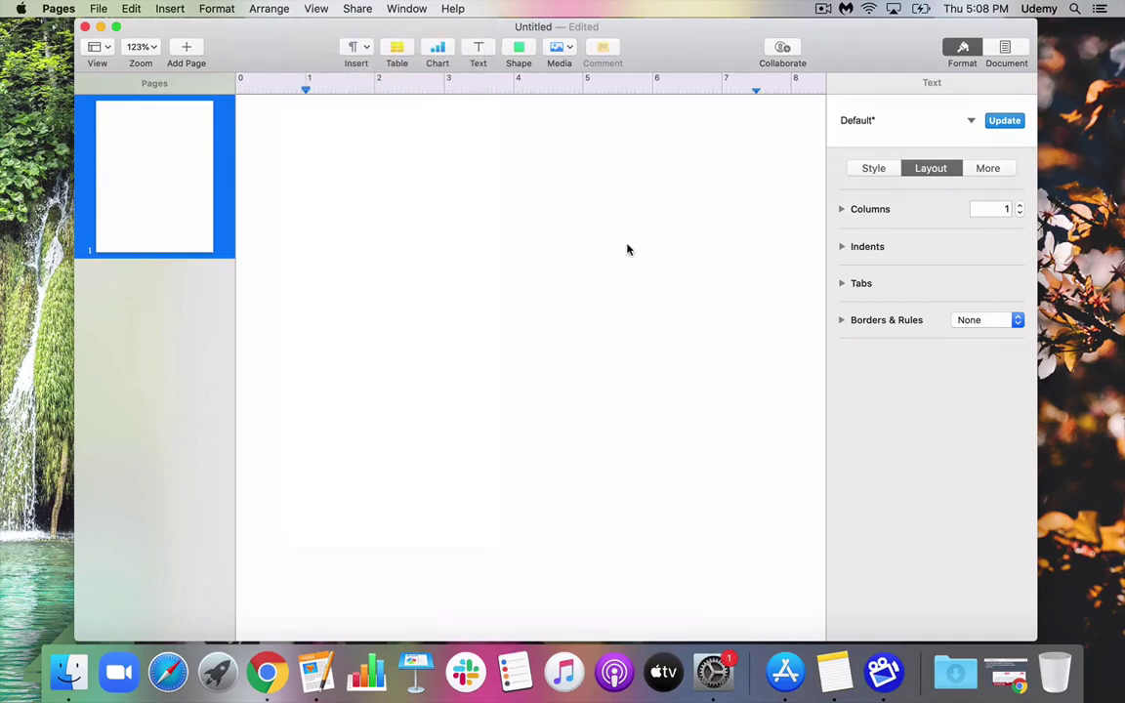
# - Write "This is a line break" in the empty document and insert a line break after it
pyautogui.write('This is a line break')
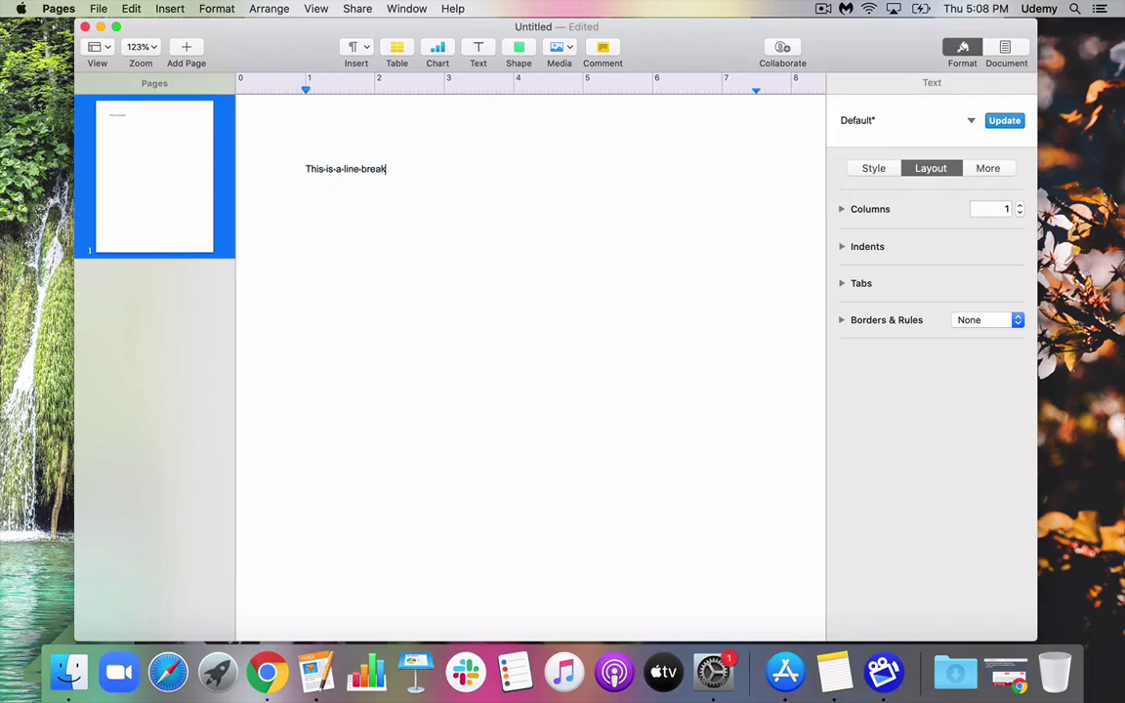
pyautogui.click(364, 49)
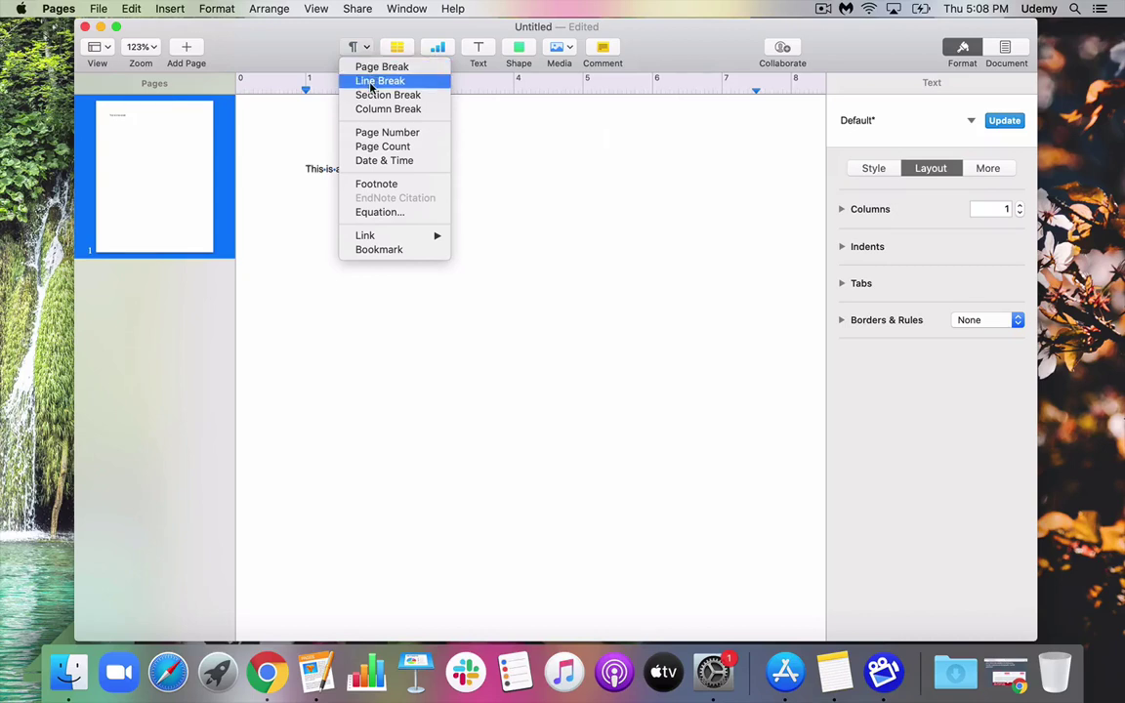
pyautogui.click(363, 80)
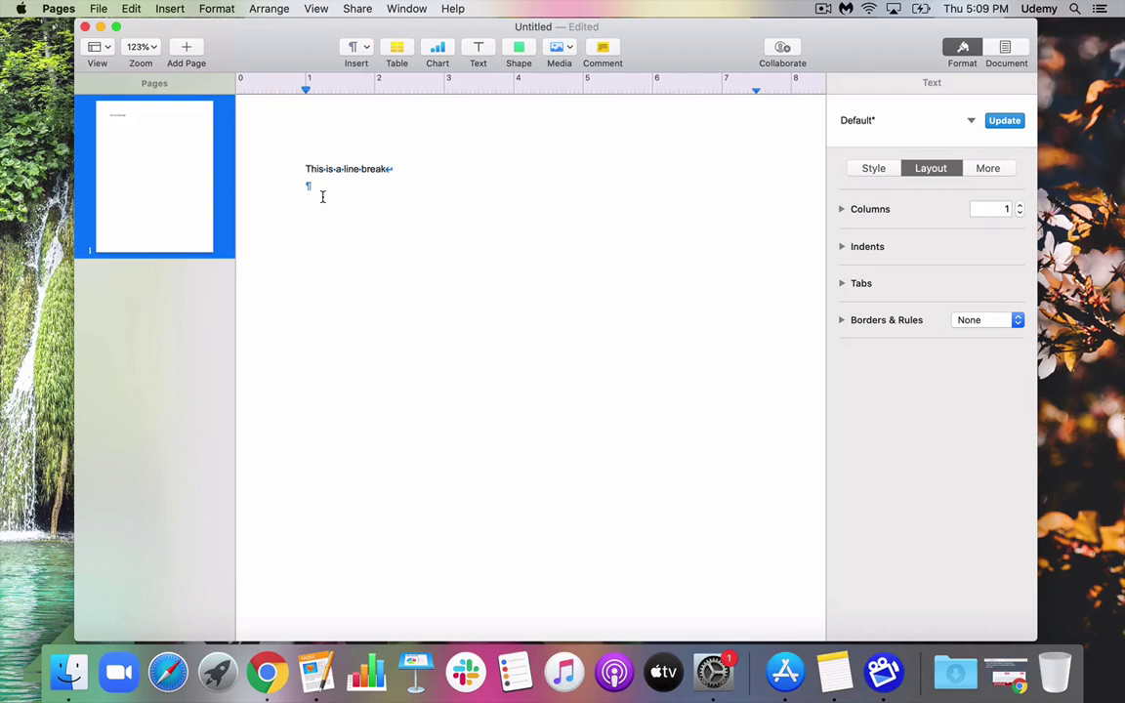
# - Write "This is a line break" again, insert a line break, and continue with "This is the second line in the line break"
pyautogui.write('This is a line break')
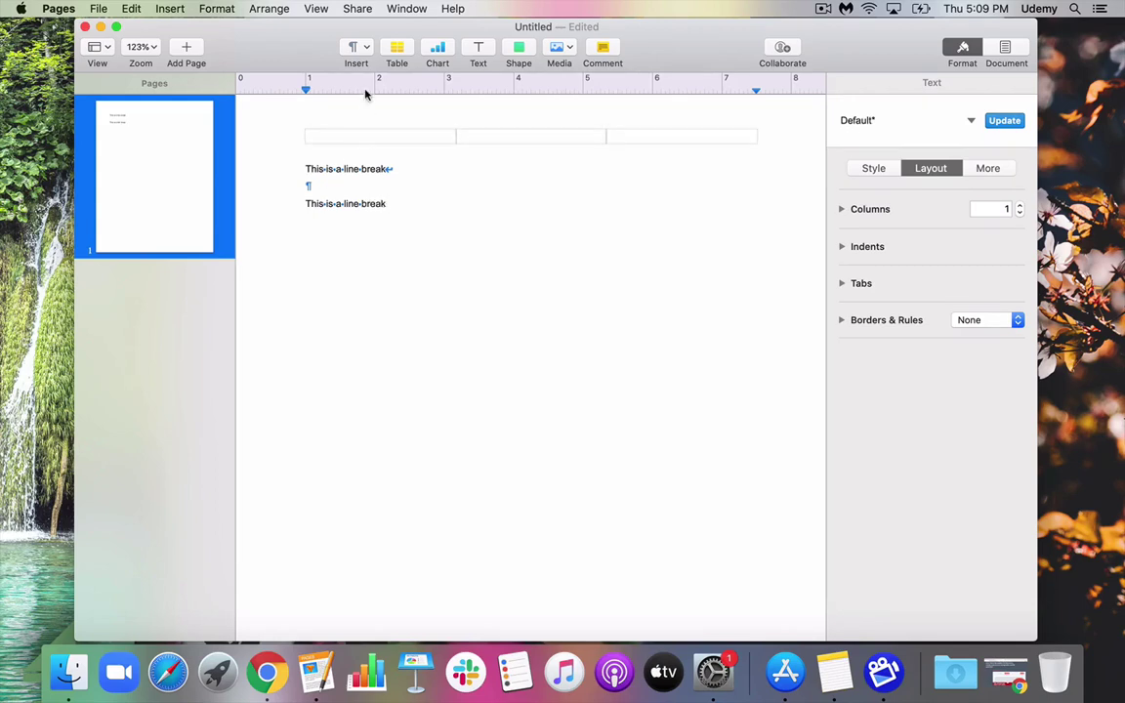
pyautogui.click(362, 46)
pyautogui.click(374, 80)
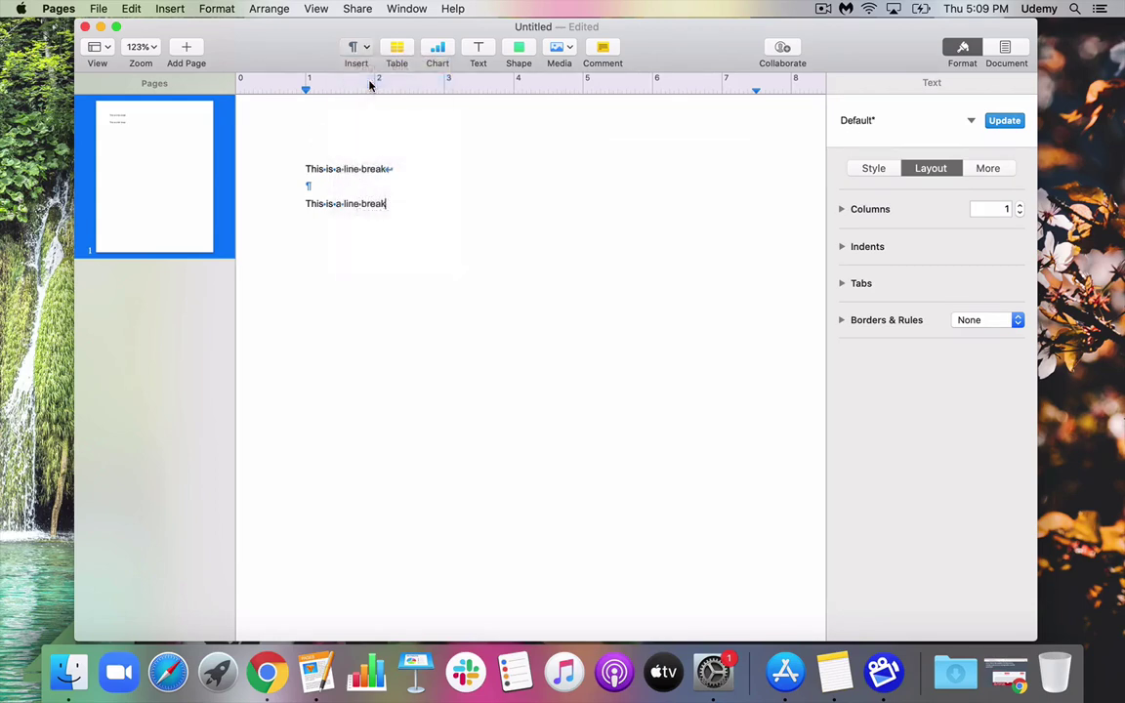
pyautogui.write('This is ')
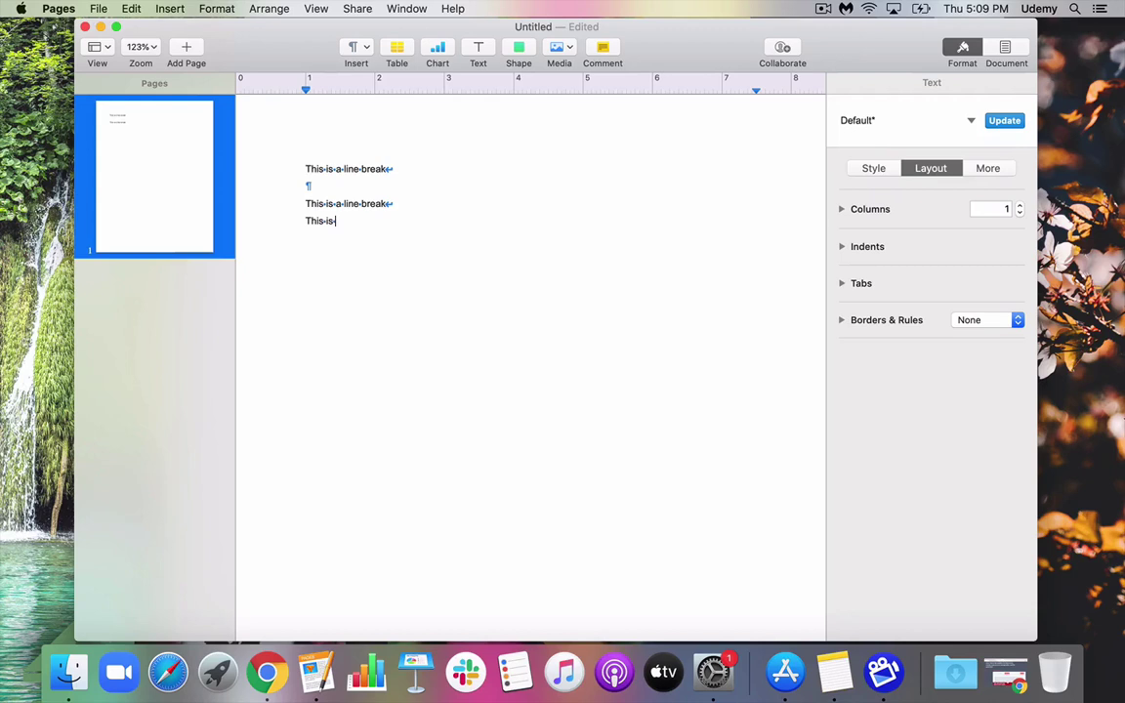
pyautogui.write('the second line in the line break')
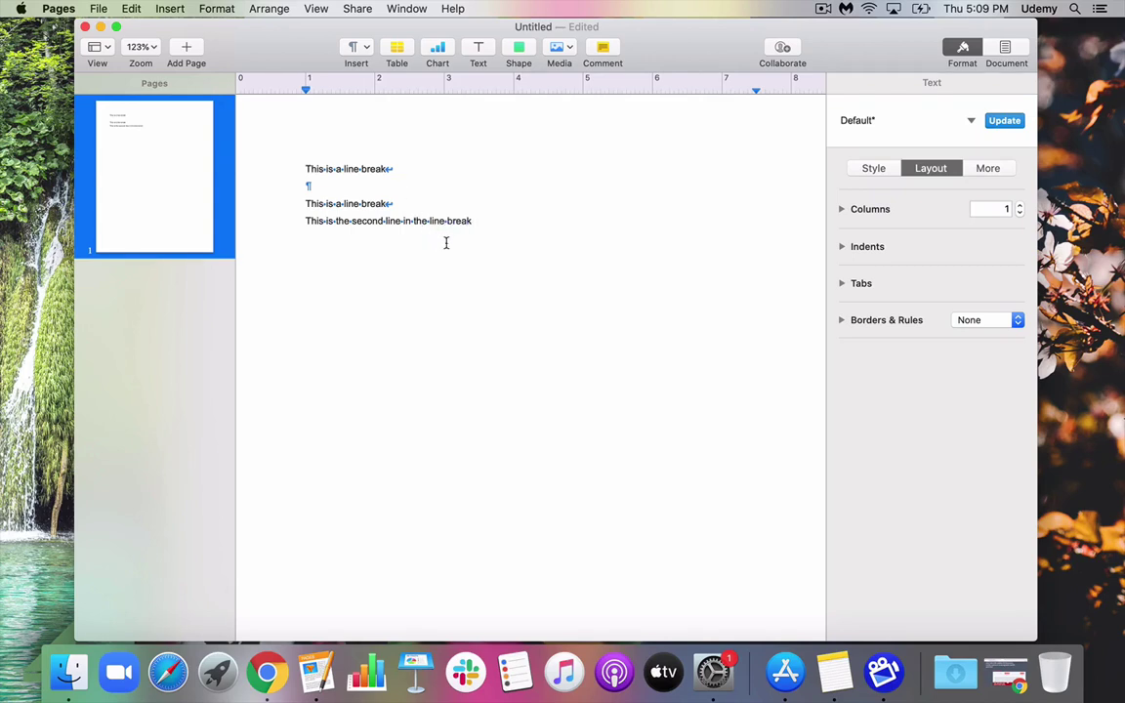
# - Add a new paragraph reading "This is just another line but with a paragraph break", followed by an empty paragraph
pyautogui.press('Return')
pyautogui.write('This is just another line but')
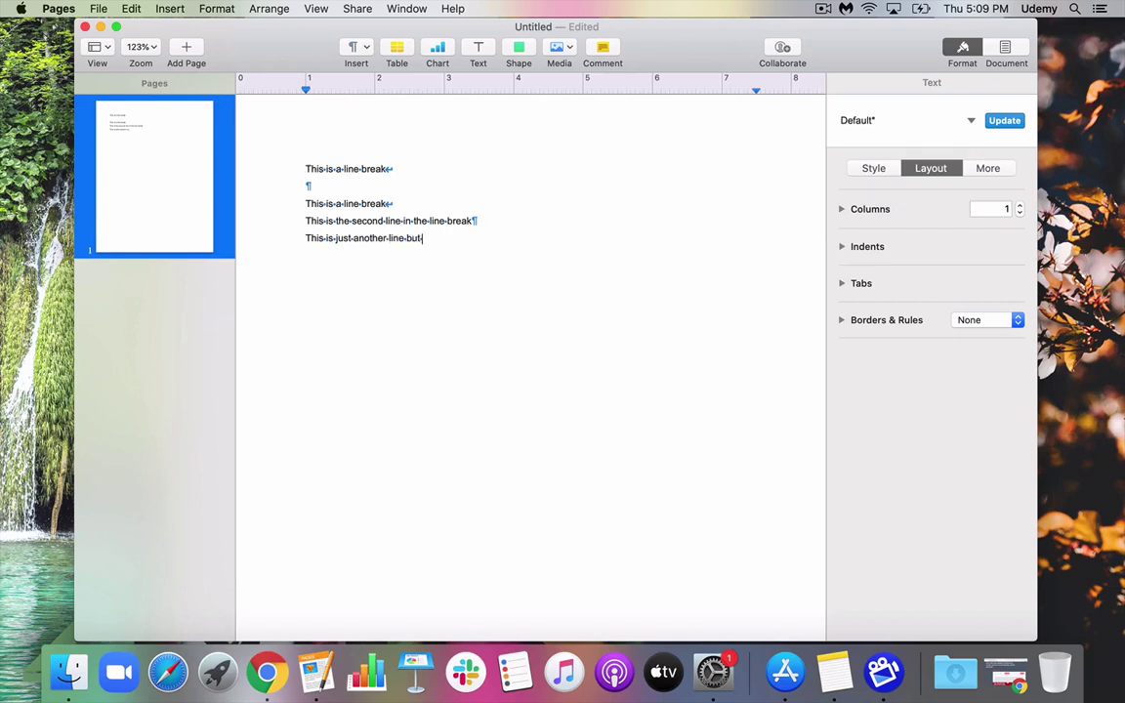
pyautogui.write(' with a paragraph break')
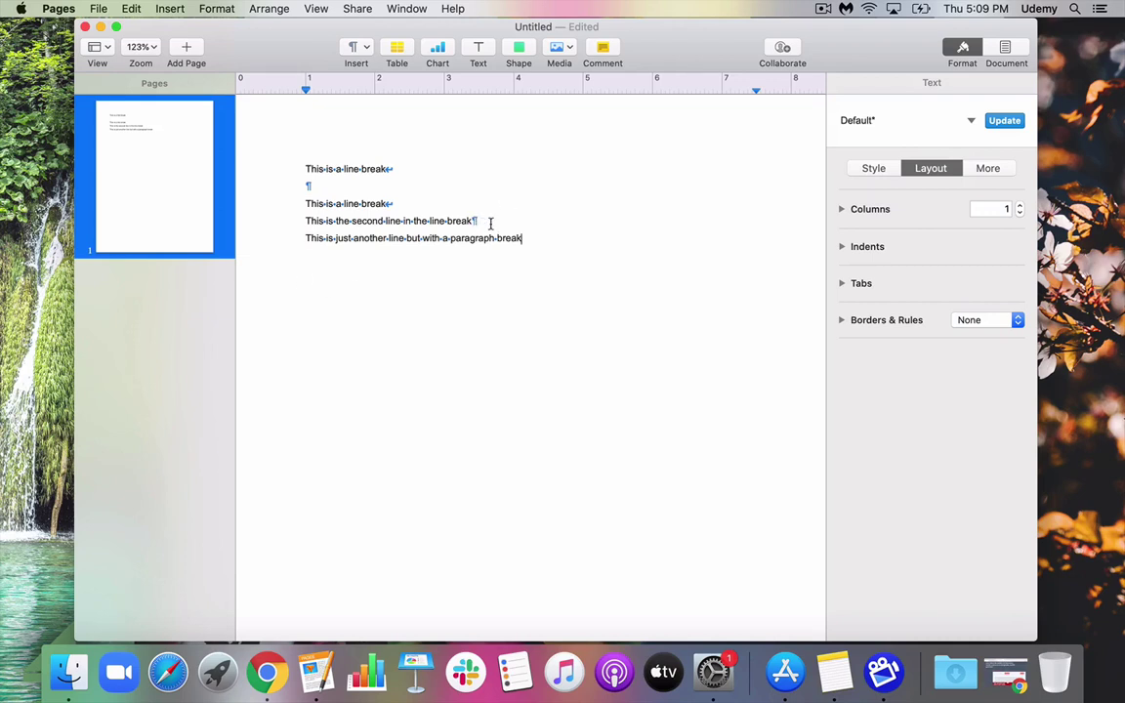
pyautogui.press('Return')
pyautogui.press('Return')
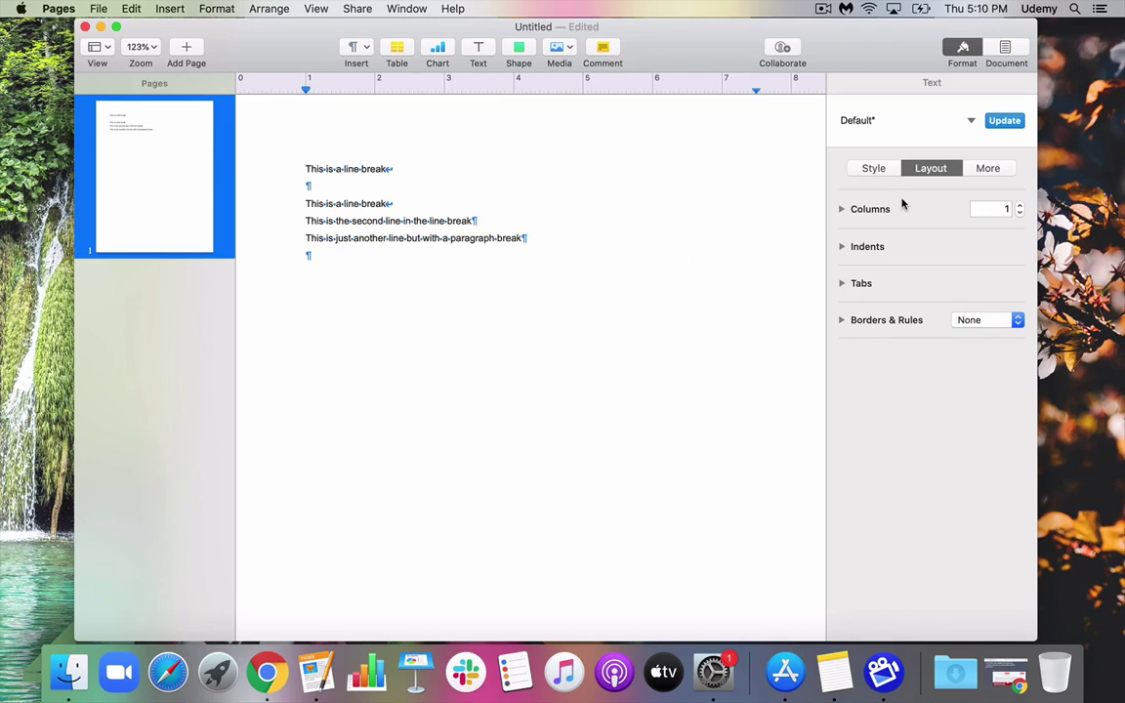
# - Create a list with text bullets containing Item One, Item Two and Item Three
pyautogui.click(873, 169)
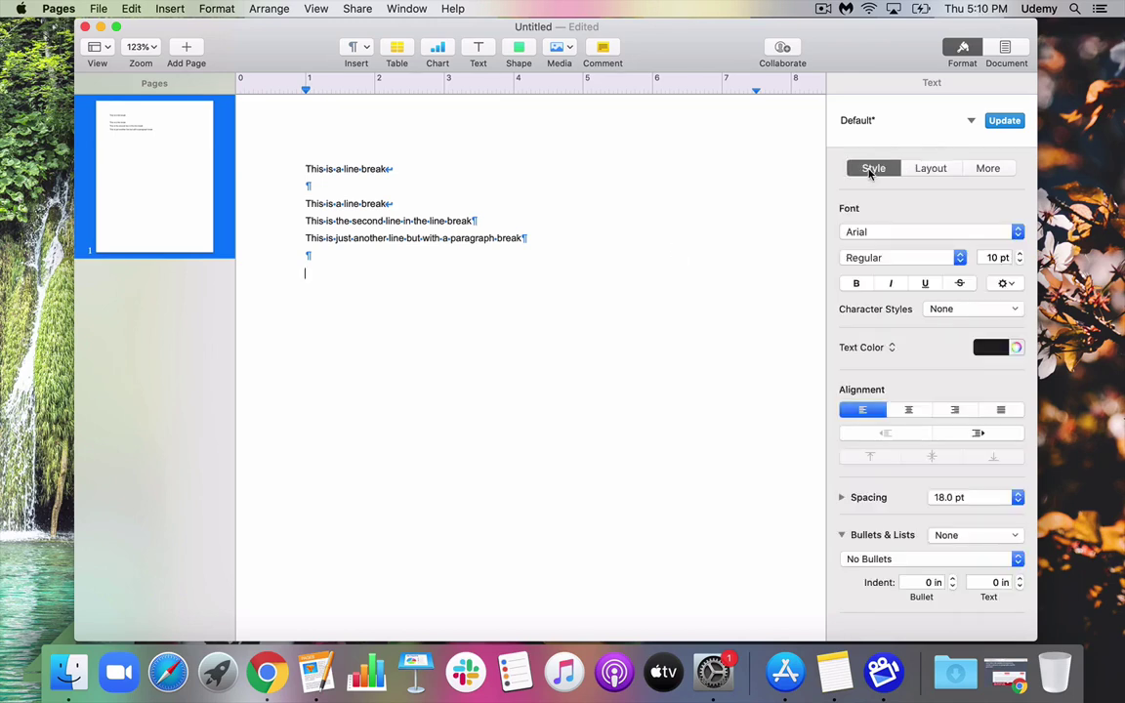
pyautogui.click(989, 559)
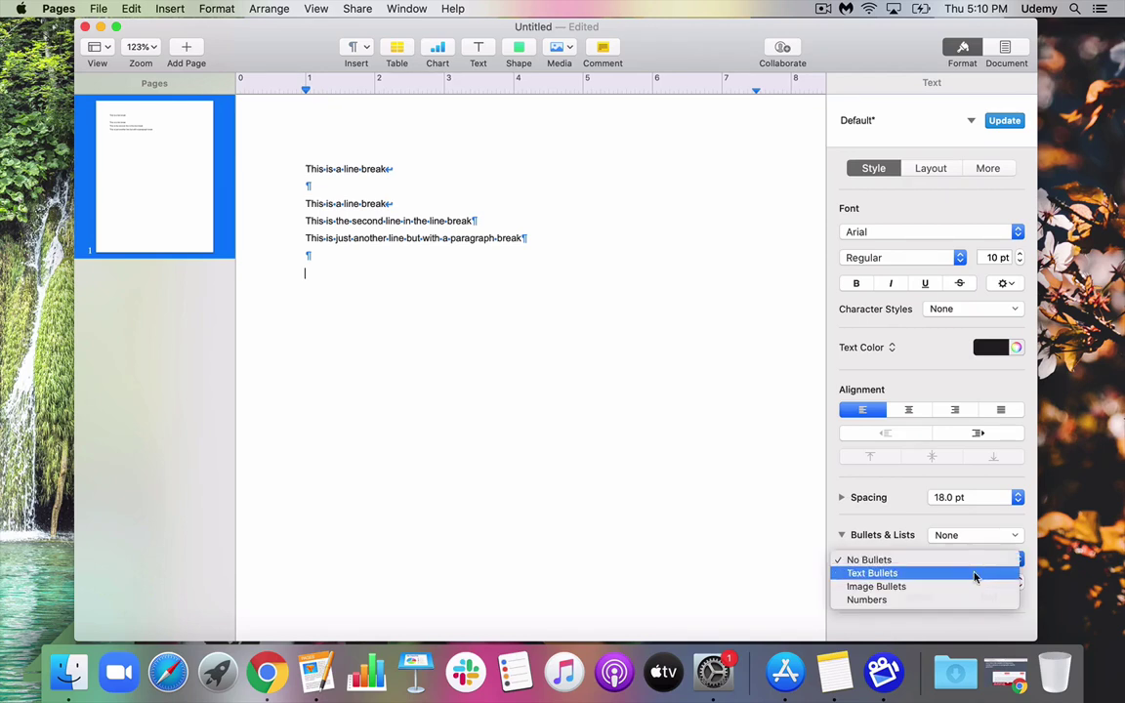
pyautogui.click(973, 573)
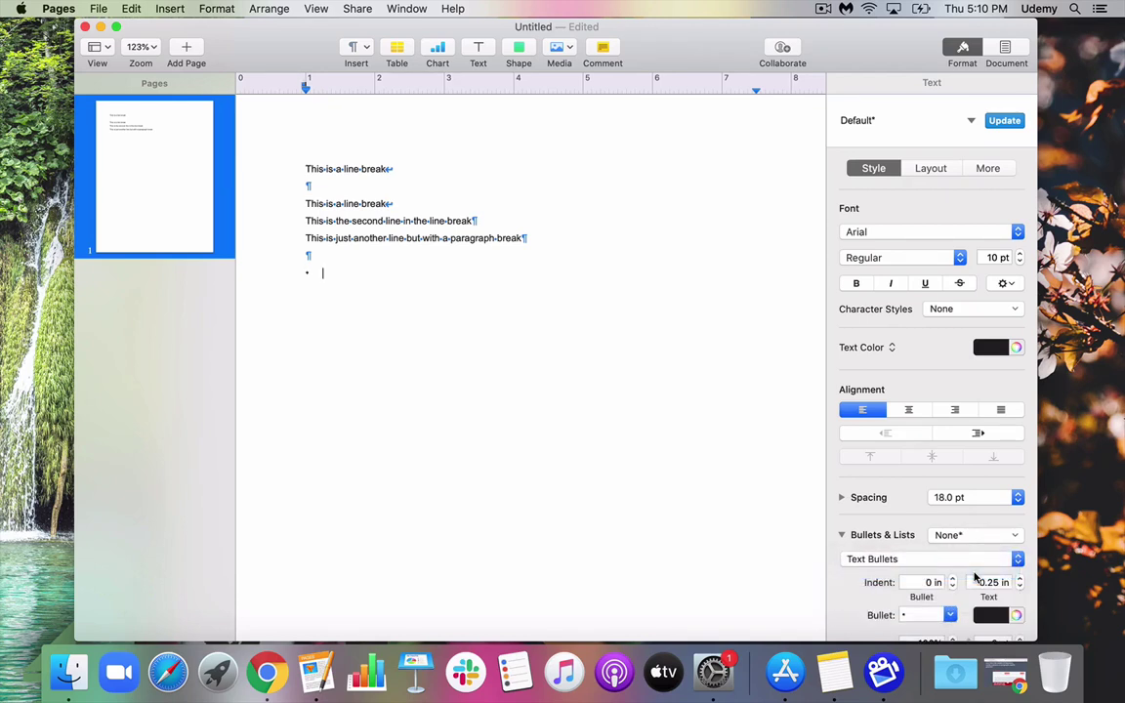
pyautogui.write('Item One')
pyautogui.press('Return')
pyautogui.write('Item Two')
pyautogui.press('Return')
pyautogui.write('It')
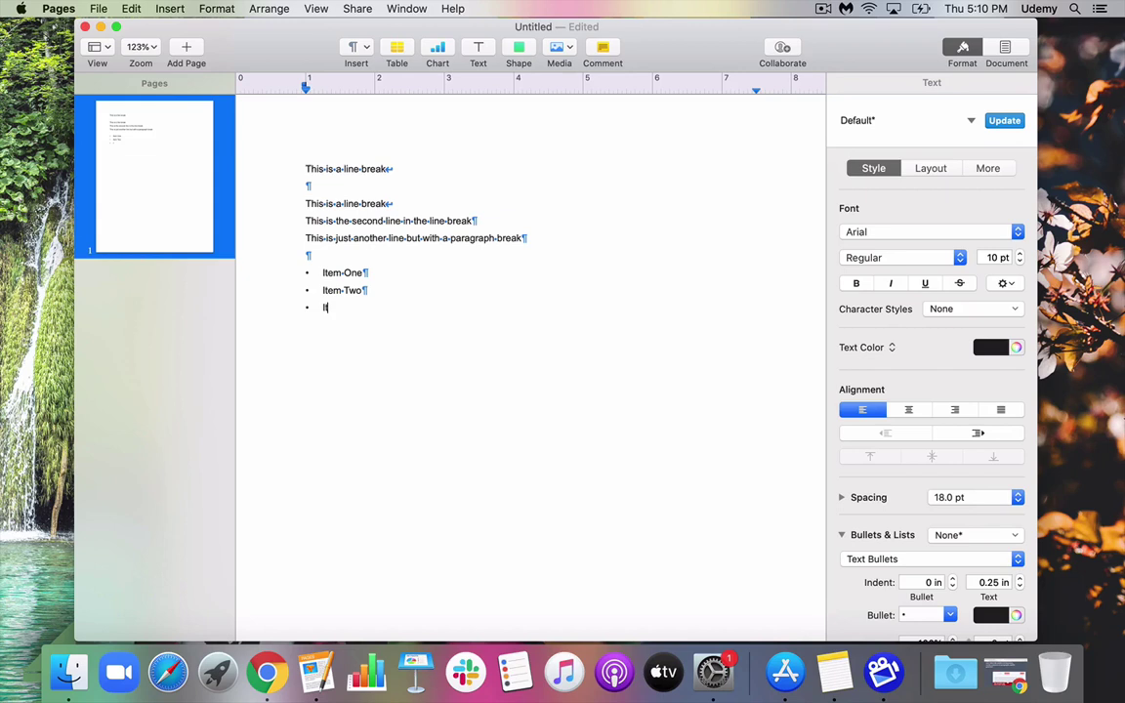
pyautogui.write('em Three')
# - Insert a line break after Item Three and write "This now describes item three" within the same bullet
pyautogui.click(357, 53)
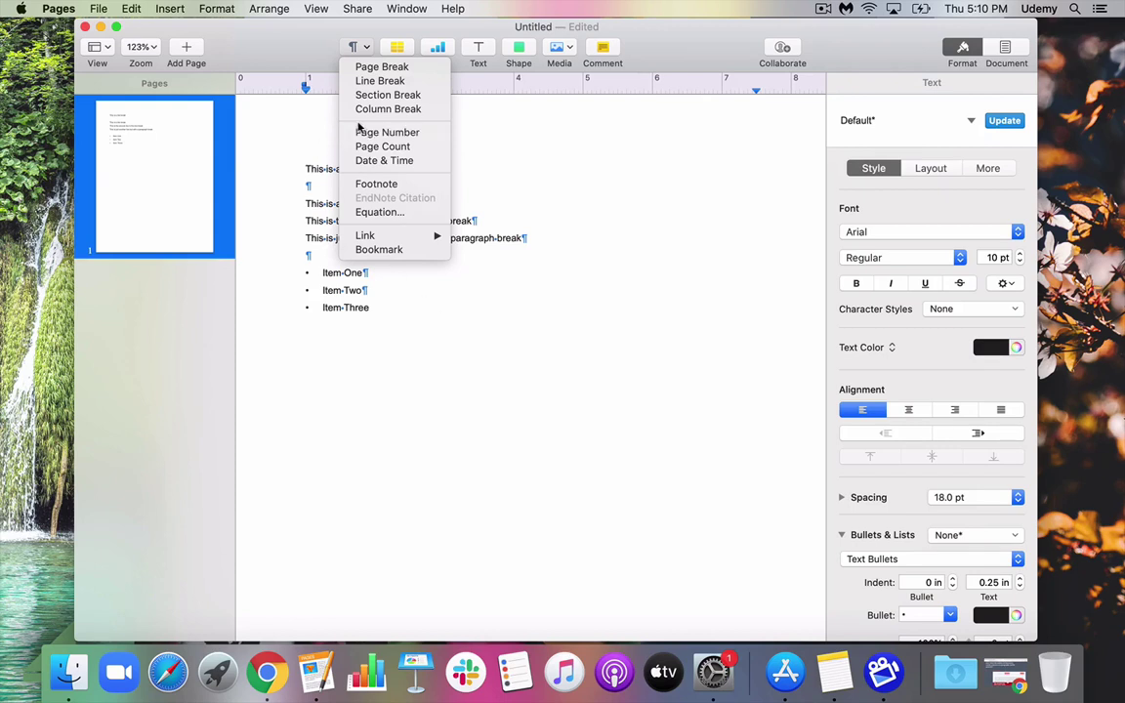
pyautogui.click(380, 81)
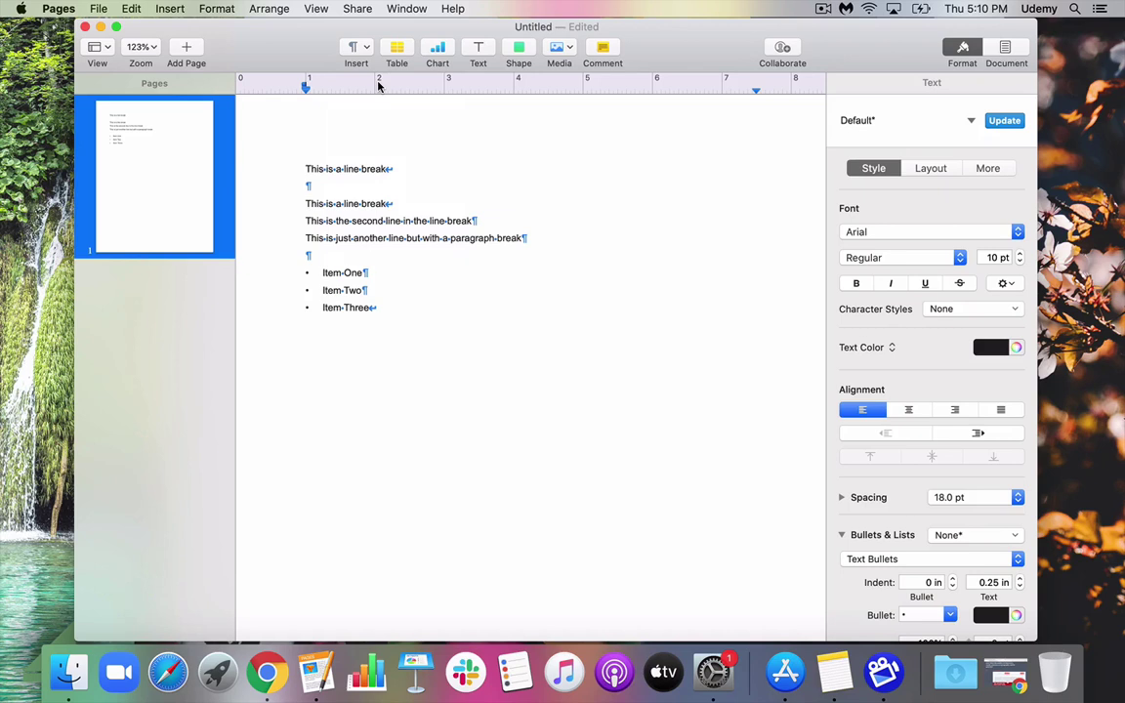
pyautogui.write('This now describes item thre')
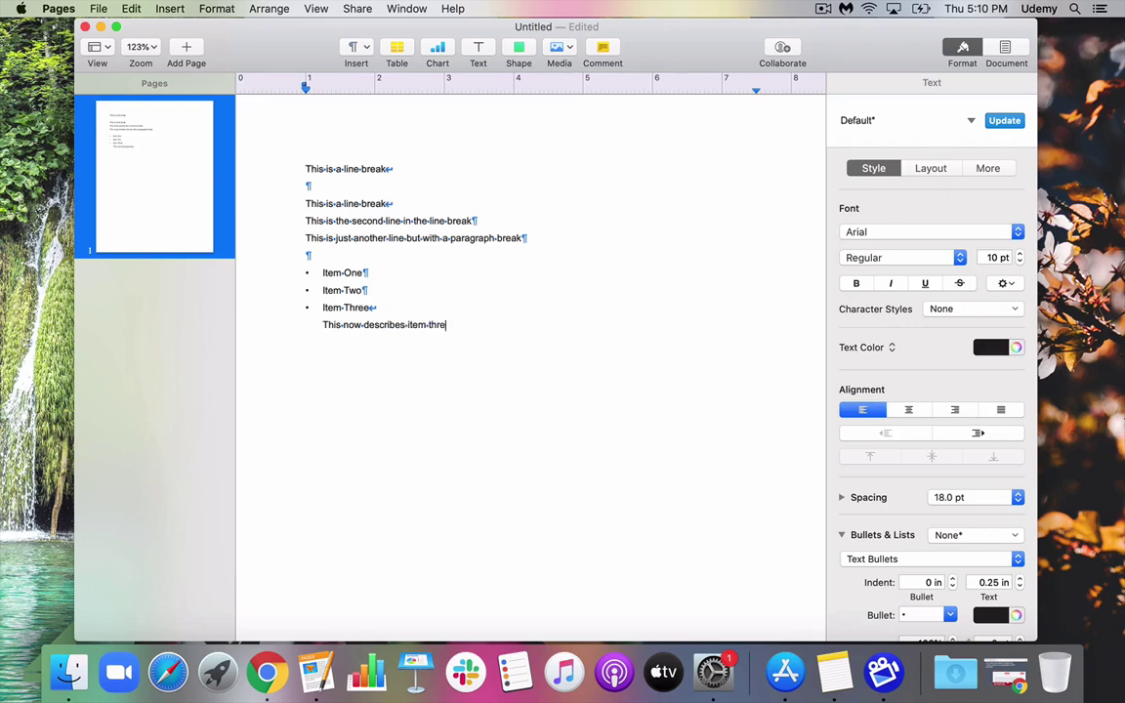
pyautogui.write('e')
# - Italicize the description line under Item Three and make the Item Three title bold
pyautogui.moveTo(457, 325); pyautogui.dragTo(323, 324)
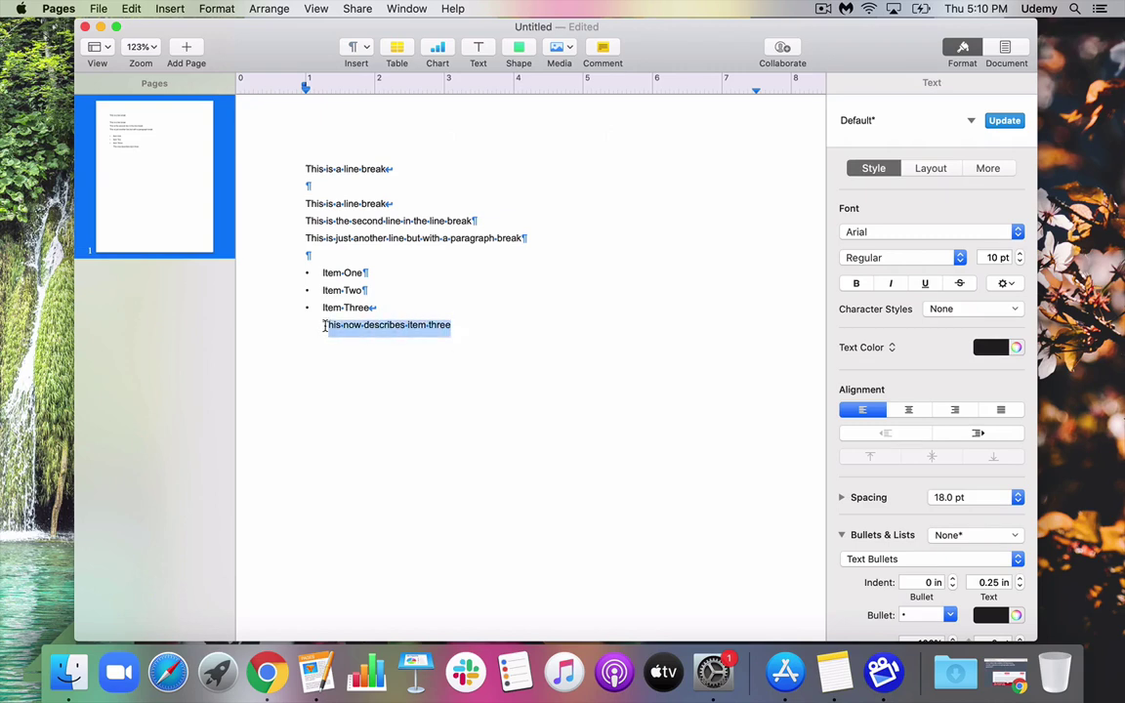
pyautogui.click(891, 283)
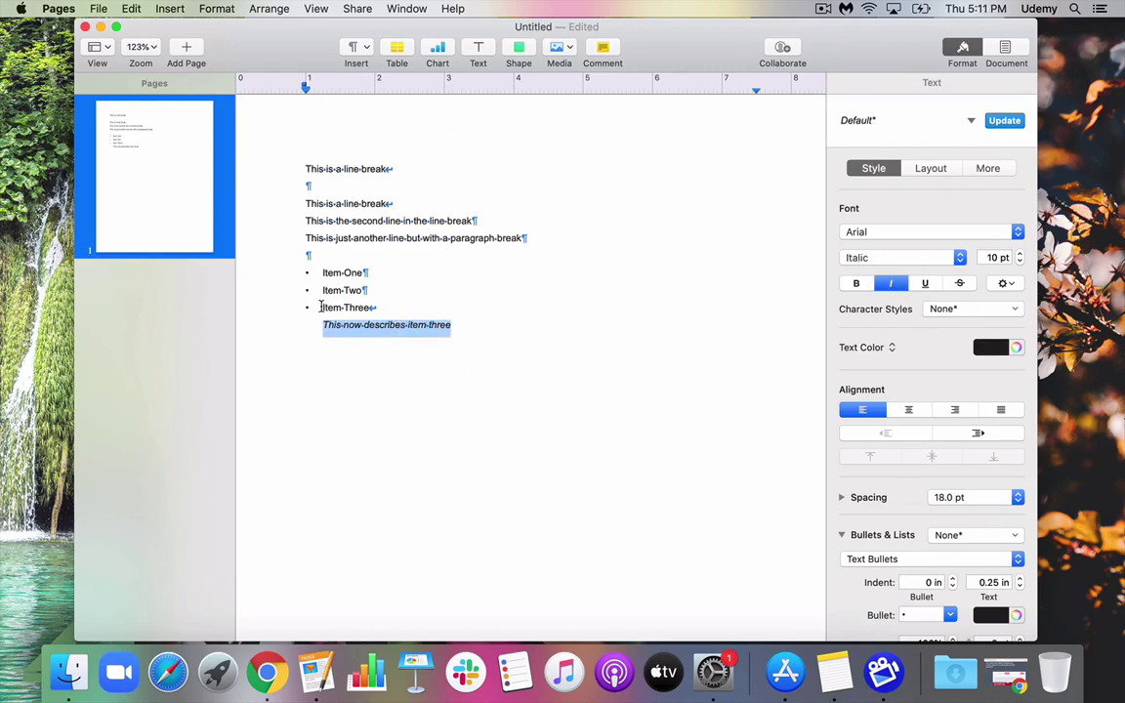
pyautogui.moveTo(323, 308); pyautogui.dragTo(368, 306)
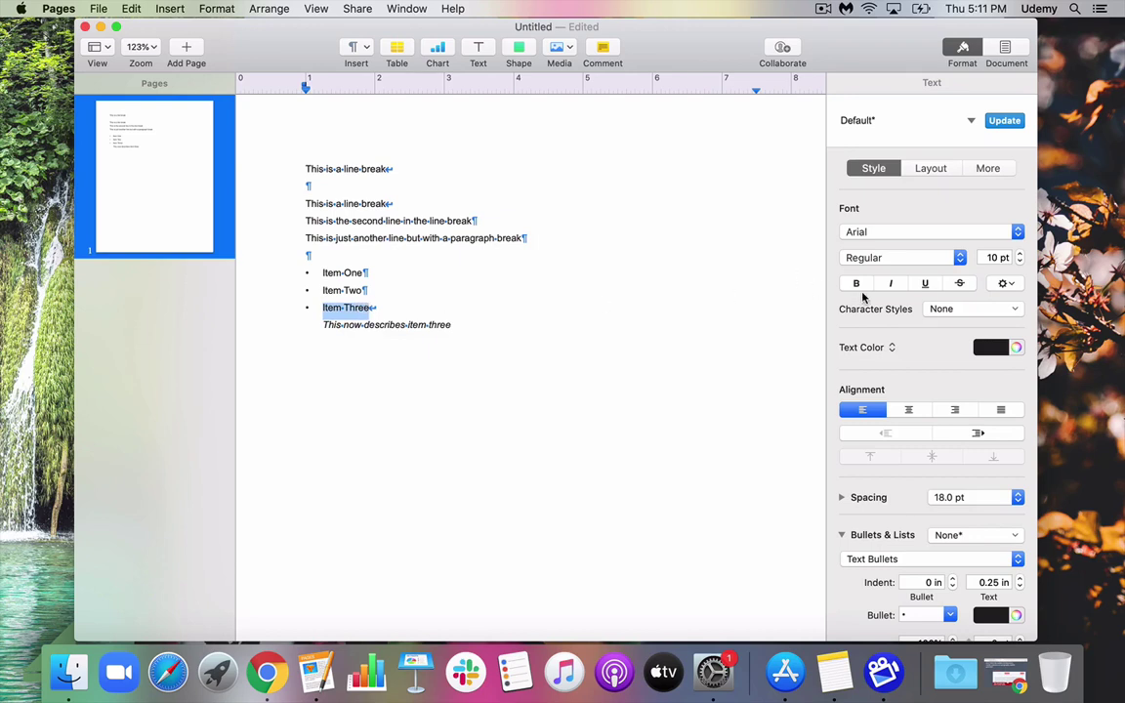
pyautogui.press('super+b')
# - Add a new paragraph after the item three description and remove its bullet
pyautogui.click(469, 329)
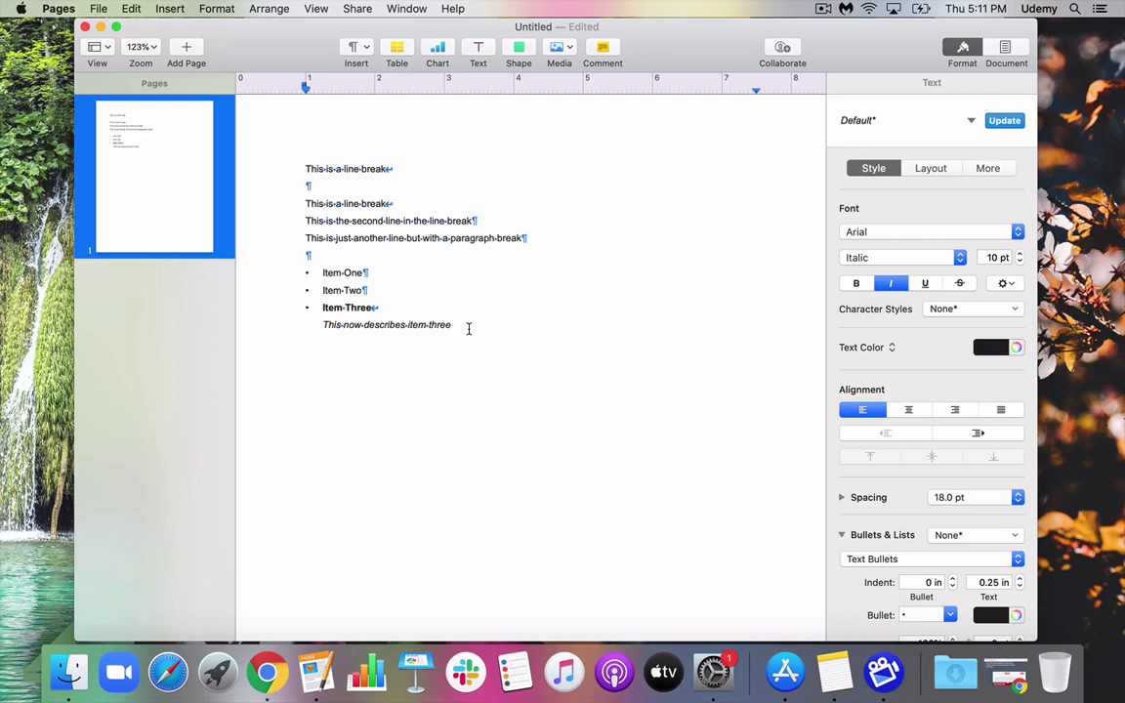
pyautogui.press('Return')
pyautogui.press('BackSpace')
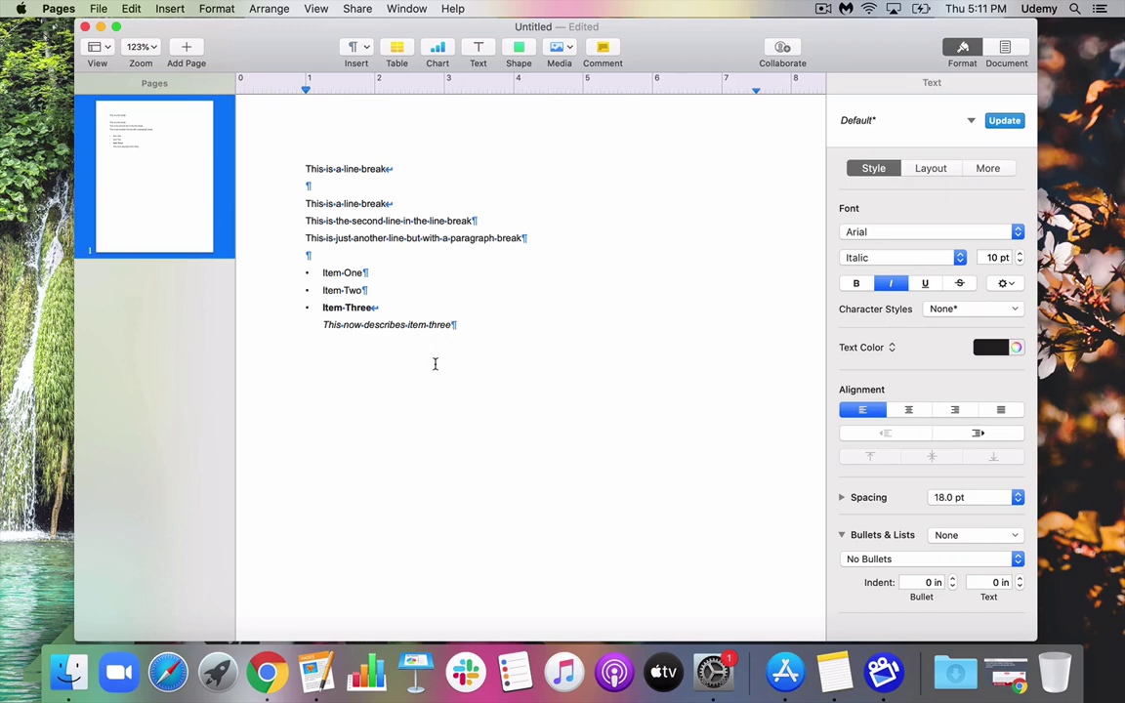
# - Delete all of the document's content and review the insertable break types, including Column Break
pyautogui.press('super+a')
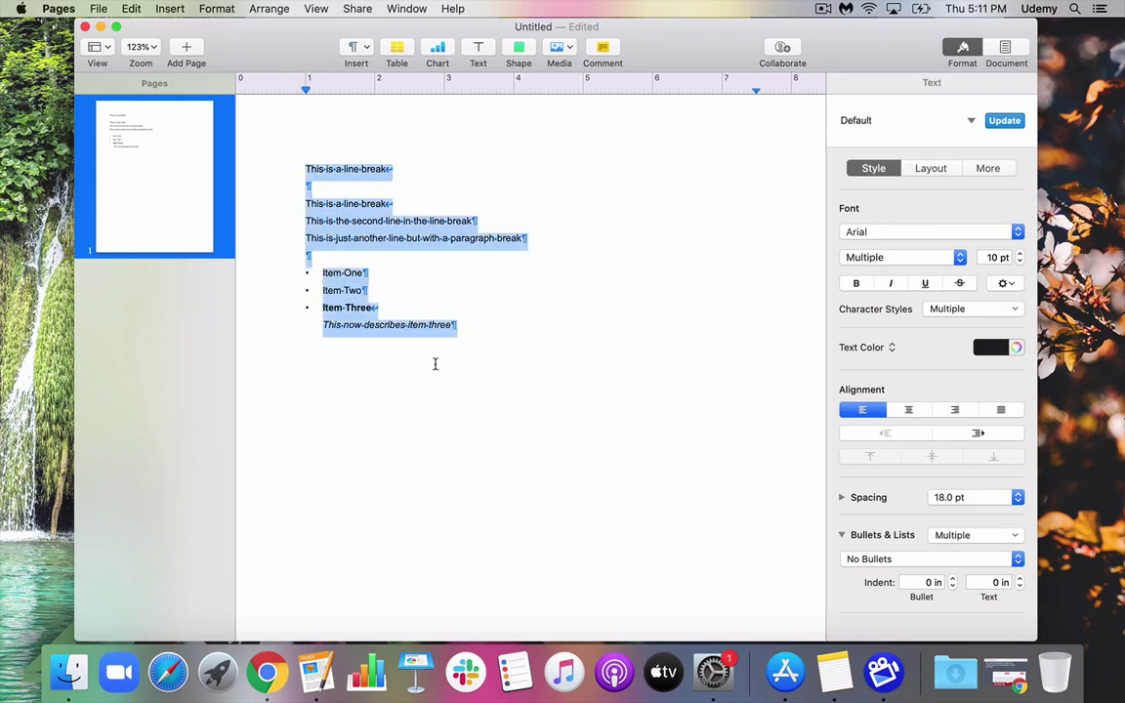
pyautogui.press('BackSpace')
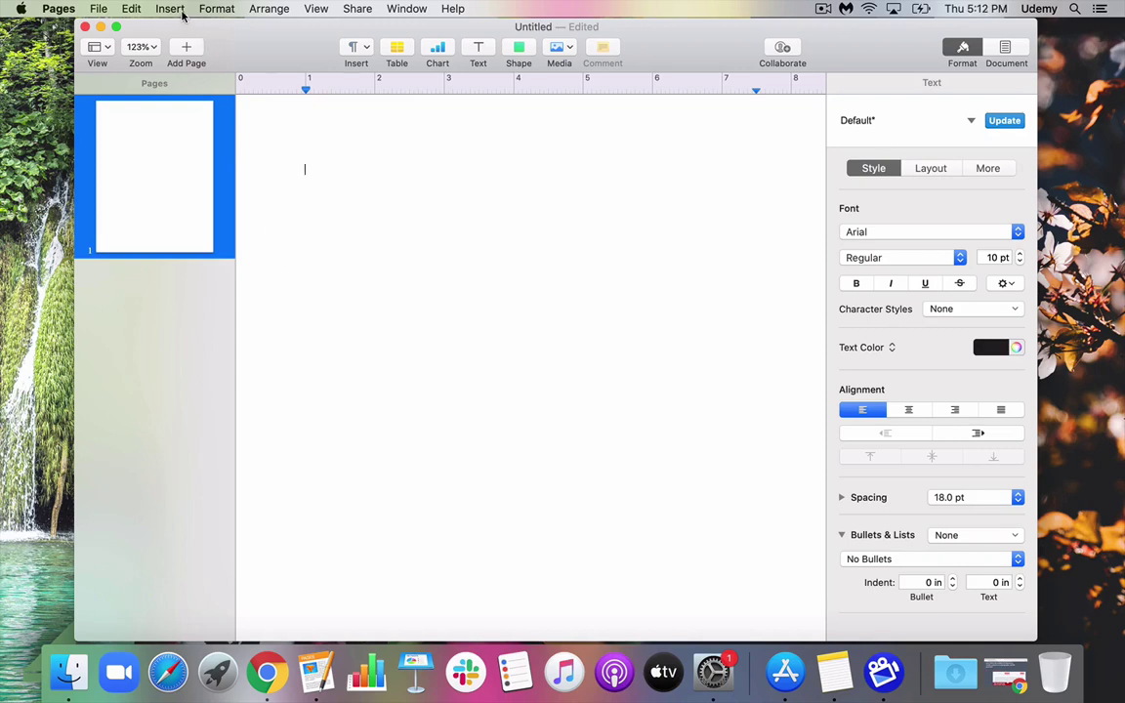
pyautogui.click(365, 49)
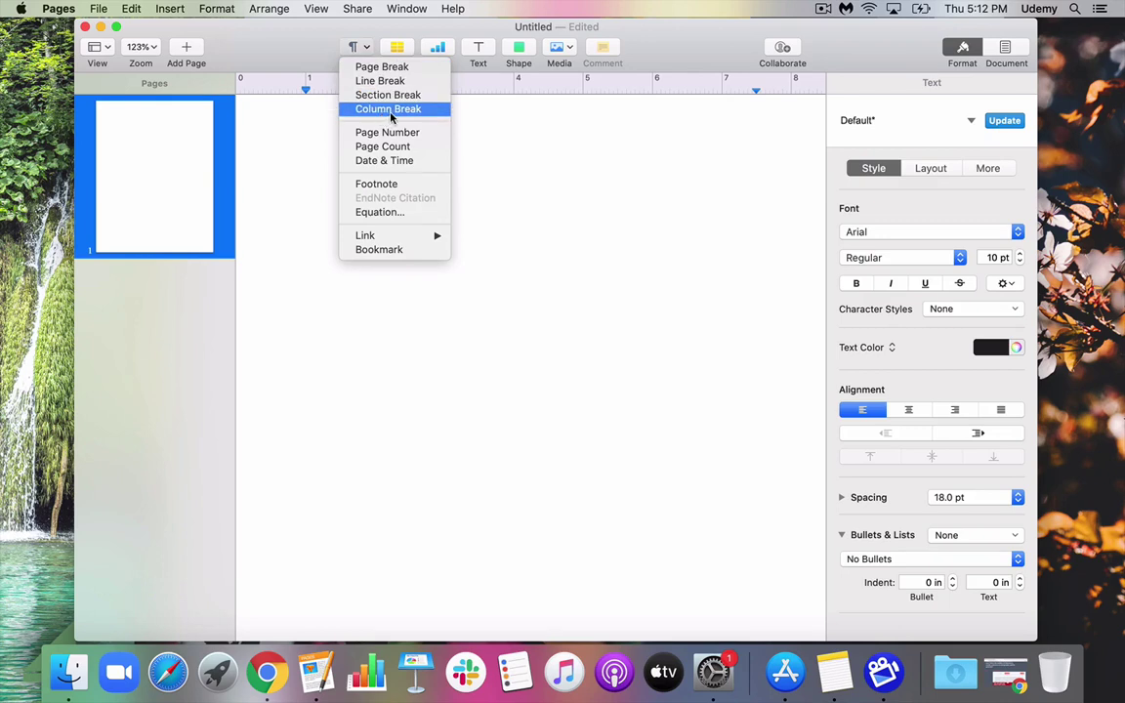
pyautogui.click(542, 163)
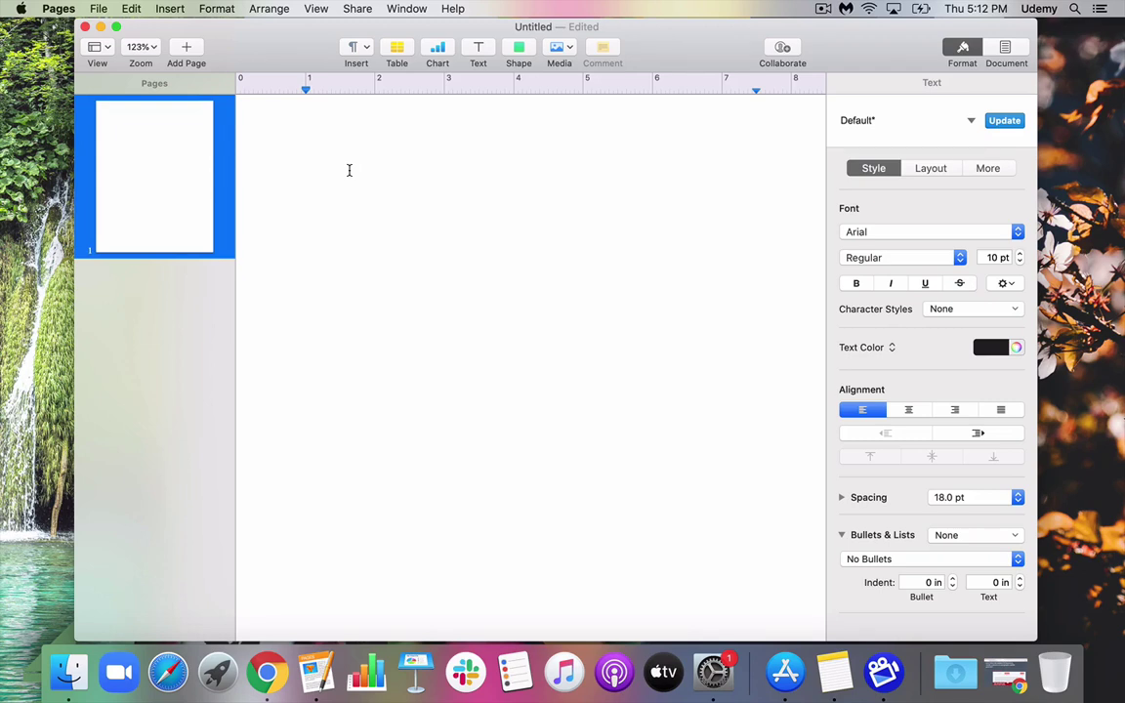
# - Paste the copied lorem ipsum text into the empty document and look through the resulting pages
pyautogui.press('super+v')
pyautogui.scroll(-3, 411, 253)
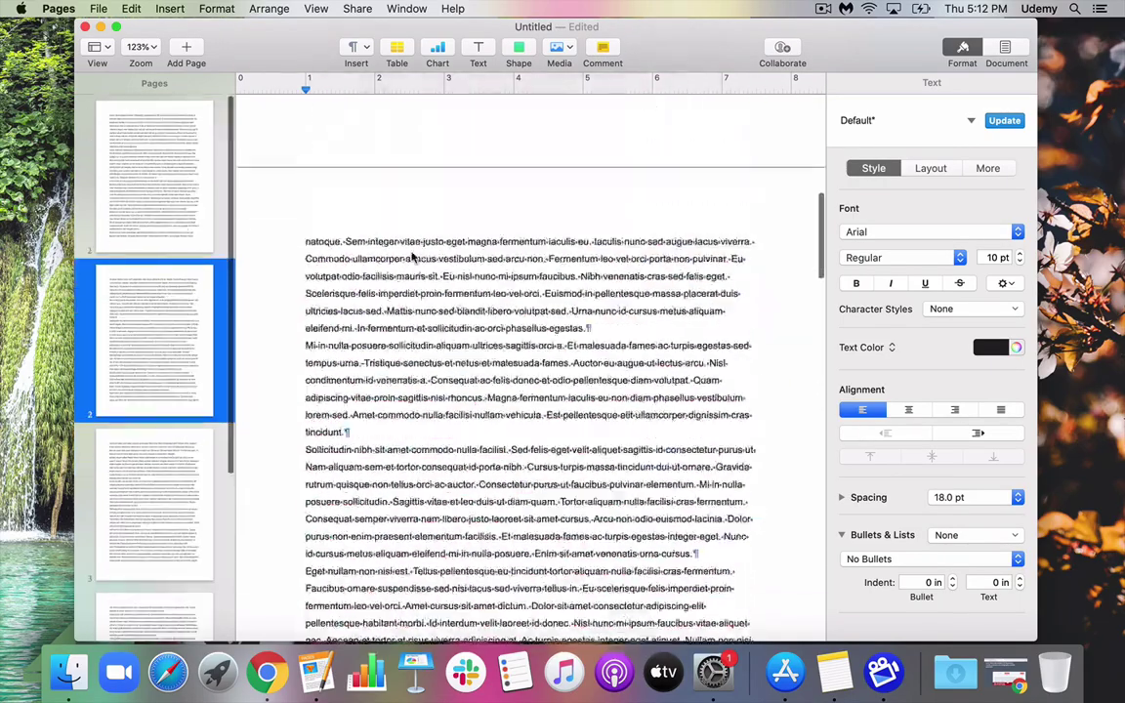
pyautogui.scroll(10, 412, 257)
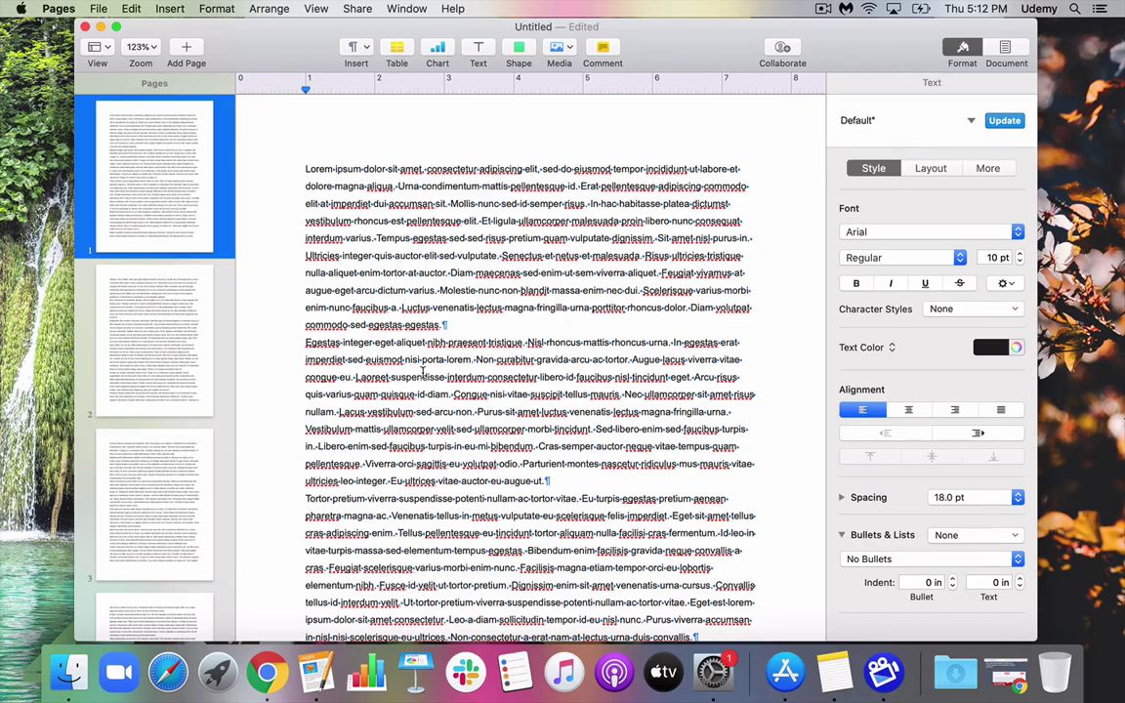
pyautogui.scroll(-5, 140, 403)
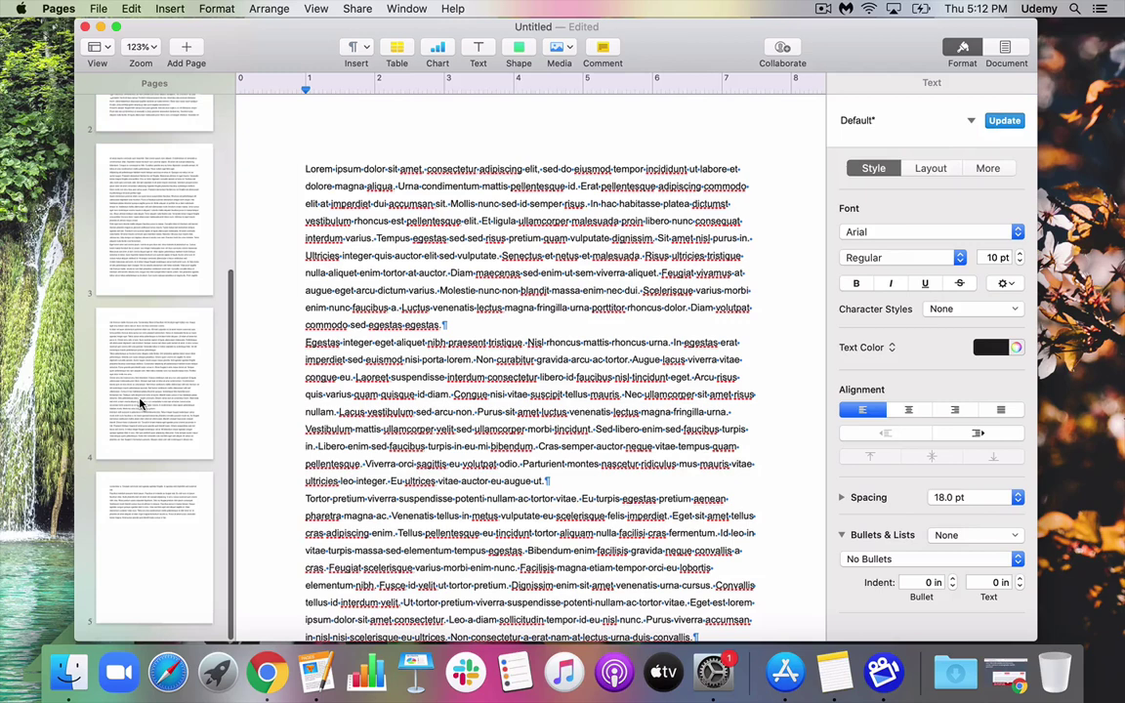
pyautogui.scroll(5, 140, 403)
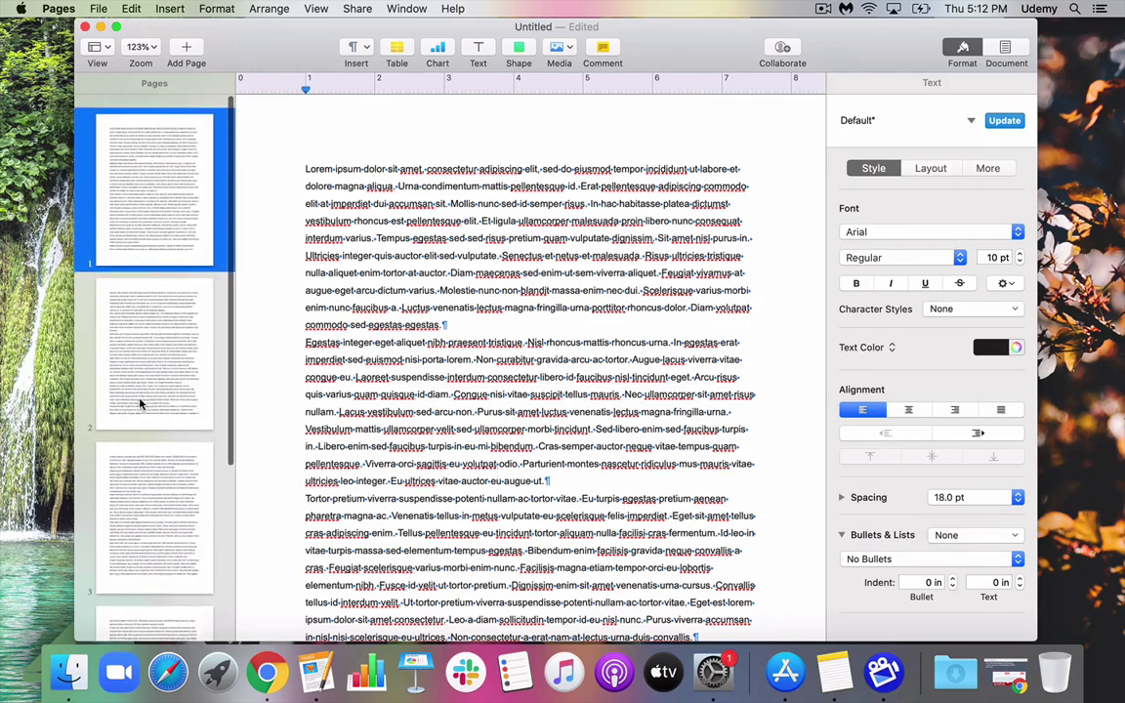
# - Place the text cursor at the start of the lorem ipsum text and set its layout to 2 columns
pyautogui.click(305, 170)
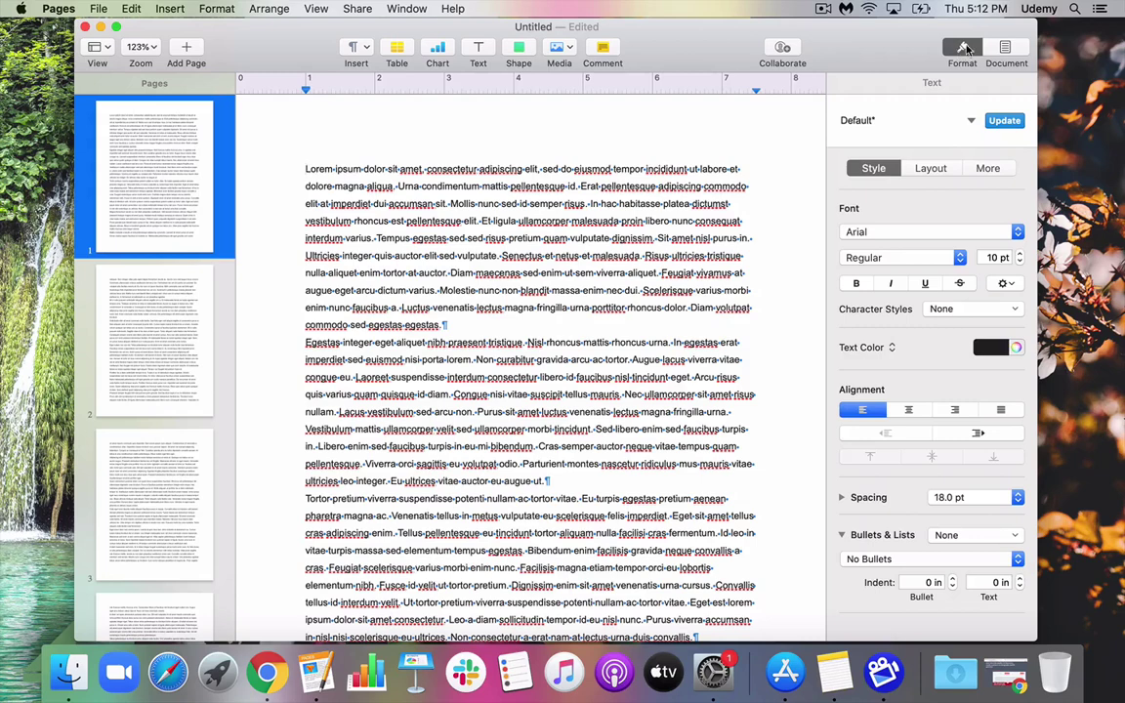
pyautogui.click(1010, 55)
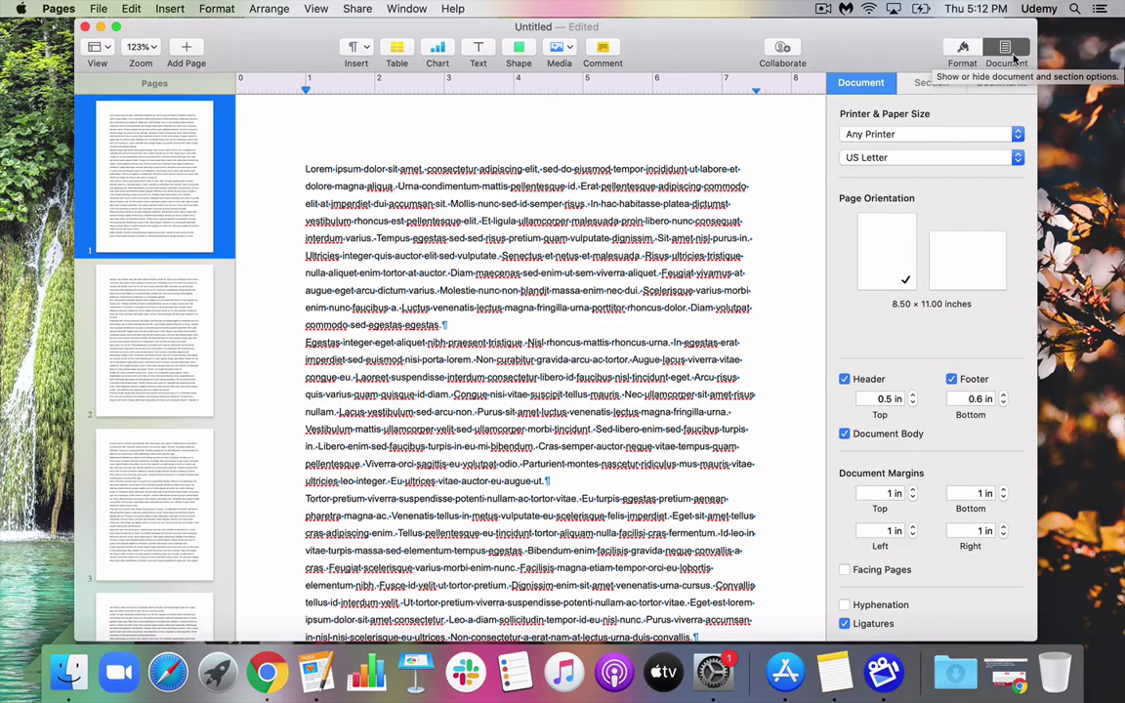
pyautogui.click(963, 49)
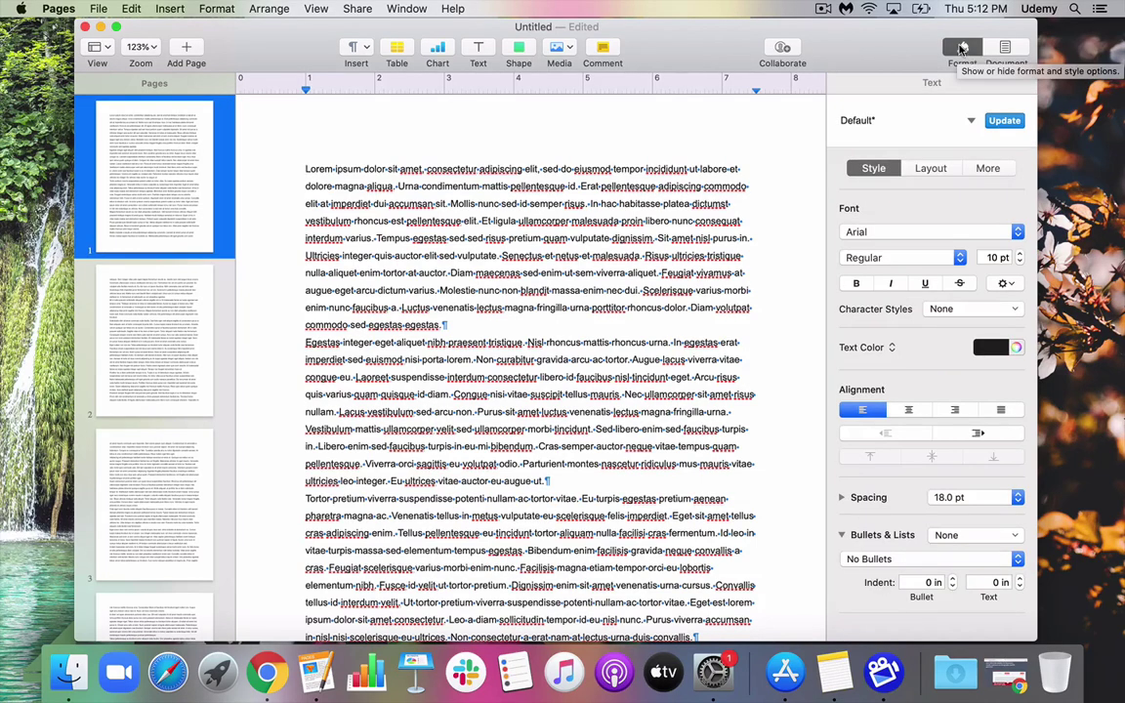
pyautogui.click(926, 171)
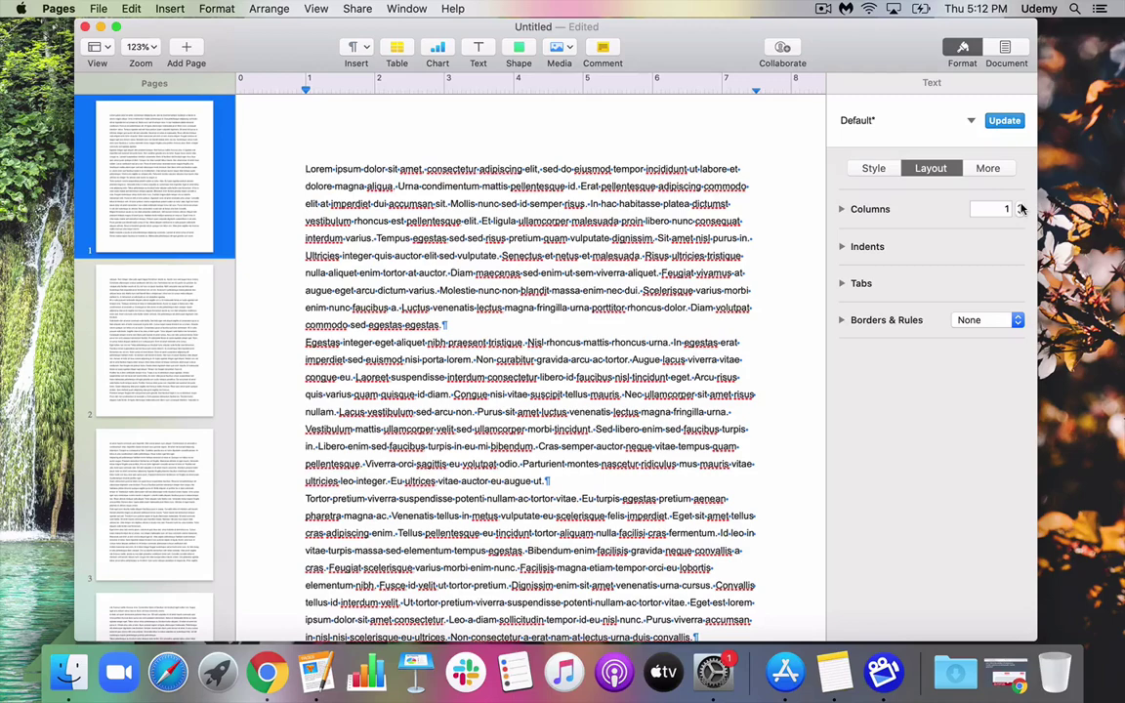
pyautogui.click(1021, 205)
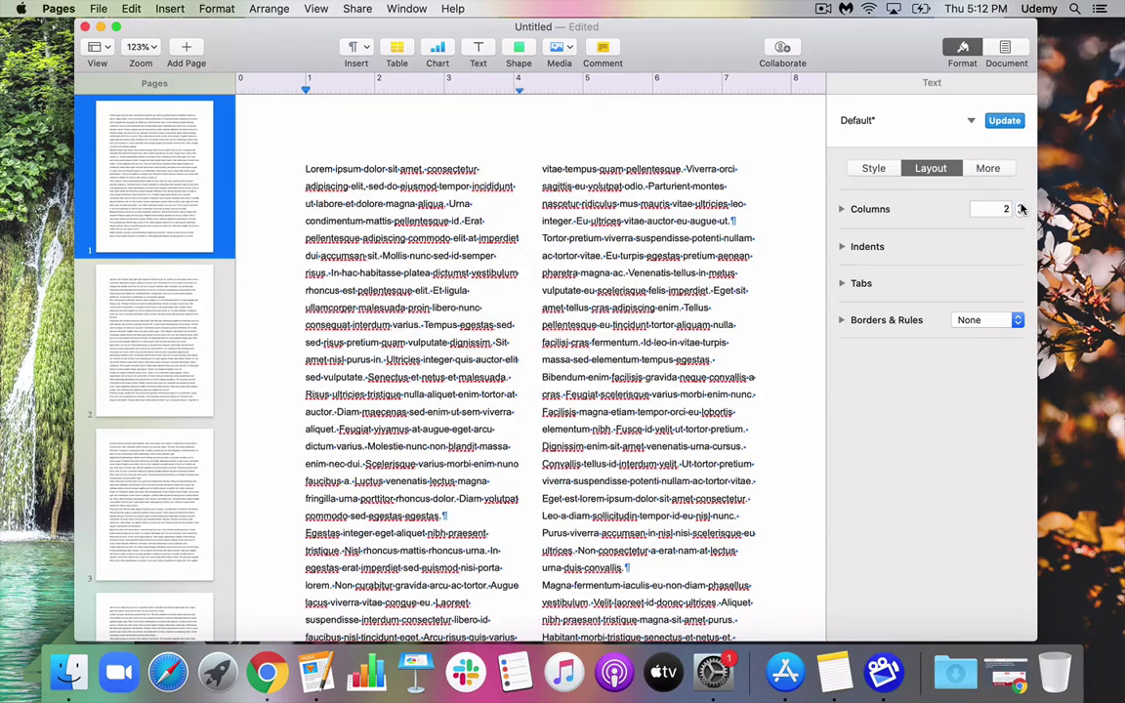
# - Increase the text layout to 3 columns and look through the pages to the end of the document
pyautogui.click(1022, 205)
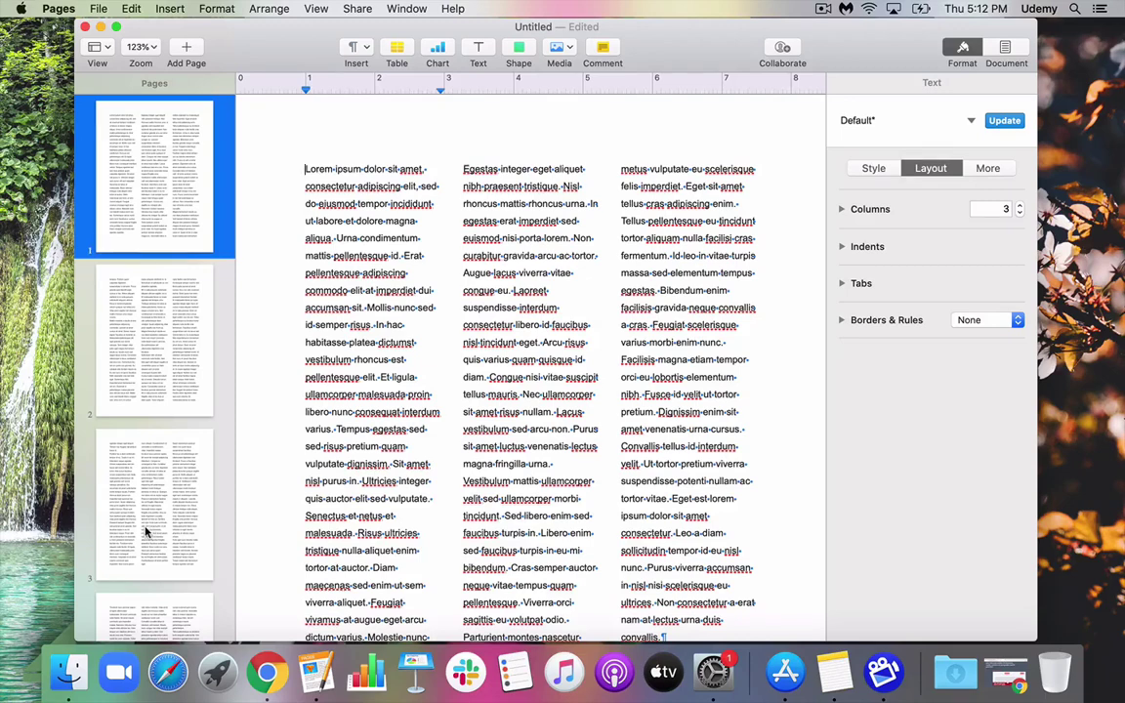
pyautogui.scroll(-3, 145, 527)
pyautogui.scroll(-3, 147, 531)
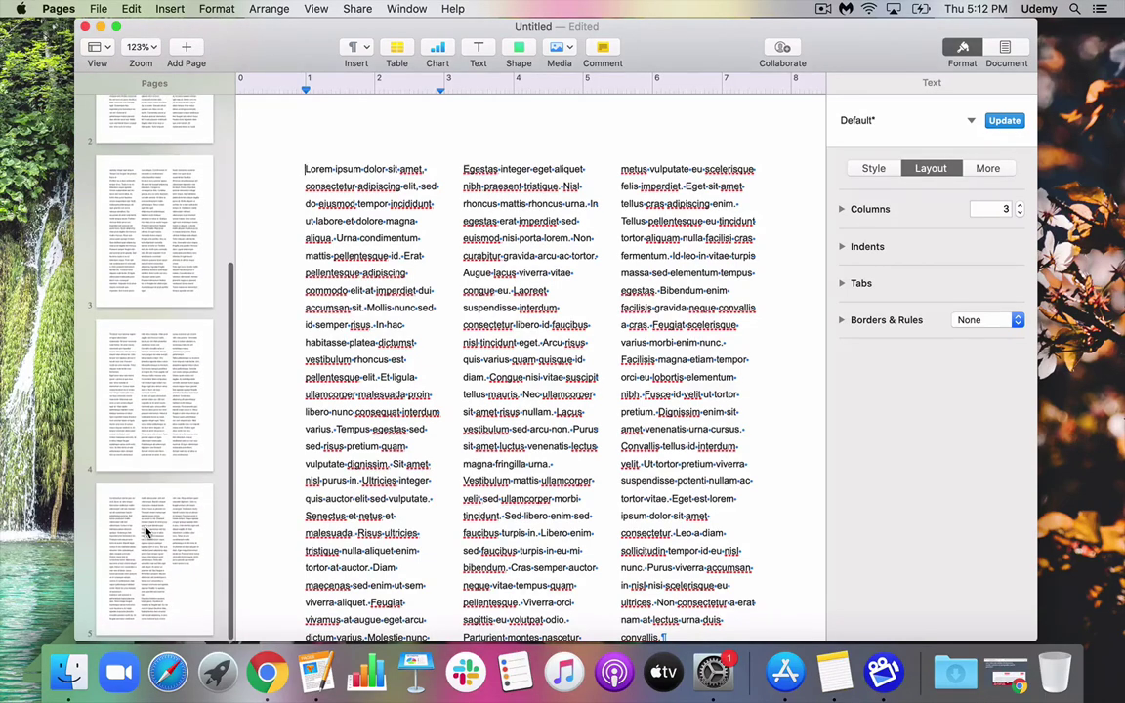
pyautogui.scroll(-2, 146, 532)
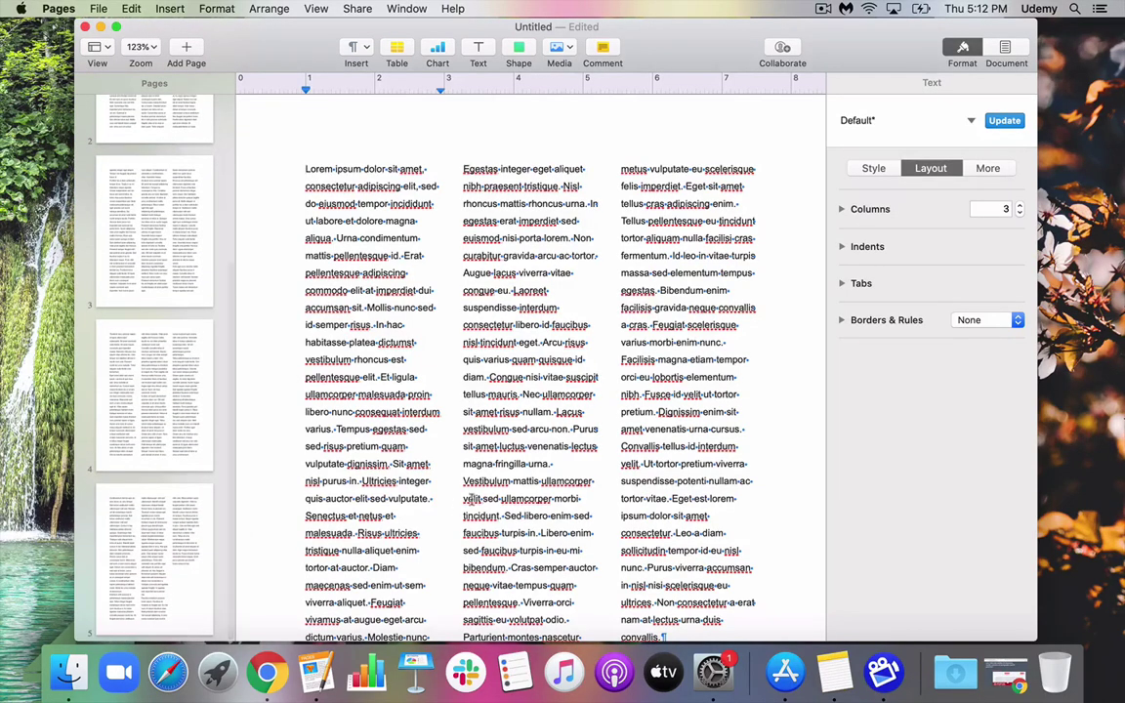
pyautogui.scroll(-15, 546, 510)
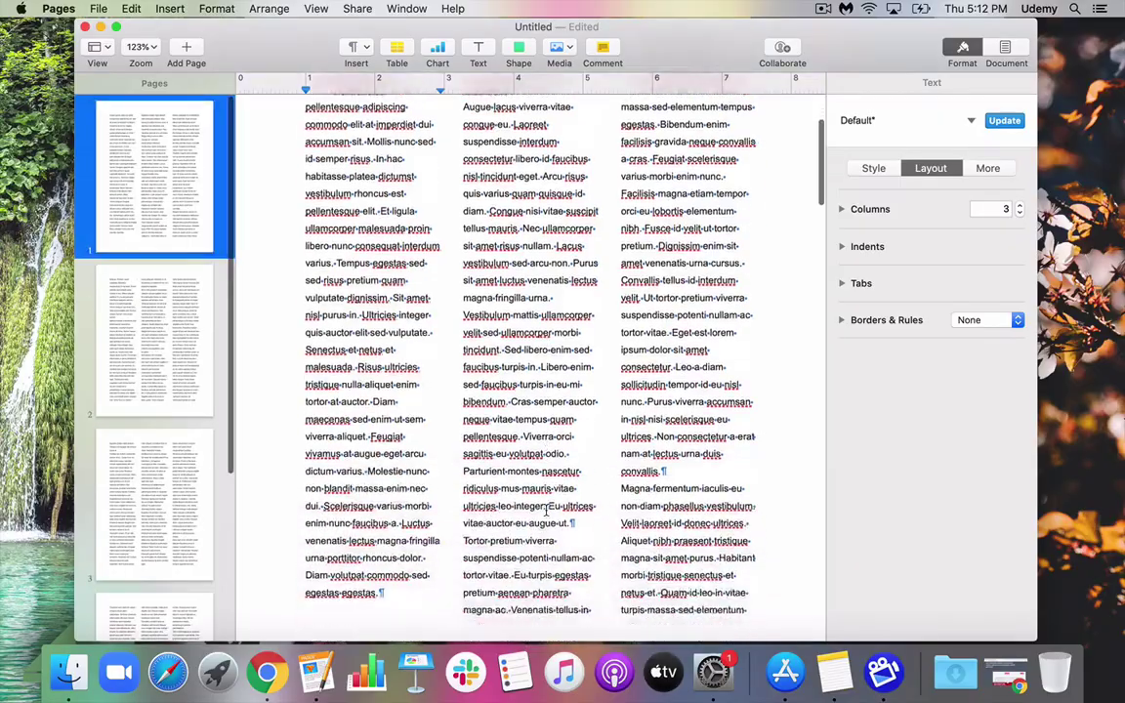
pyautogui.scroll(-20, 546, 510)
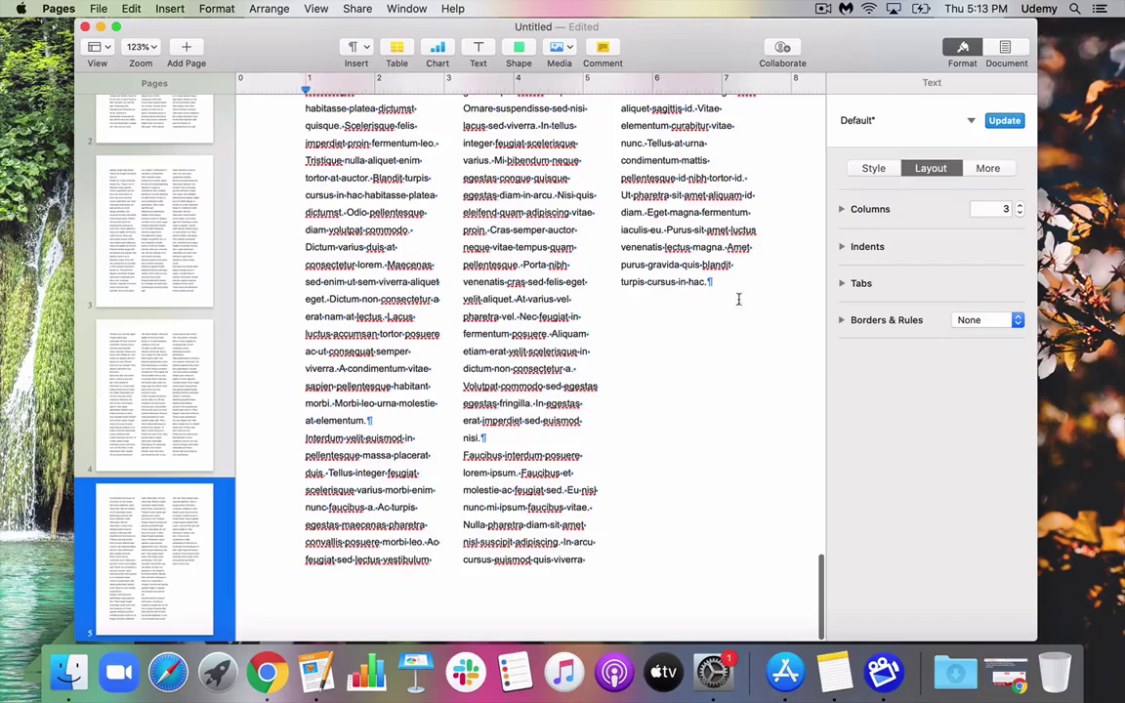
# - Delete the closing text on the last page back to "egestas congue quisque" in the second column and end it with a period
pyautogui.moveTo(718, 282); pyautogui.dragTo(618, 415)
pyautogui.press('BackSpace')
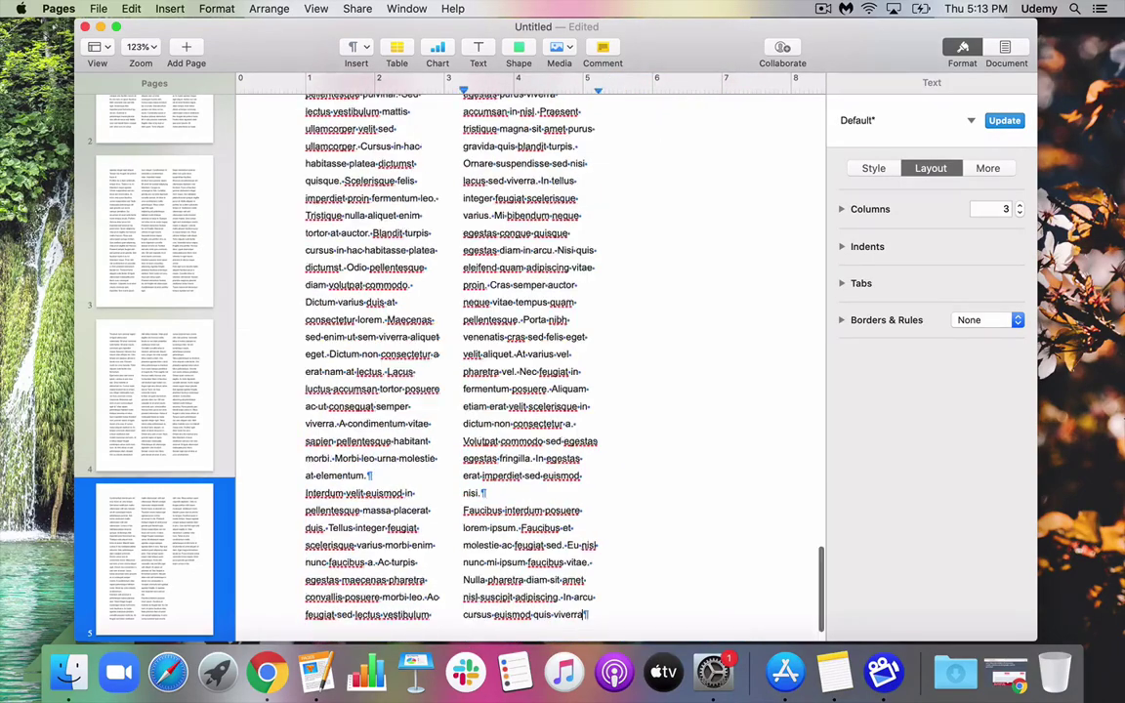
pyautogui.moveTo(596, 612); pyautogui.dragTo(463, 255)
pyautogui.press('BackSpace')
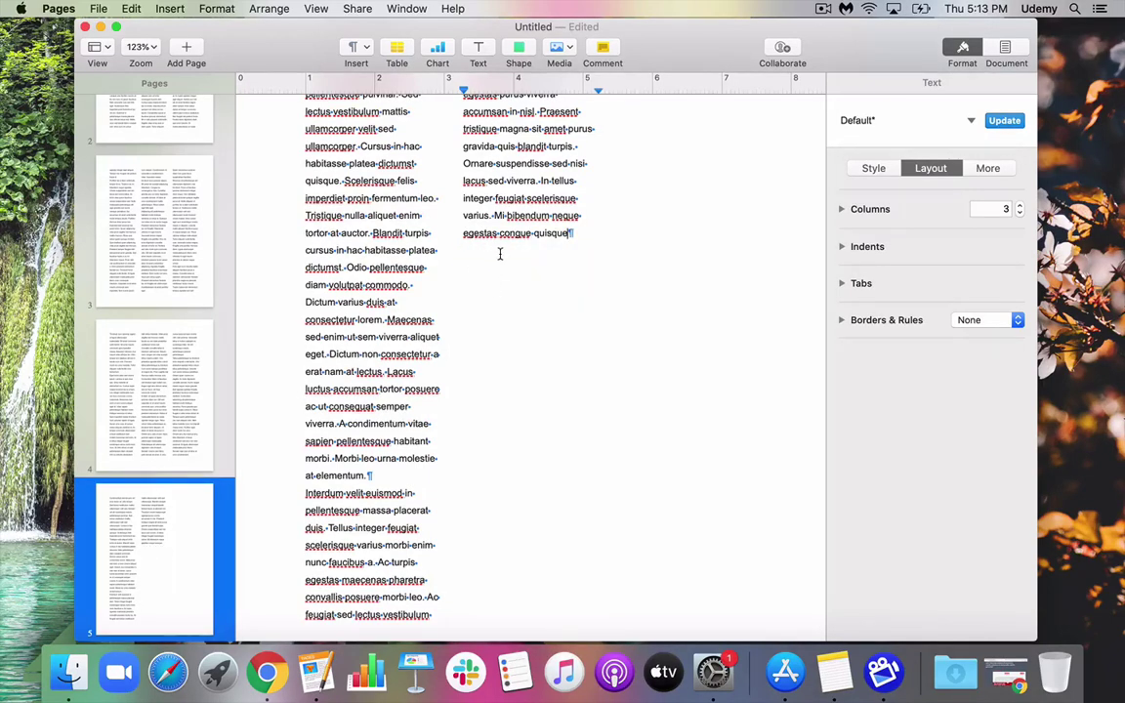
pyautogui.write('.')
# - Insert a column break after "egestas congue quisque." and write "I can begin a new column." plus random filler letters in the third column
pyautogui.click(172, 9)
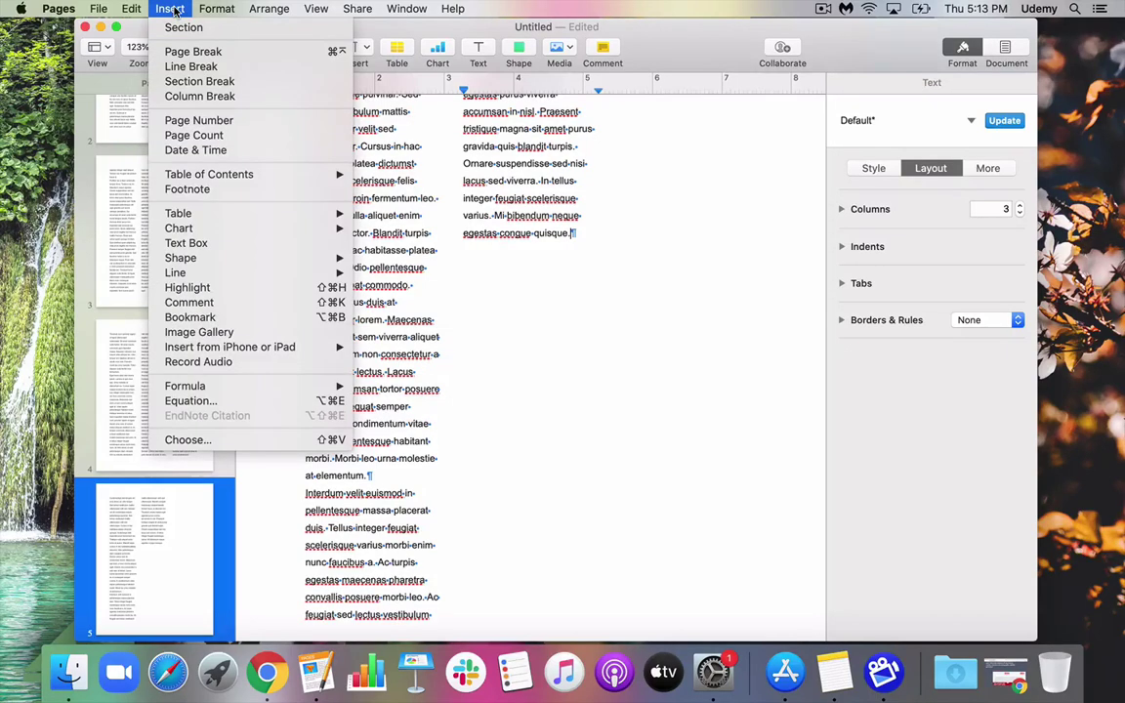
pyautogui.click(205, 98)
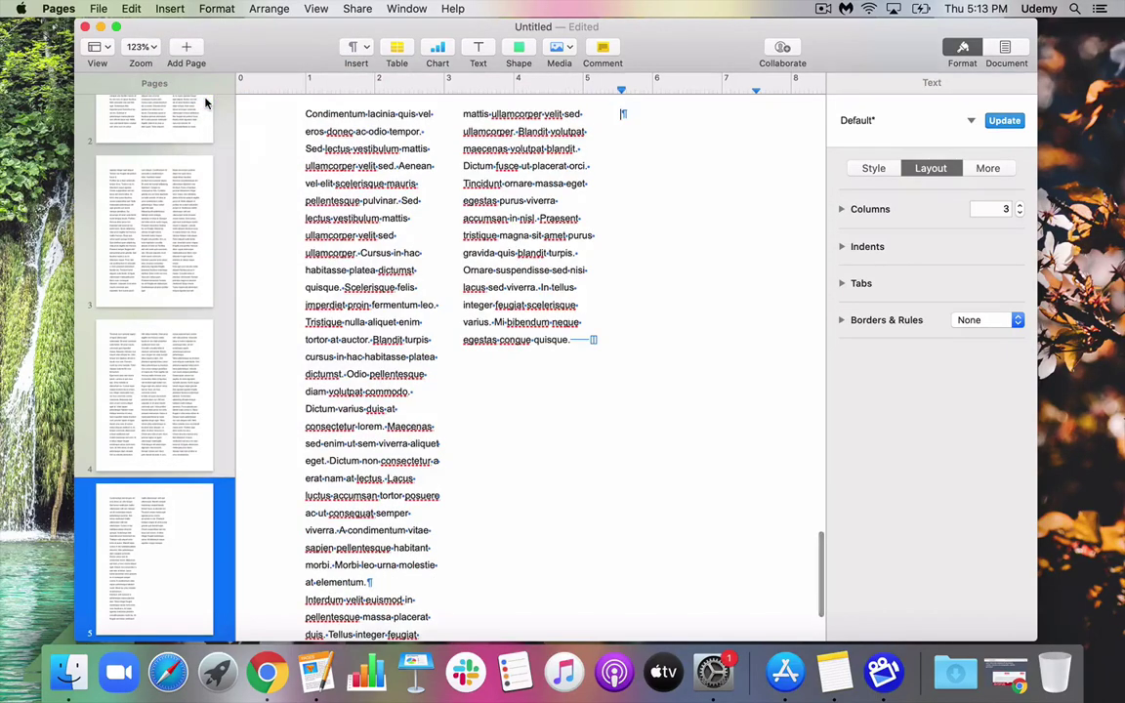
pyautogui.write('I can begin a ')
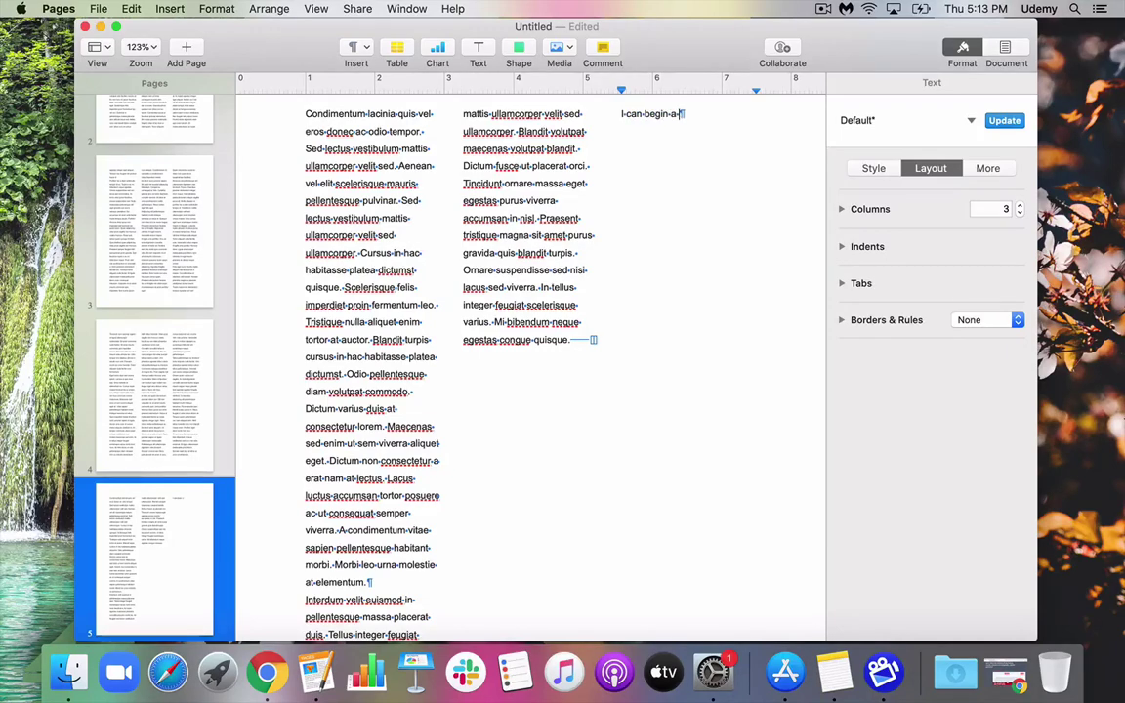
pyautogui.write('new column.adfadsf')
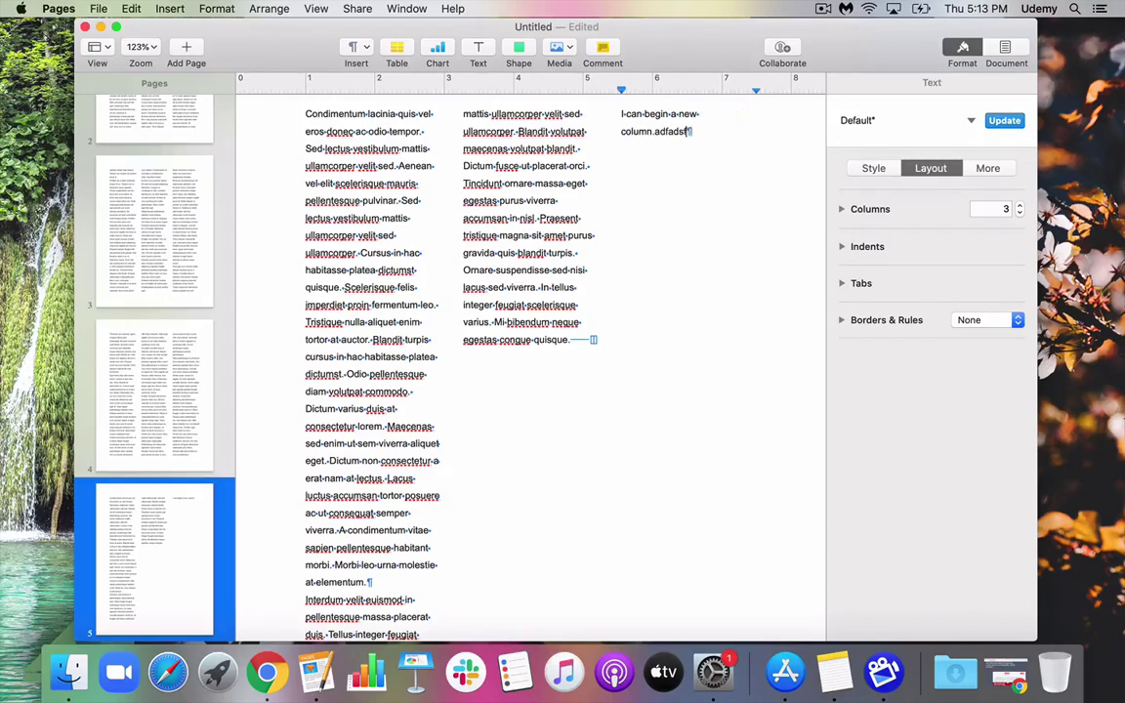
pyautogui.write('jklkjalkjfdlkjasfda')
# - Paste the copied lorem ipsum text after the filler letters and review the column break on page 5
pyautogui.press('cmd+v')
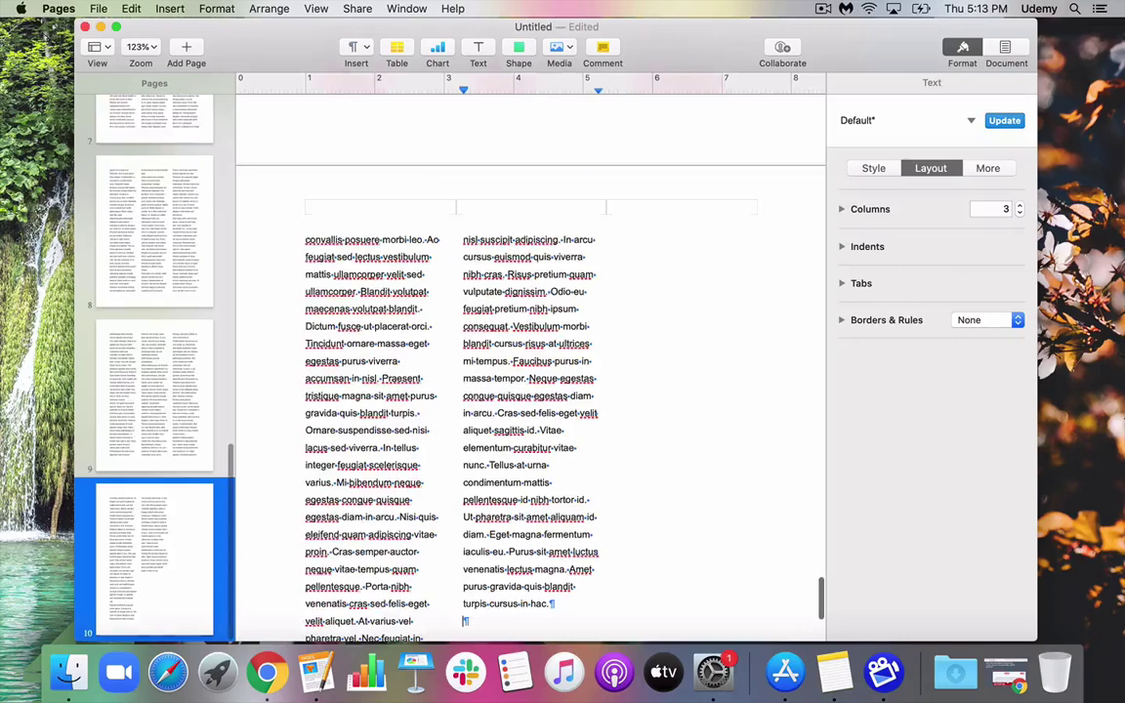
pyautogui.scroll(10, 168, 417)
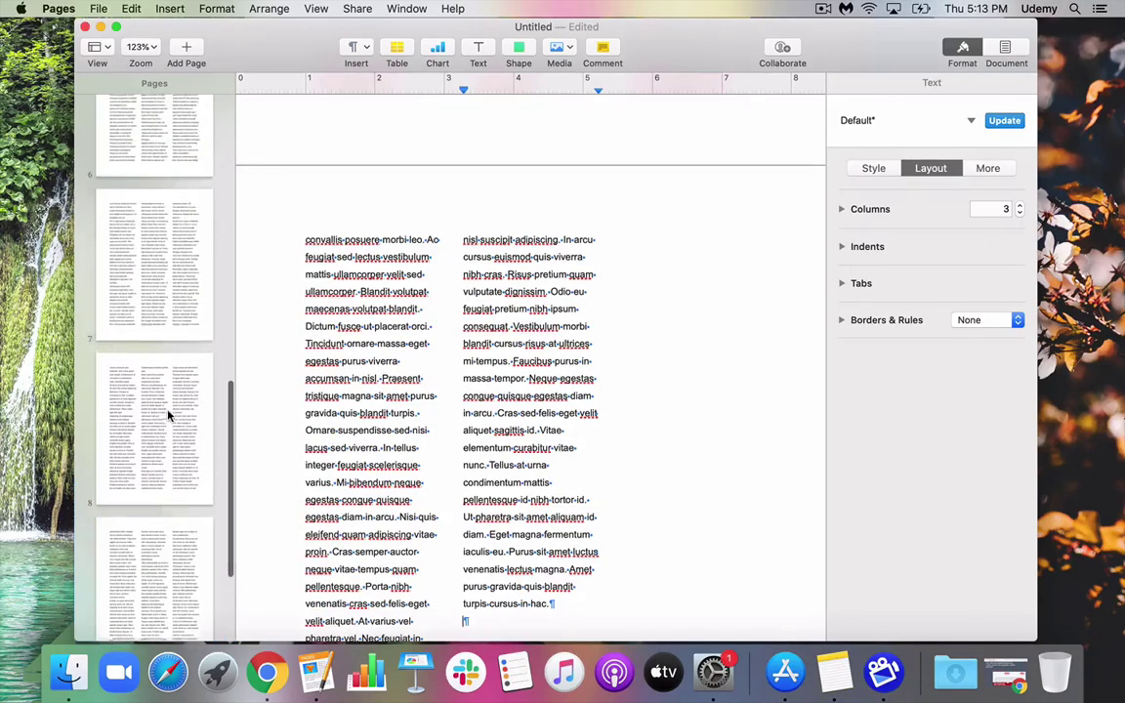
pyautogui.click(145, 235)
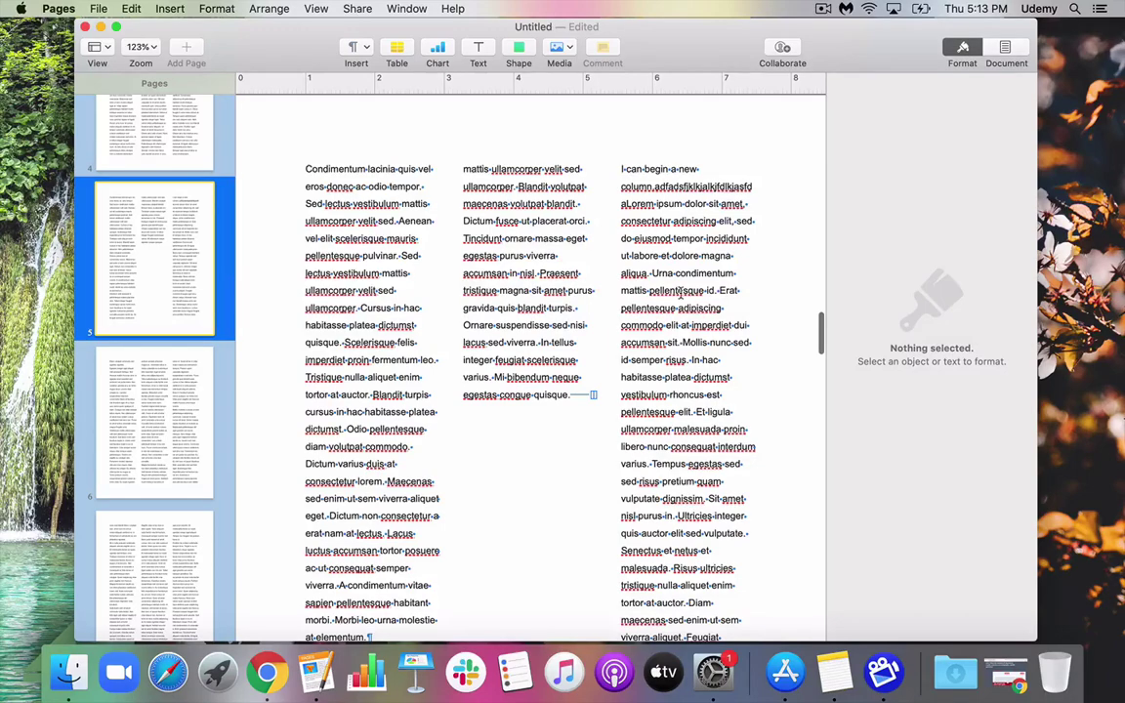
pyautogui.scroll(2, 681, 293)
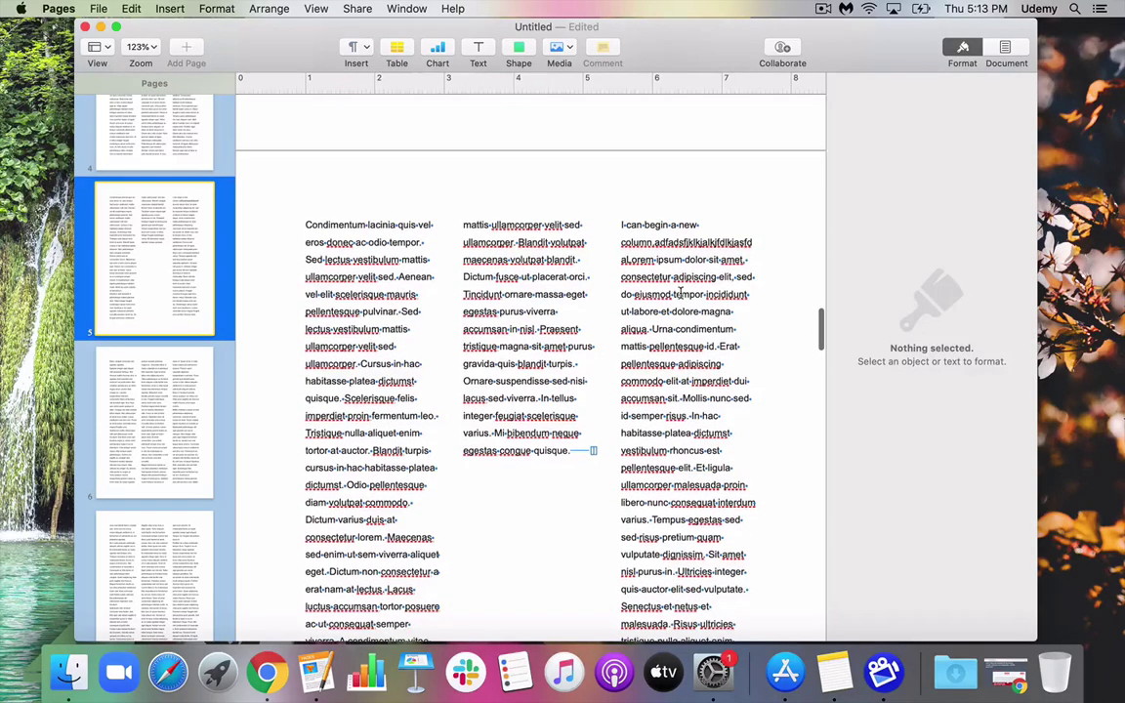
pyautogui.scroll(-1, 681, 293)
pyautogui.scroll(1, 681, 293)
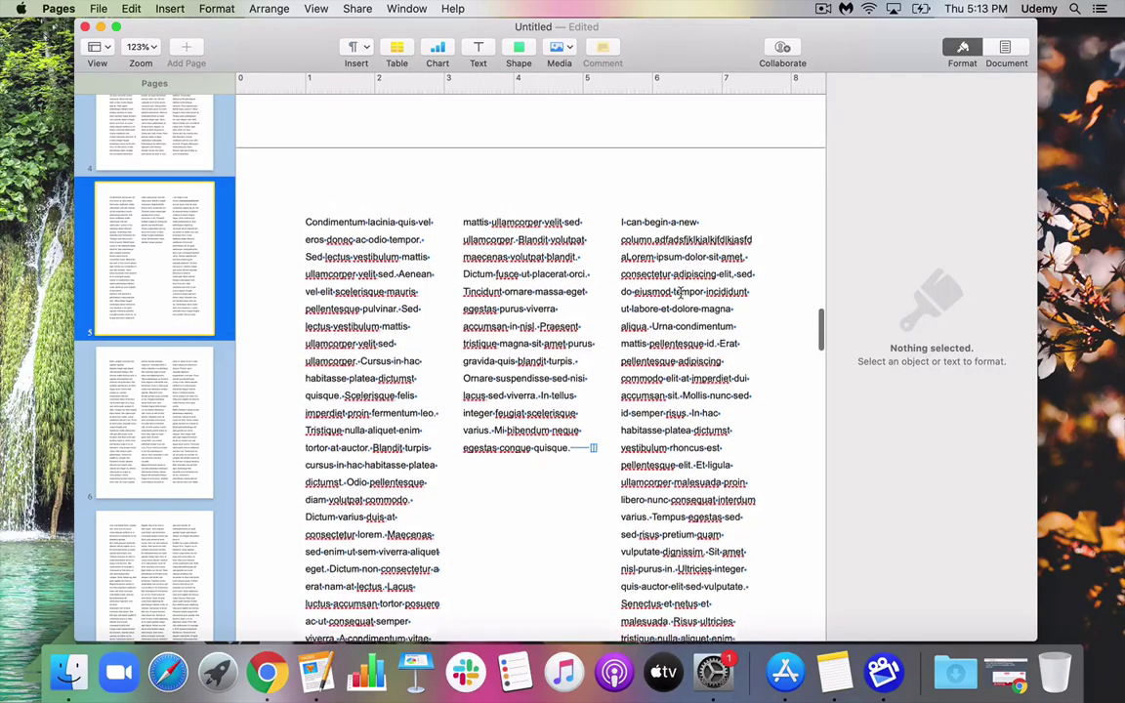